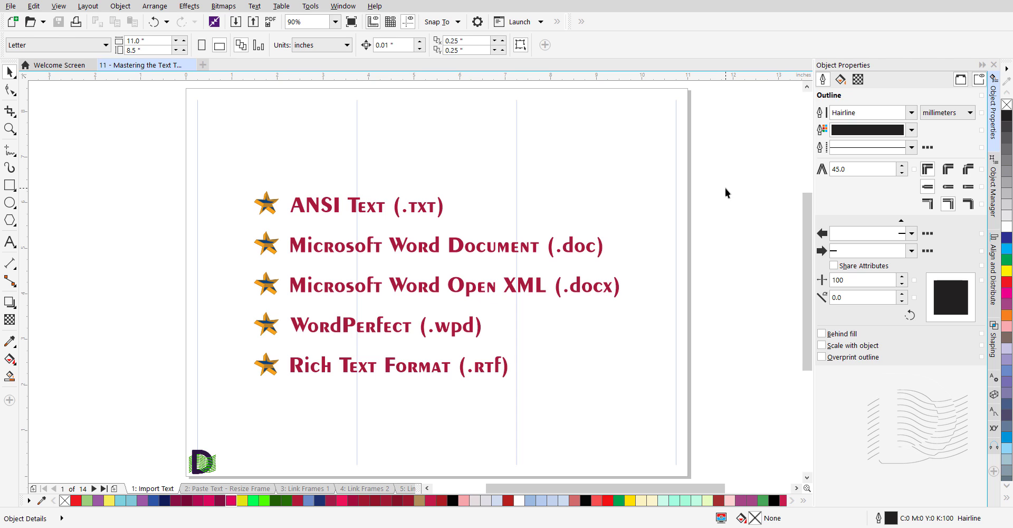
# - Delete the grouped list of supported text file formats from the Import Text page
pyautogui.click(725, 188)
pyautogui.click(457, 327)
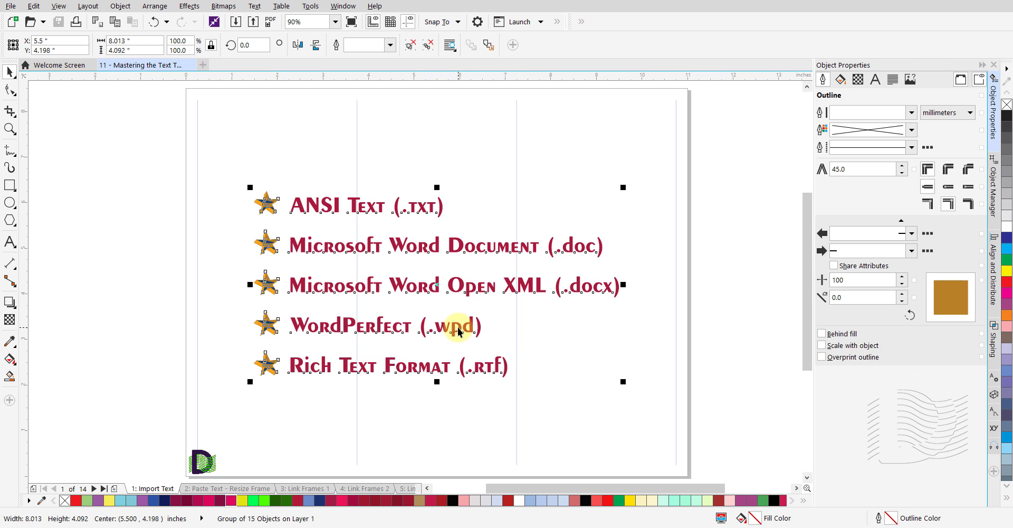
pyautogui.press('Delete')
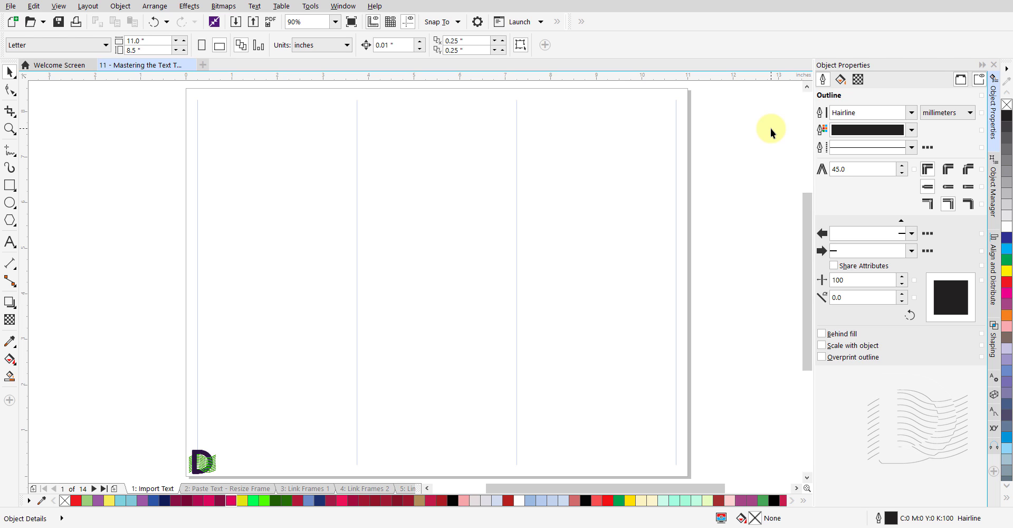
# - Set the document's default font to Bookman Old Style Light for Paragraph Text only
pyautogui.press('F8')
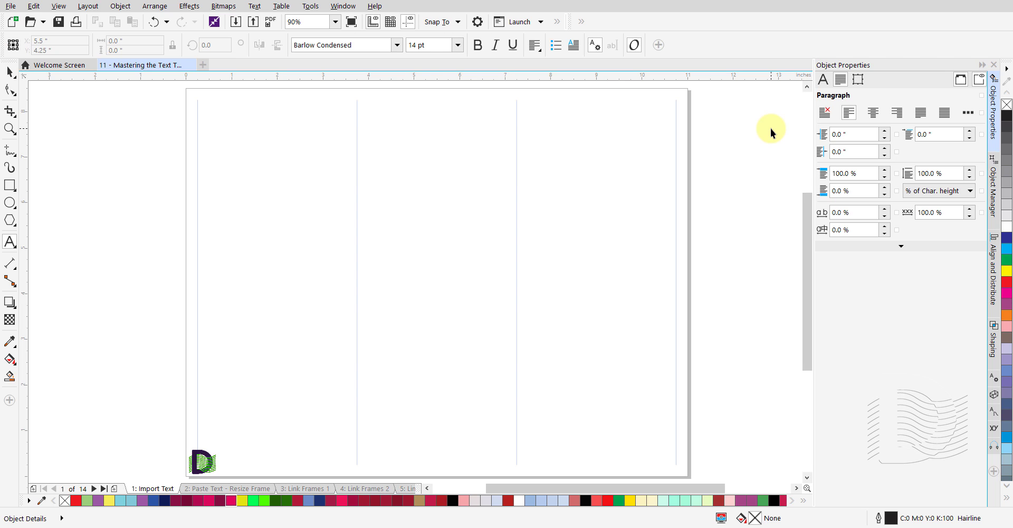
pyautogui.click(822, 85)
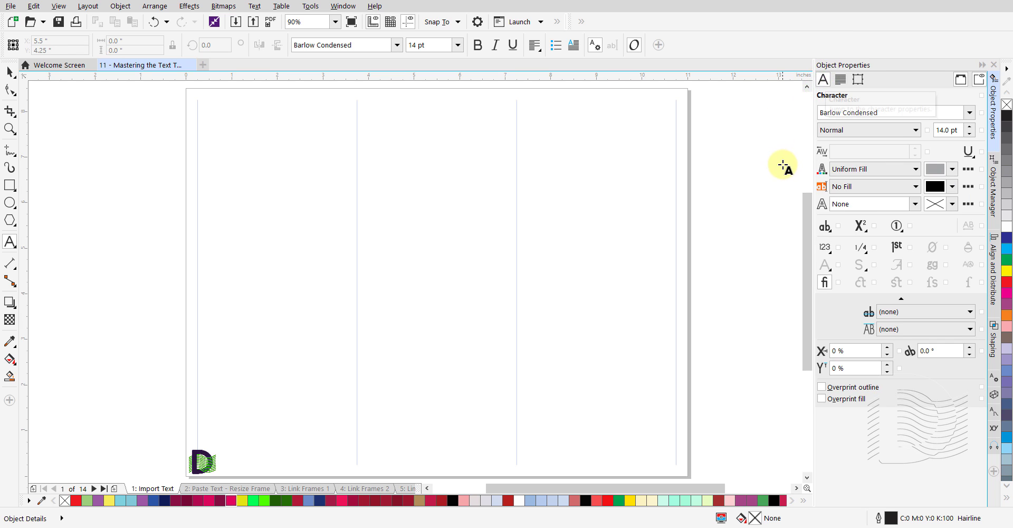
pyautogui.click(969, 114)
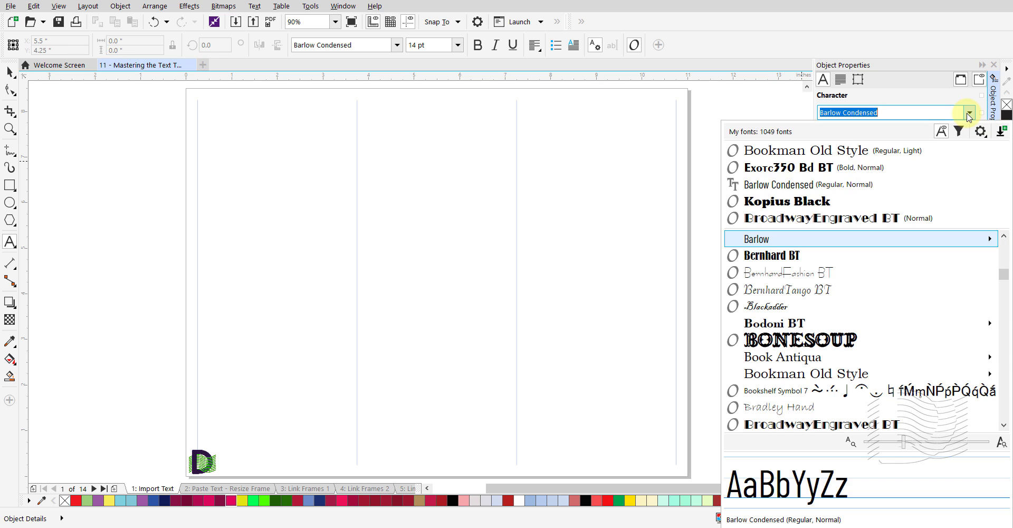
pyautogui.click(797, 151)
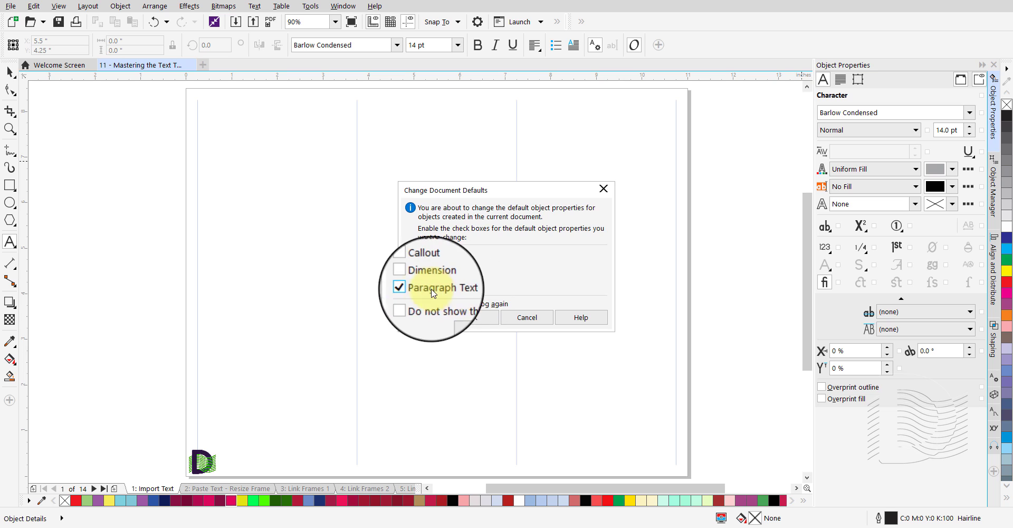
pyautogui.click(462, 317)
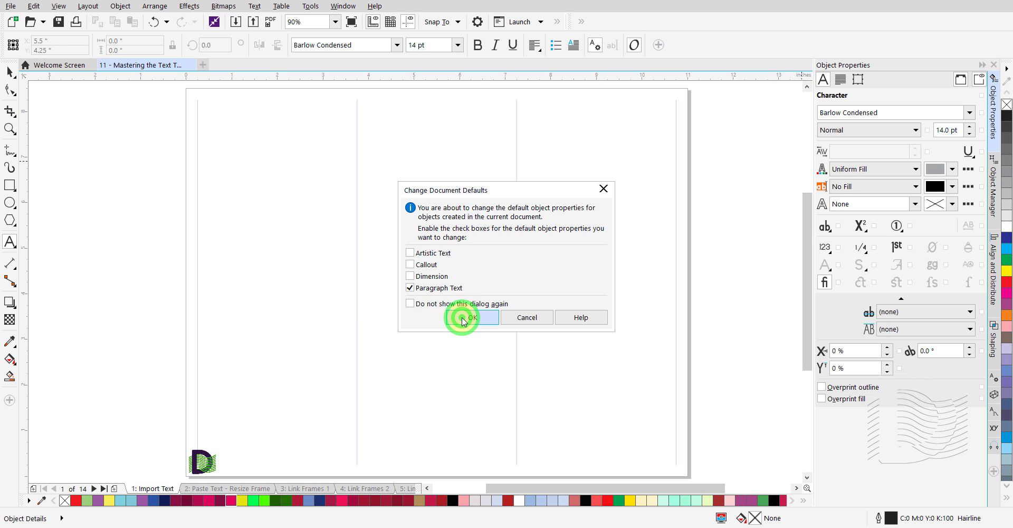
# - Set the default font size to 16 pt for Paragraph Text only
pyautogui.click(944, 131)
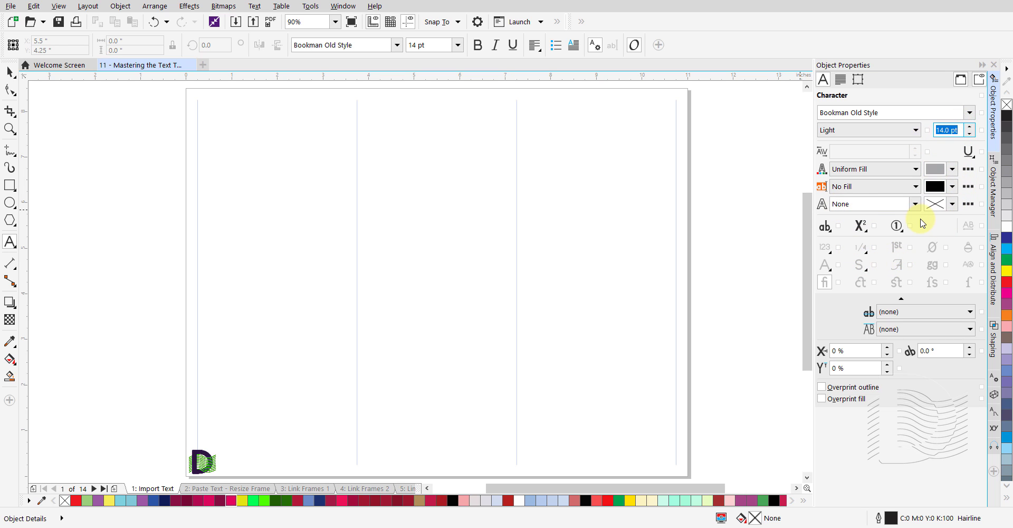
pyautogui.write('16')
pyautogui.press('Return')
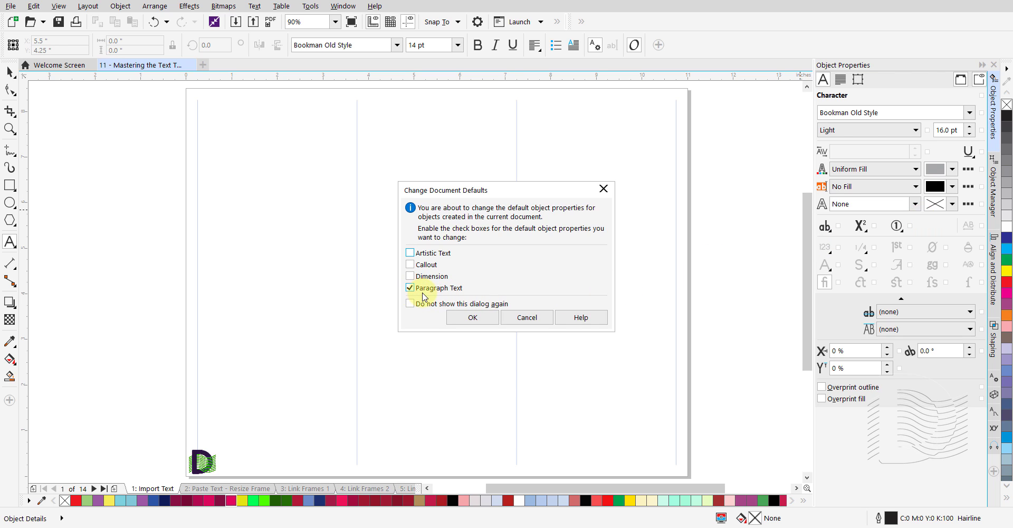
pyautogui.click(472, 315)
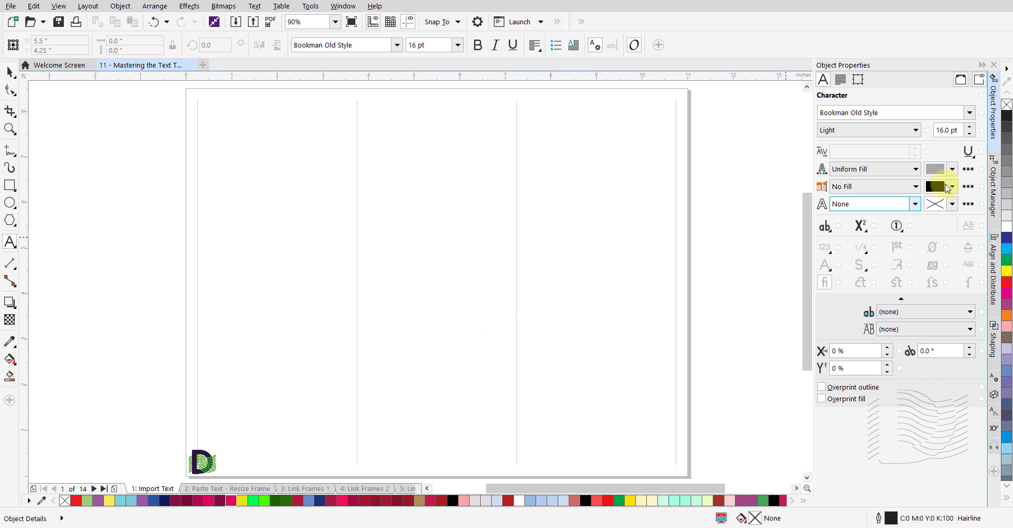
# - Set the default text colour to black for Paragraph Text only and return to the Pick tool
pyautogui.click(952, 169)
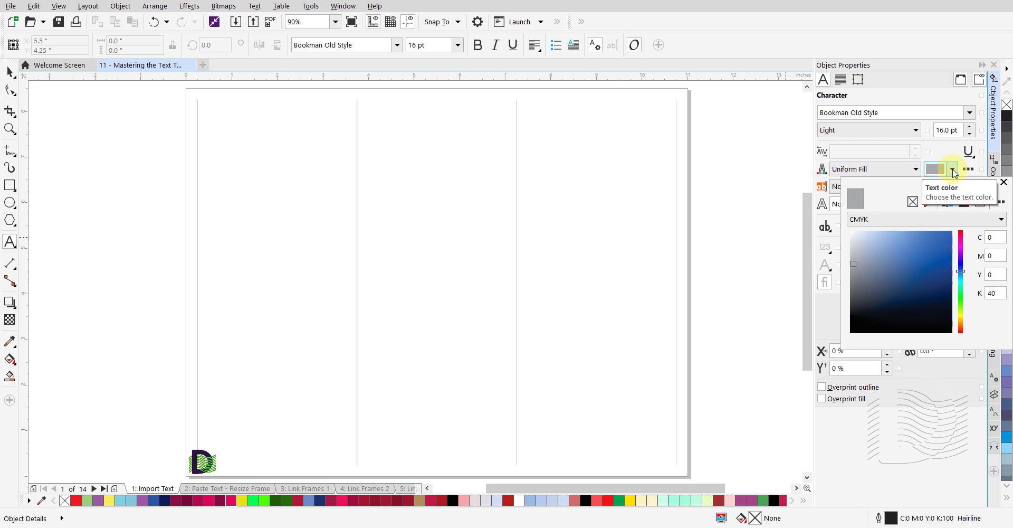
pyautogui.click(953, 170)
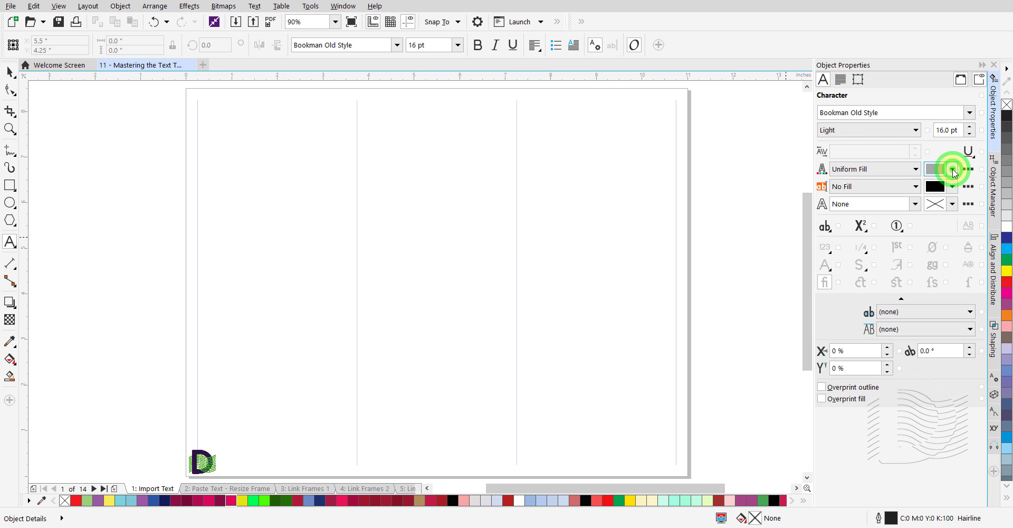
pyautogui.click(1006, 119)
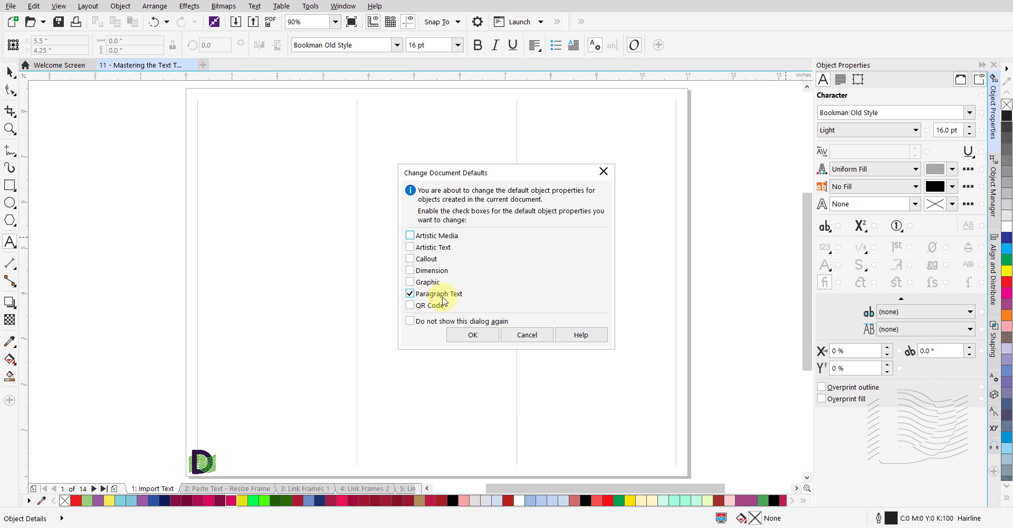
pyautogui.click(464, 334)
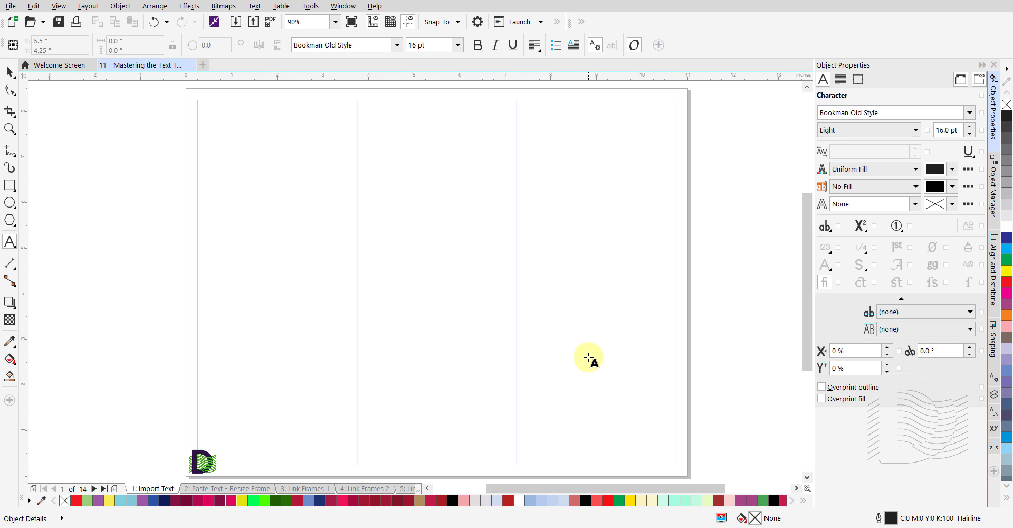
pyautogui.press('space')
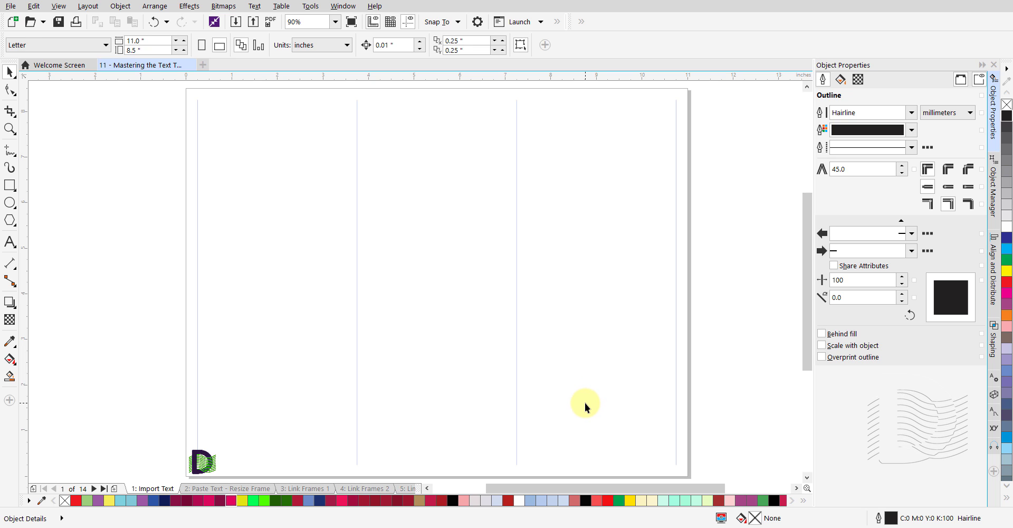
# - Switch to Word and bring up the three Alba Matter documents side by side
pyautogui.moveTo(505, 526)
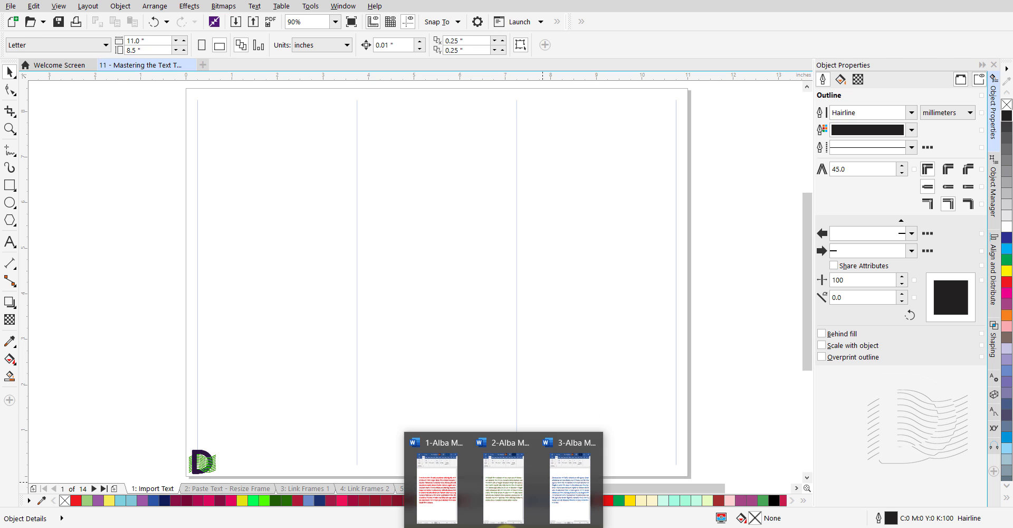
pyautogui.click(441, 499)
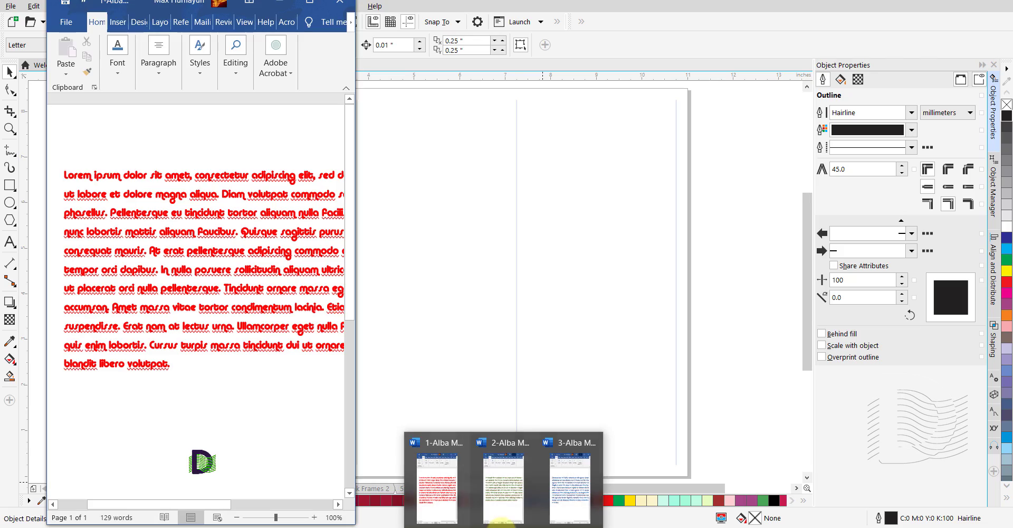
pyautogui.click(505, 508)
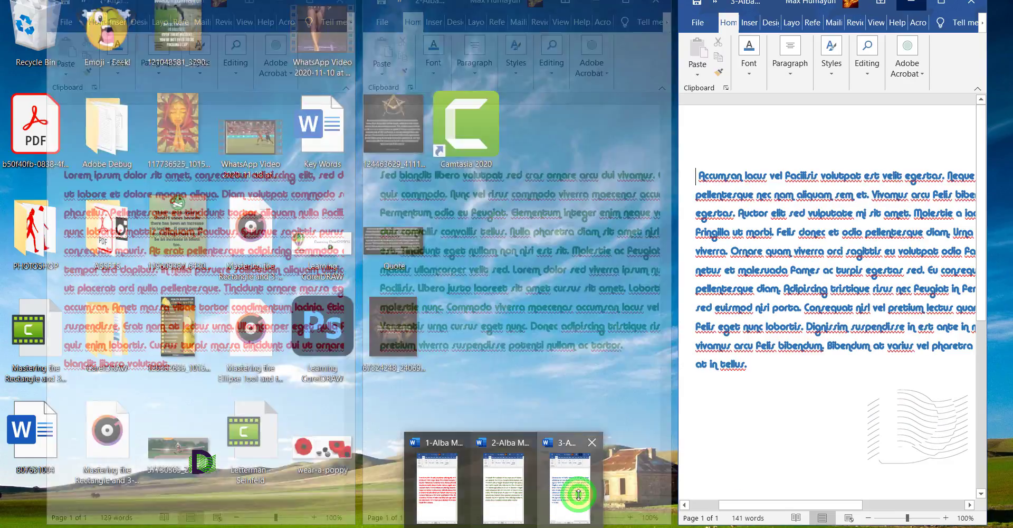
pyautogui.click(579, 494)
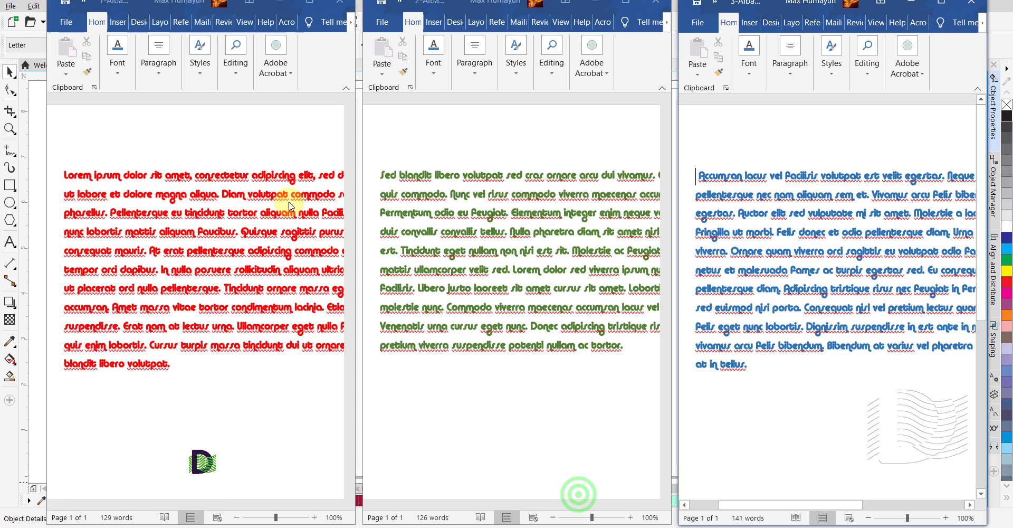
# - Check the font and size of the red text in the first Word document, then close it
pyautogui.click(223, 134)
pyautogui.click(117, 69)
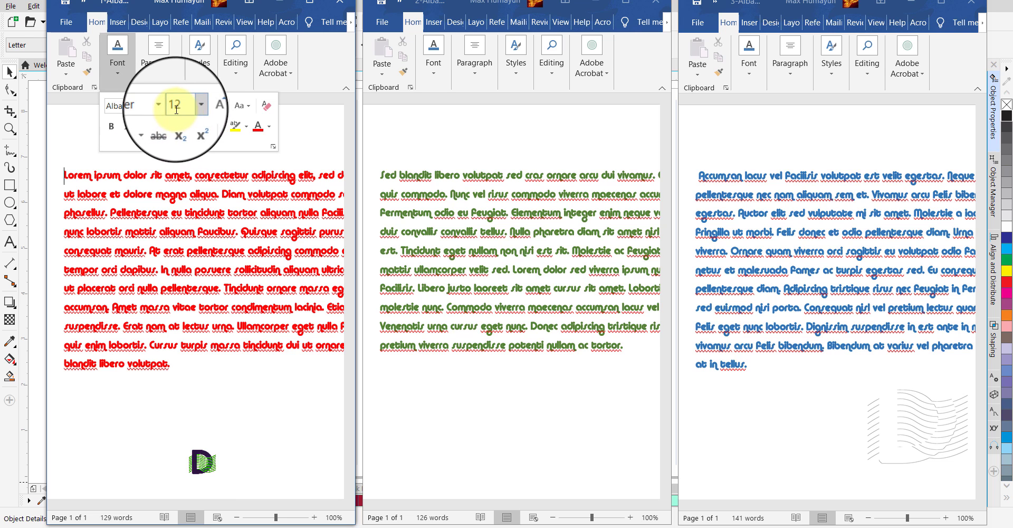
pyautogui.click(296, 129)
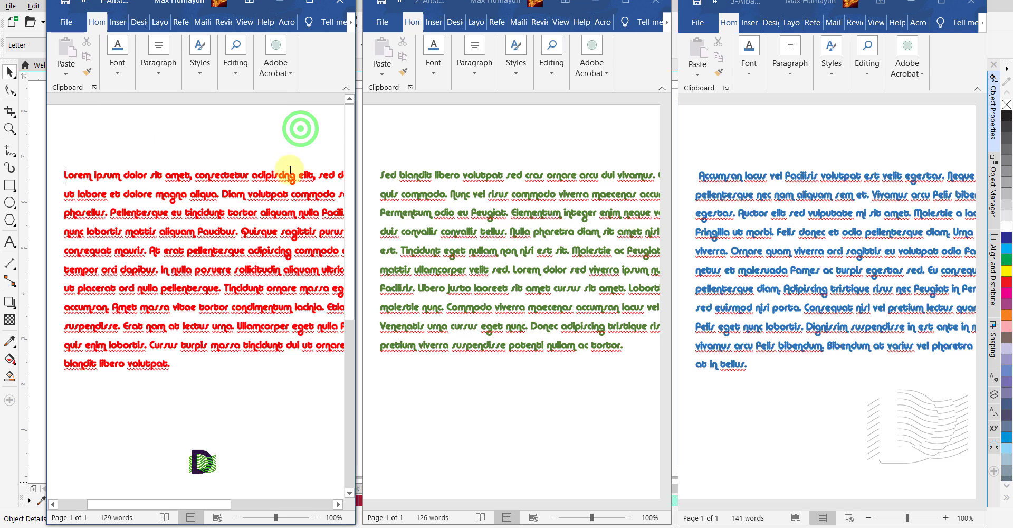
pyautogui.click(340, 2)
# - Check the font and size of the green text in the second Word document, then close it
pyautogui.click(414, 108)
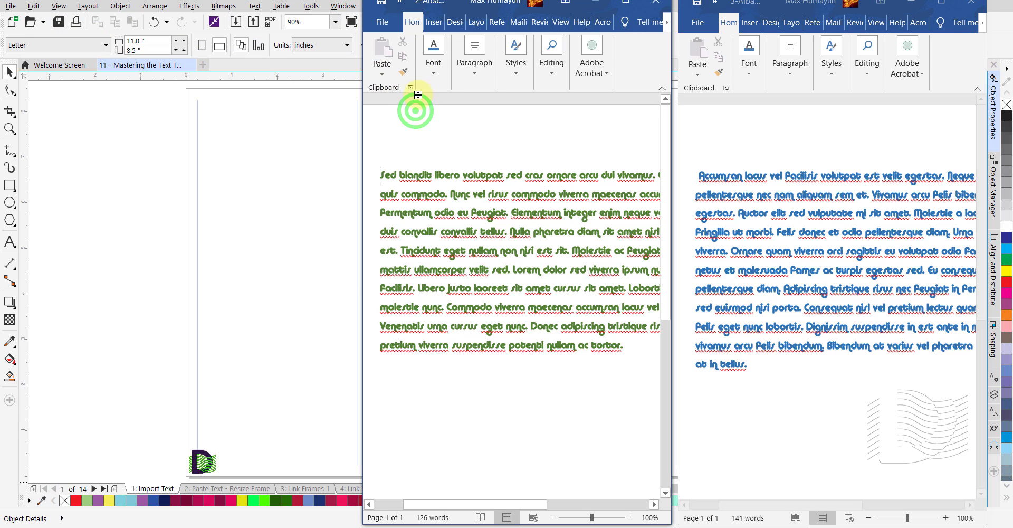
pyautogui.click(433, 70)
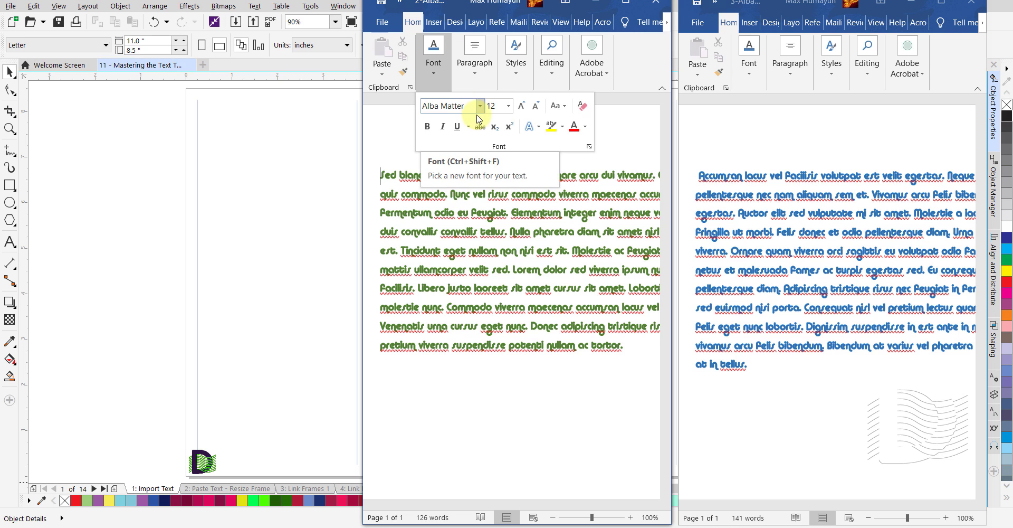
pyautogui.click(628, 132)
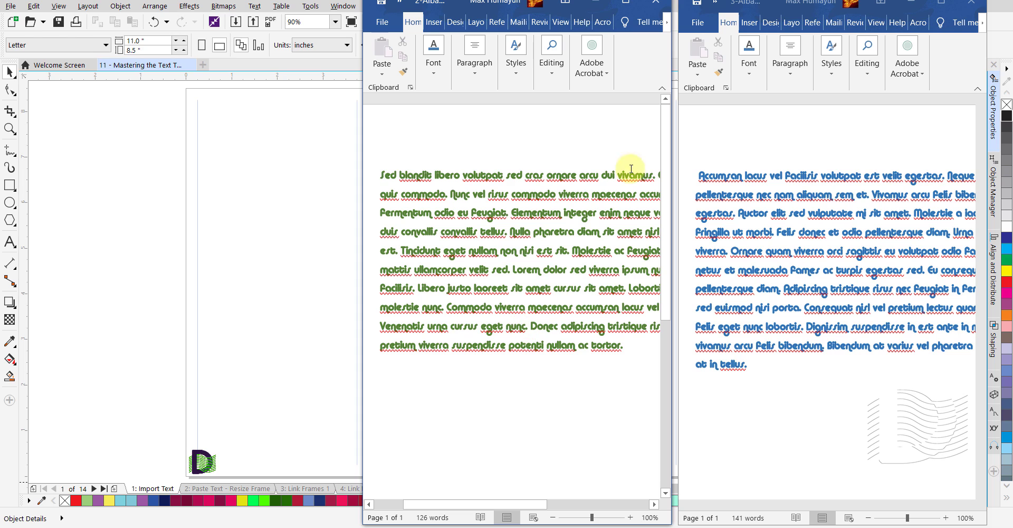
pyautogui.click(656, 3)
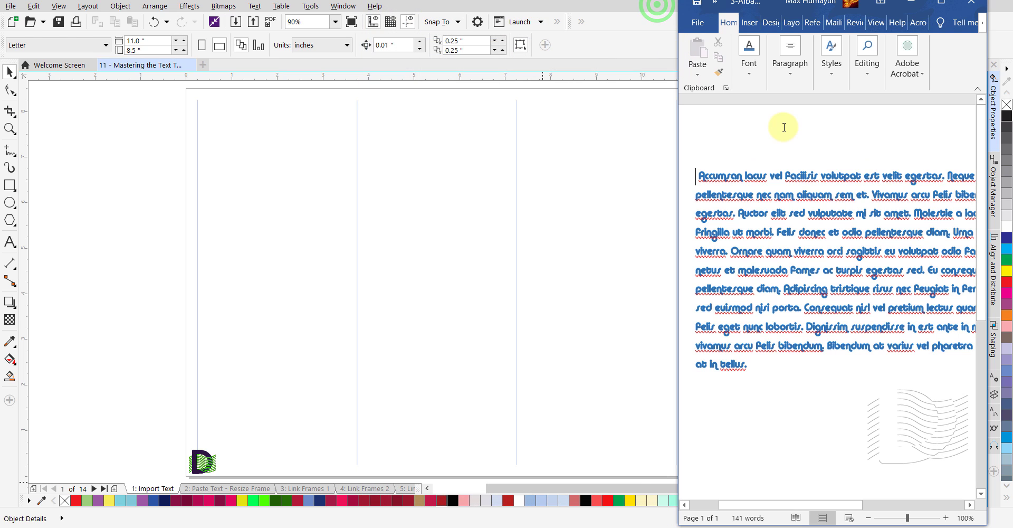
# - Check the font and size of the blue text in the third Word document, then close it
pyautogui.click(782, 127)
pyautogui.click(752, 71)
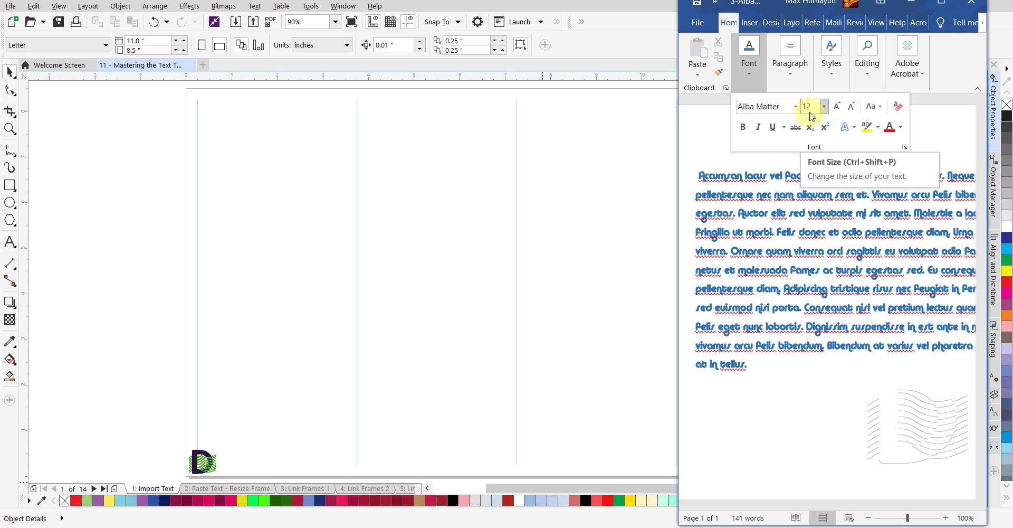
pyautogui.click(931, 113)
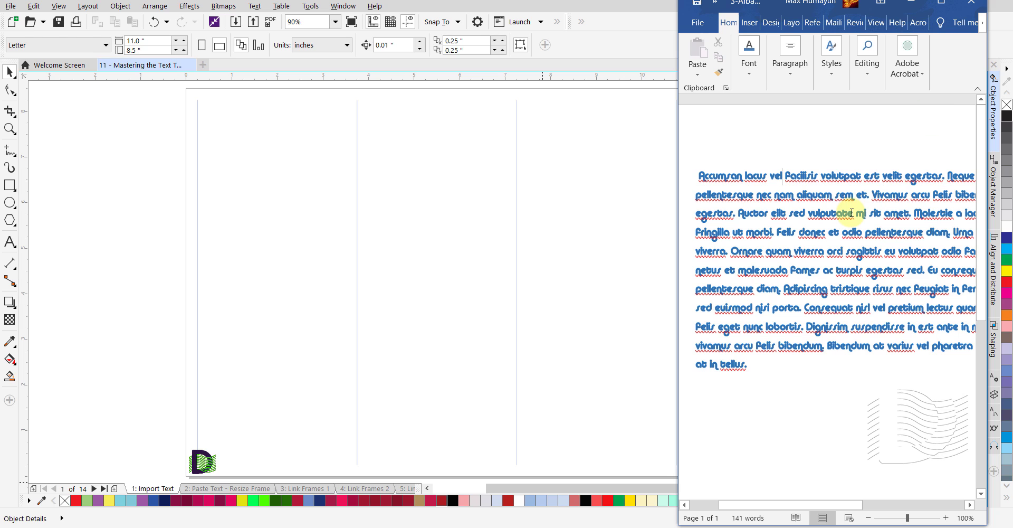
pyautogui.click(969, 3)
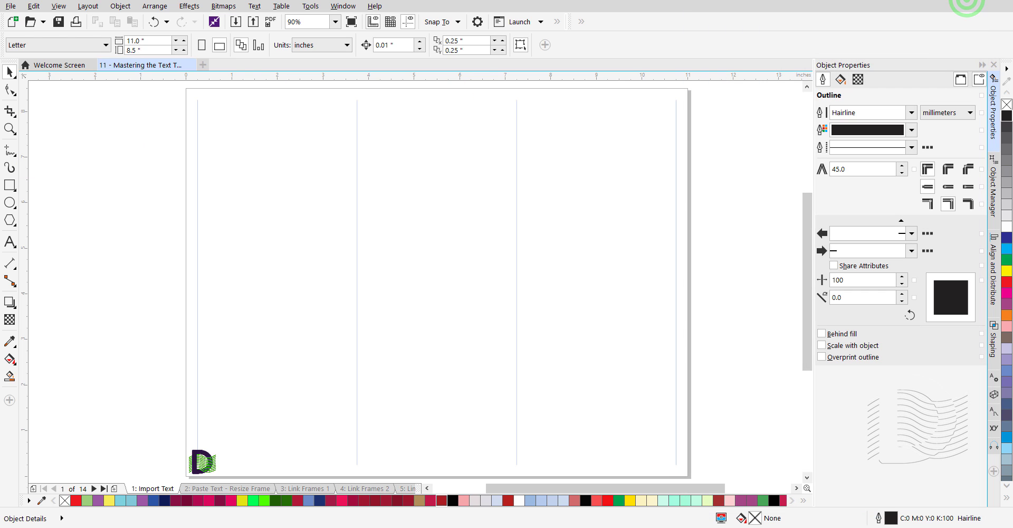
# - Import the Word document "1-Alba Matter - 12 - Red Font" with the Maintain Fonts and Formatting option
pyautogui.click(11, 6)
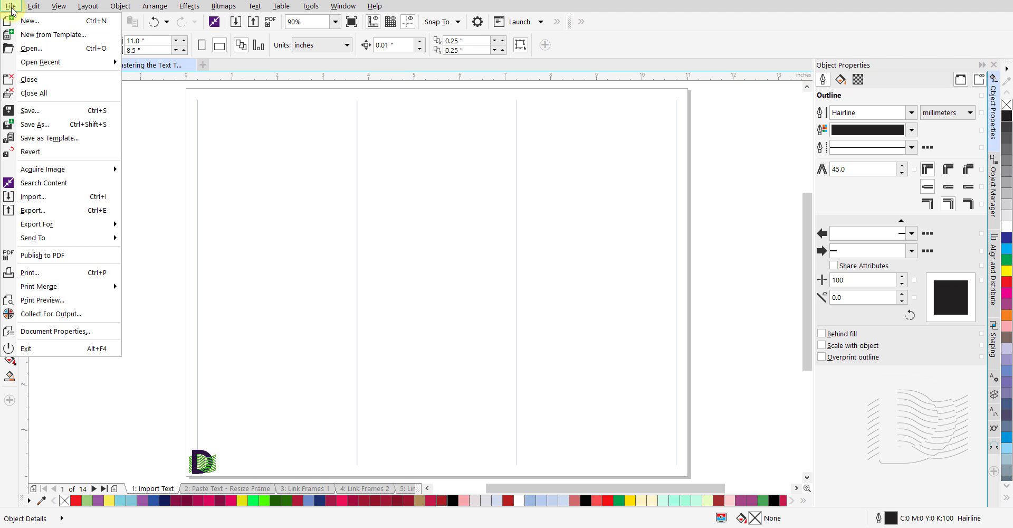
pyautogui.click(50, 198)
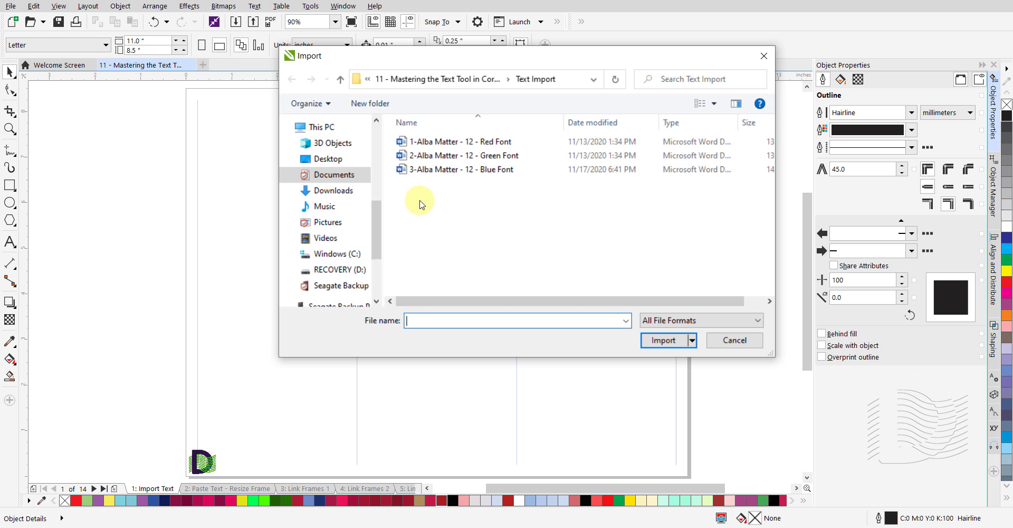
pyautogui.click(401, 142)
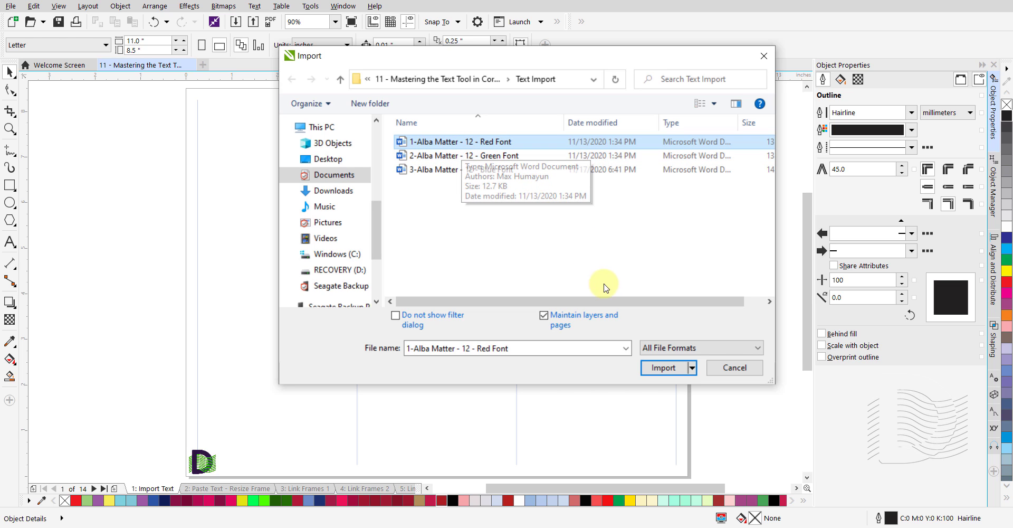
pyautogui.click(664, 368)
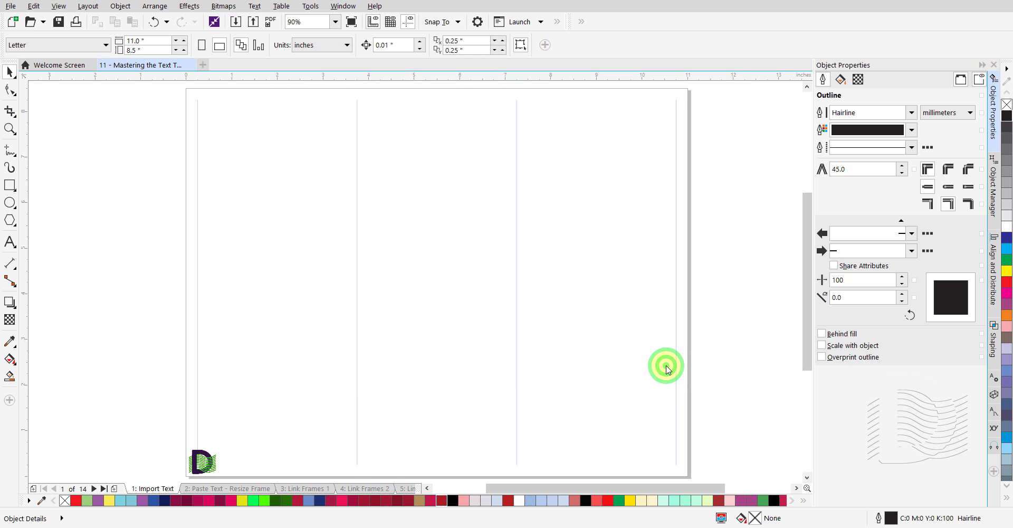
pyautogui.click(421, 279)
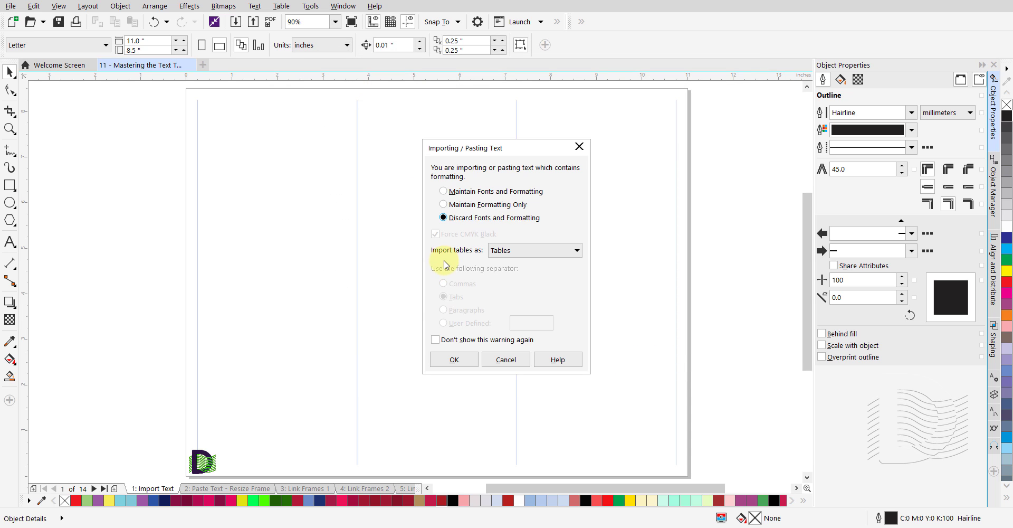
pyautogui.click(438, 192)
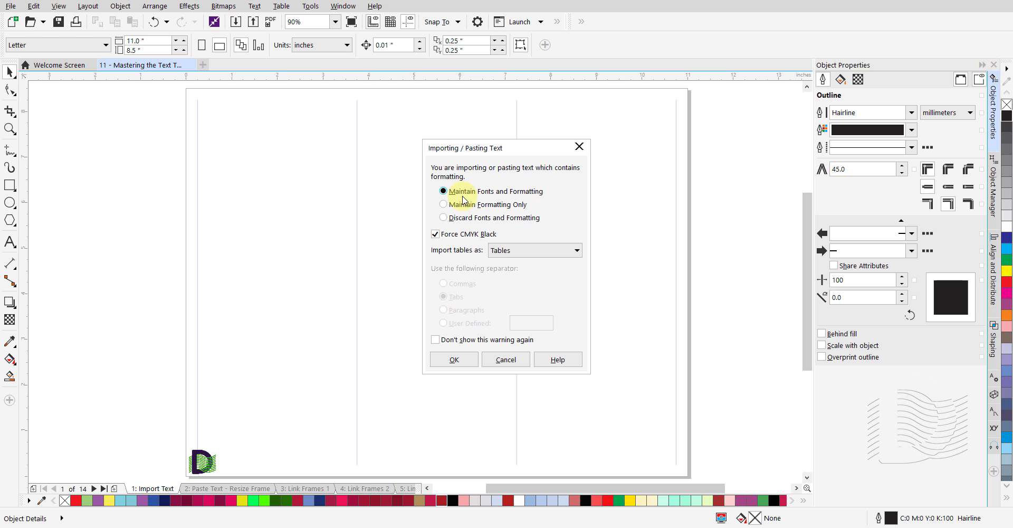
pyautogui.click(455, 359)
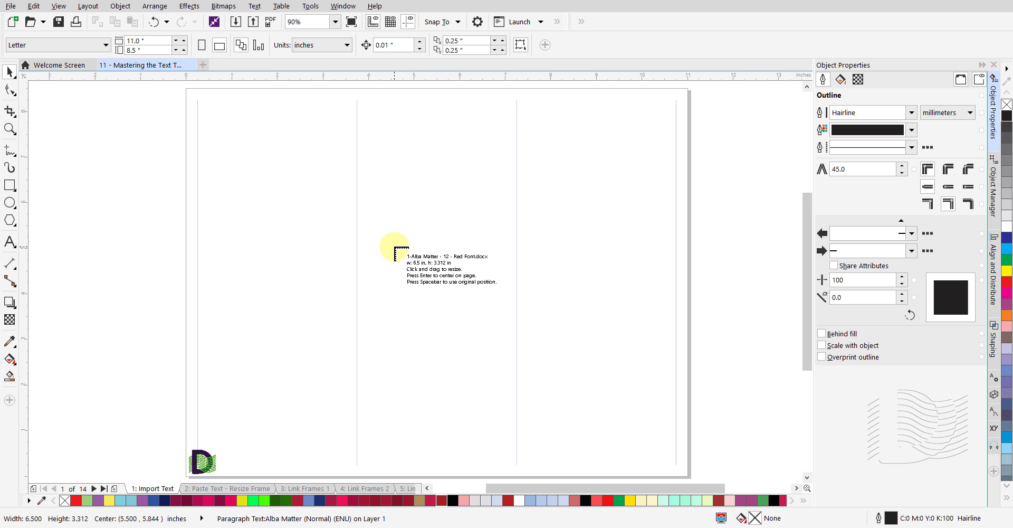
# - Place the red text at the top of the first column and narrow its frame to about 3.25 inches wide
pyautogui.click(197, 99)
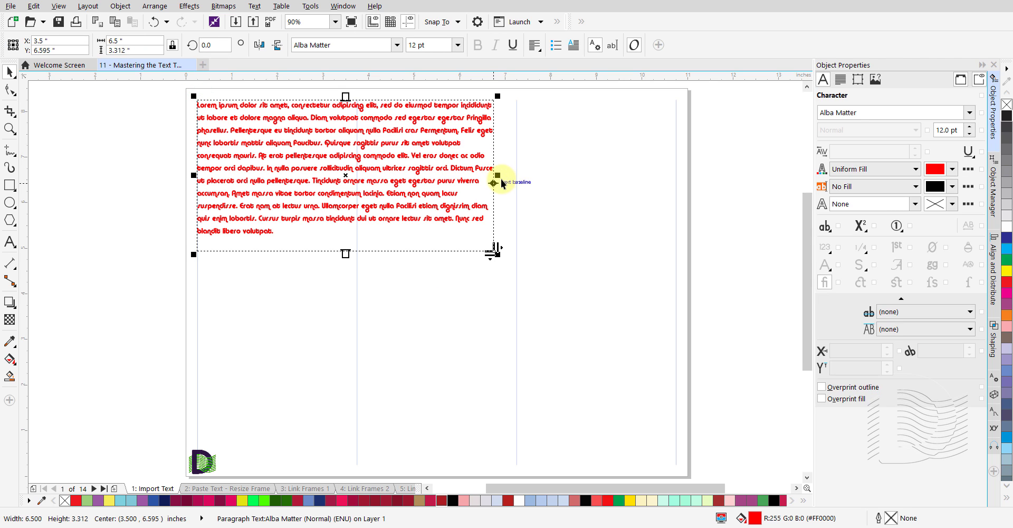
pyautogui.moveTo(501, 177); pyautogui.dragTo(354, 187)
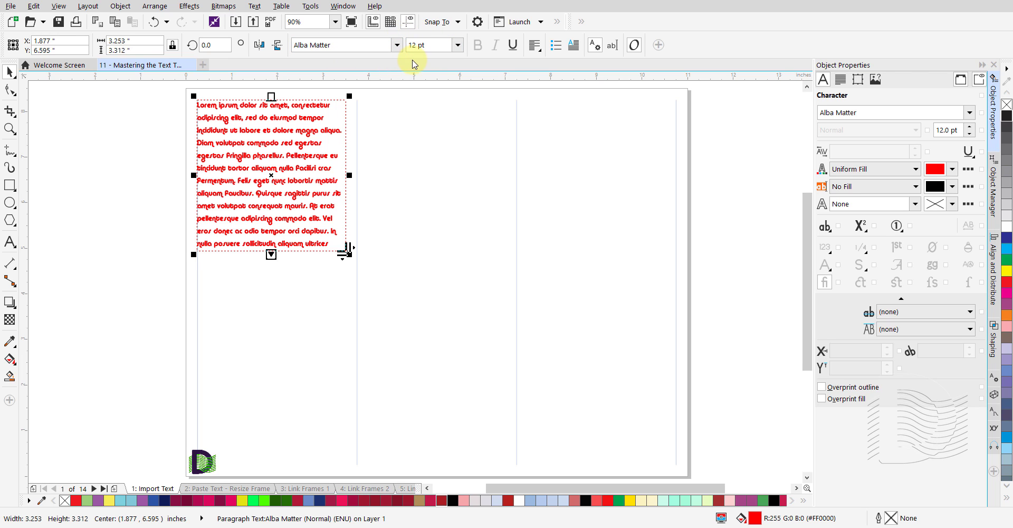
pyautogui.click(413, 132)
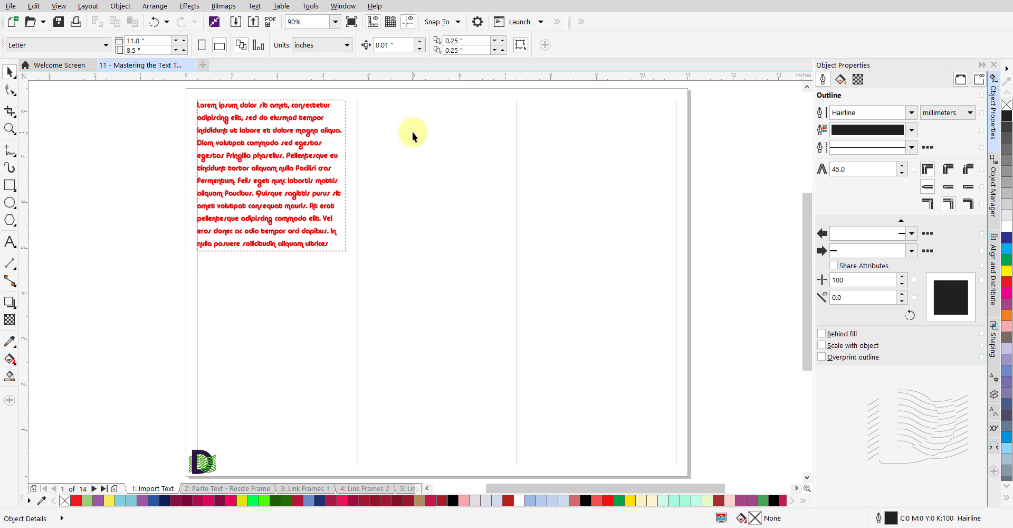
# - Import the Word document "2-Alba Matter - 12 - Green Font" with the Maintain Formatting Only option
pyautogui.hotkey('ctrl', 'i')
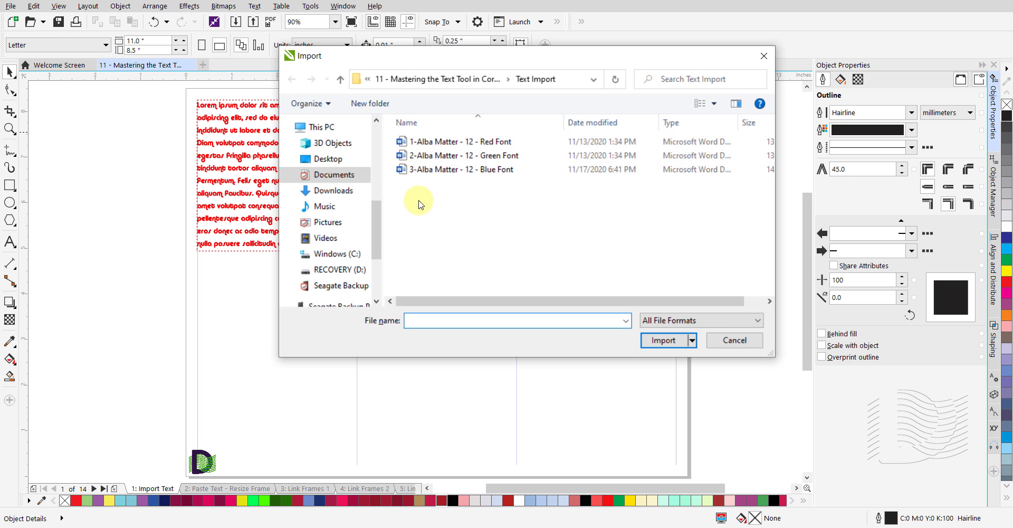
pyautogui.click(405, 156)
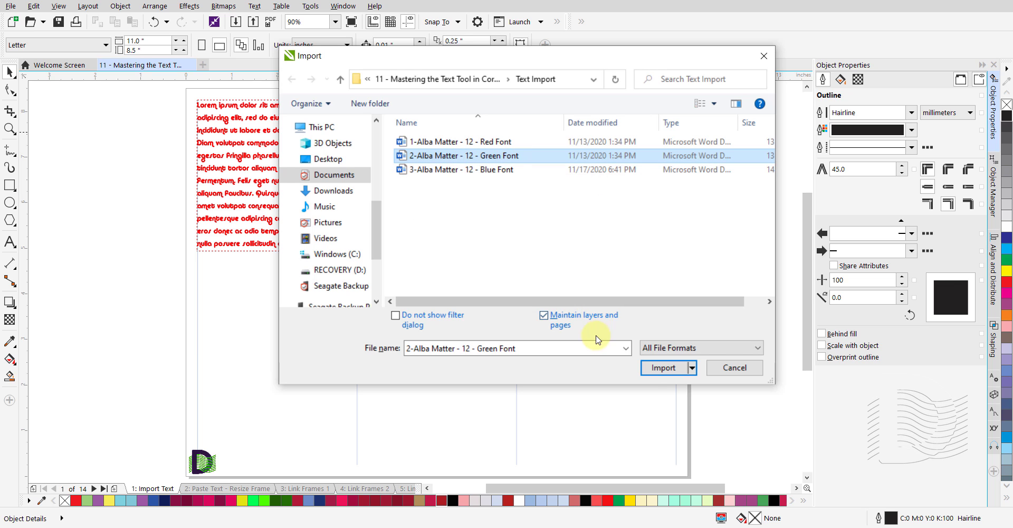
pyautogui.click(661, 369)
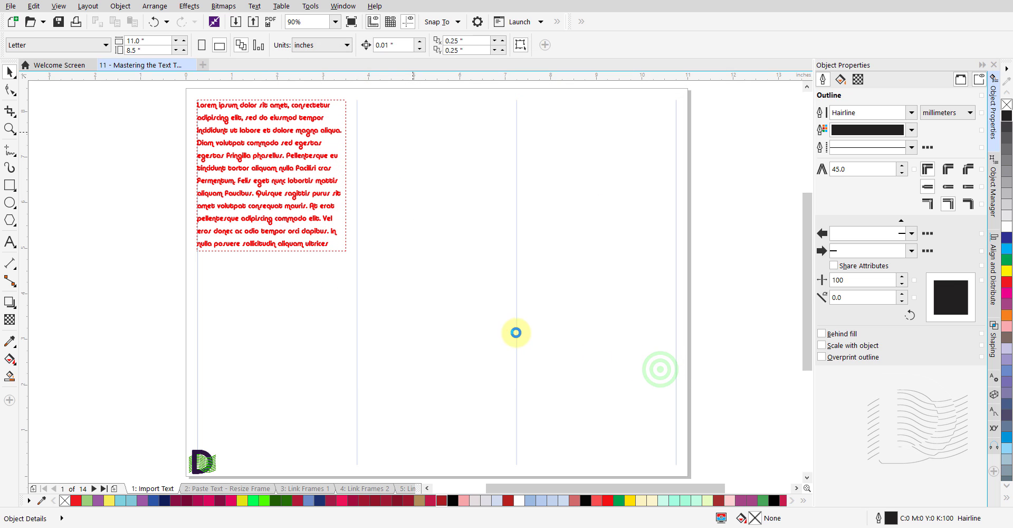
pyautogui.click(427, 277)
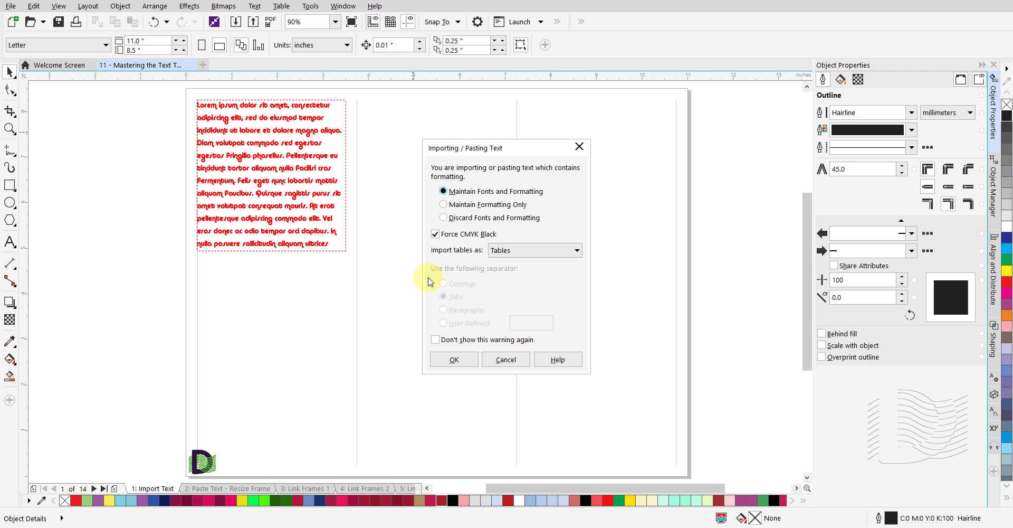
pyautogui.click(444, 205)
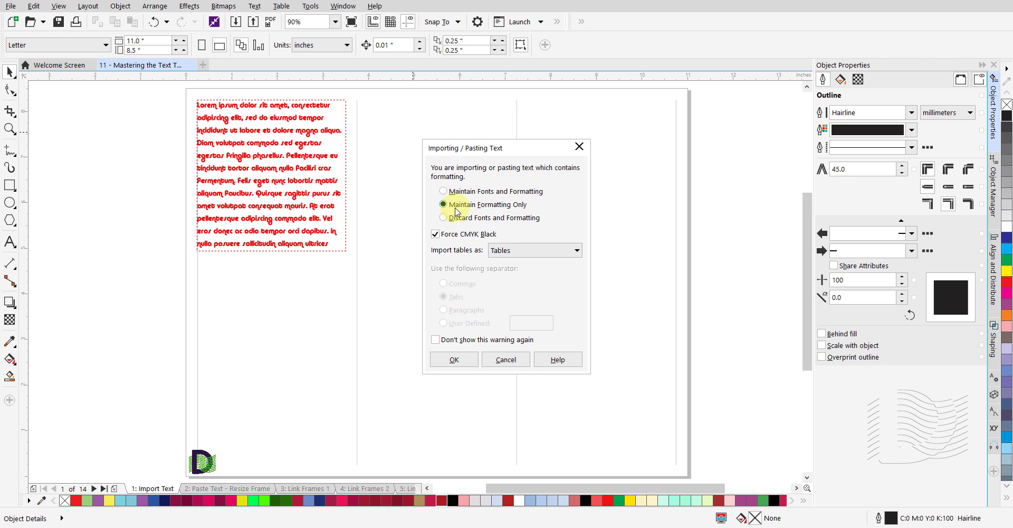
pyautogui.click(453, 361)
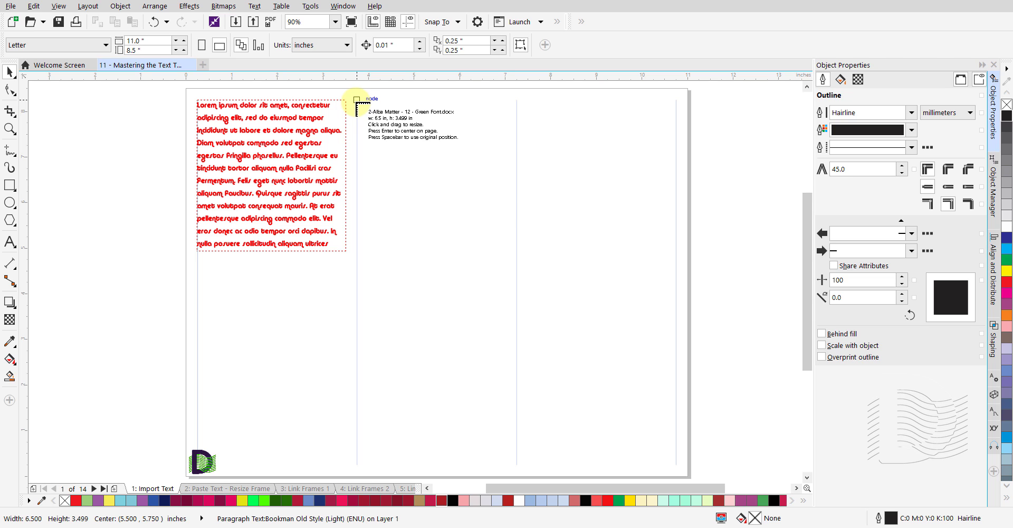
# - Place the green text at the top of the second column and narrow its frame to about 3.28 inches wide
pyautogui.click(357, 99)
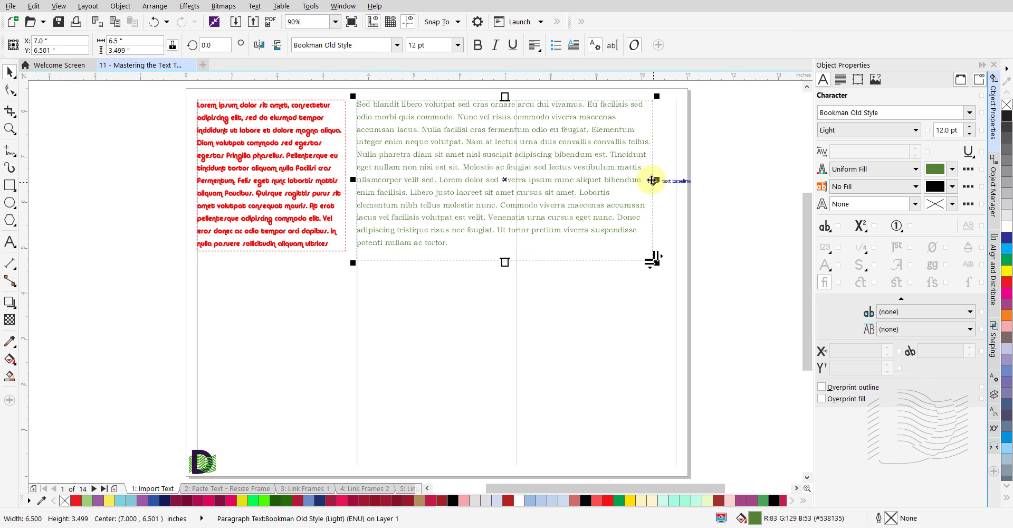
pyautogui.moveTo(654, 181); pyautogui.dragTo(510, 204)
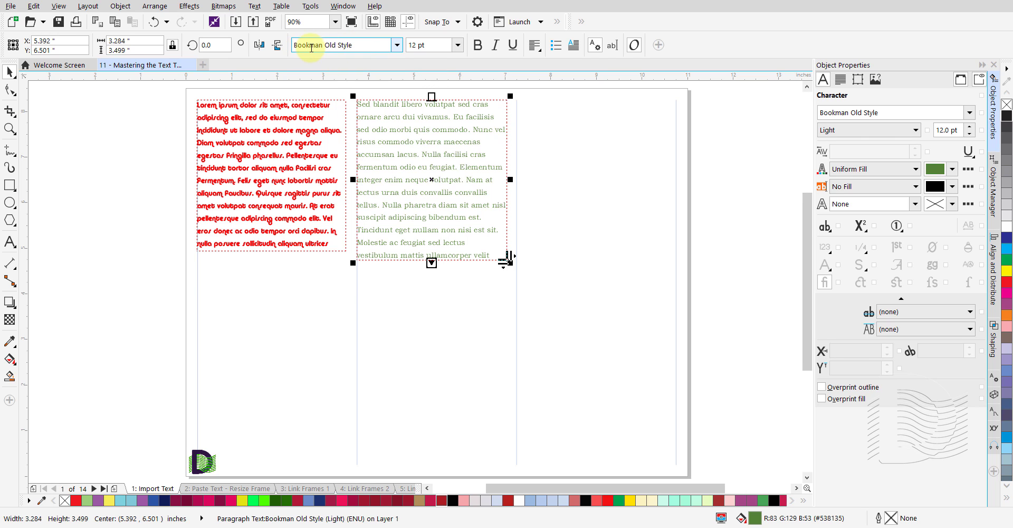
pyautogui.click(570, 182)
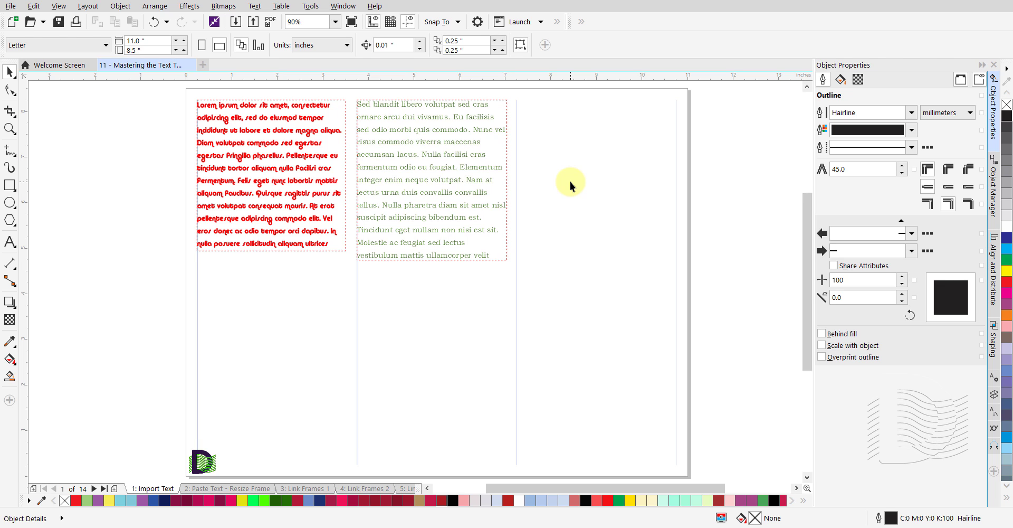
# - Import the Word document "3-Alba Matter - 12 - Blue Font" with the Discard Fonts and Formatting option
pyautogui.hotkey('ctrl', 'i')
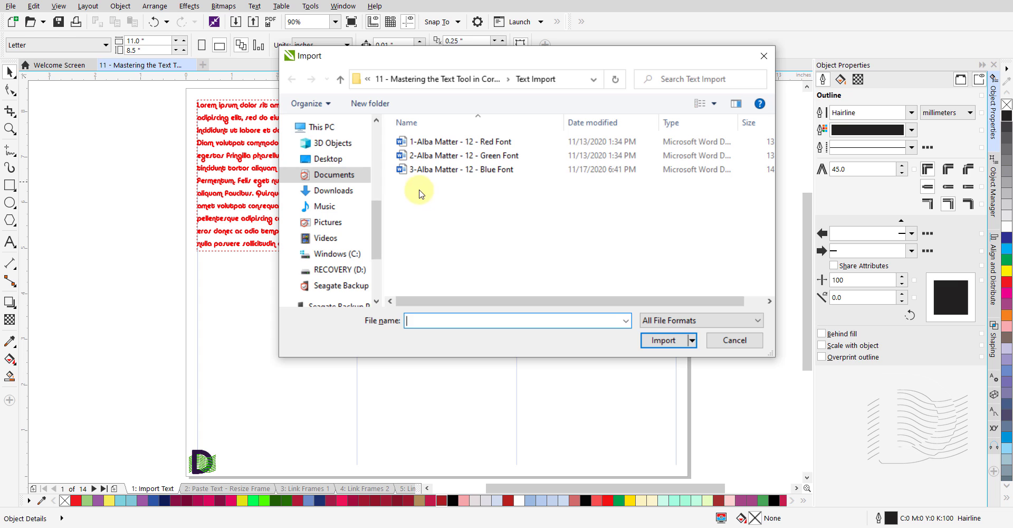
pyautogui.click(403, 170)
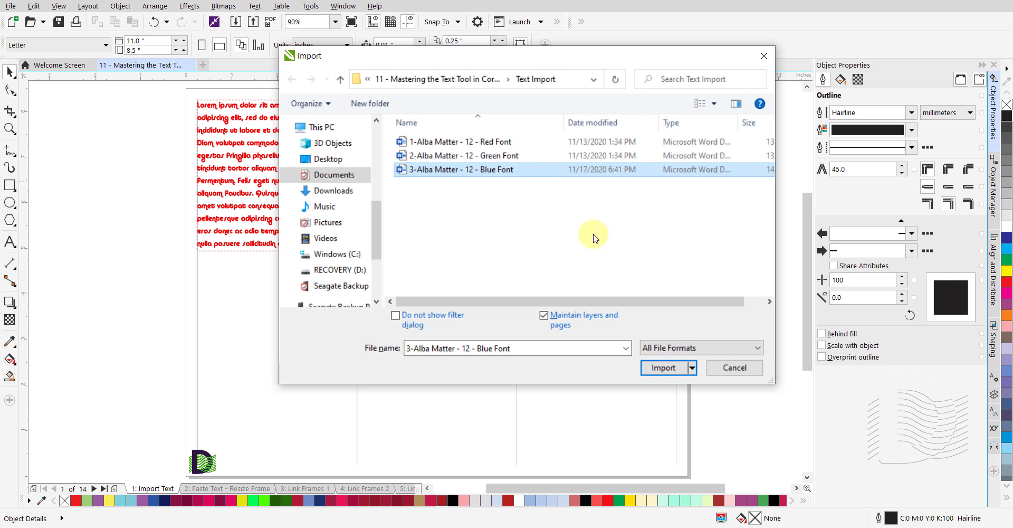
pyautogui.click(661, 369)
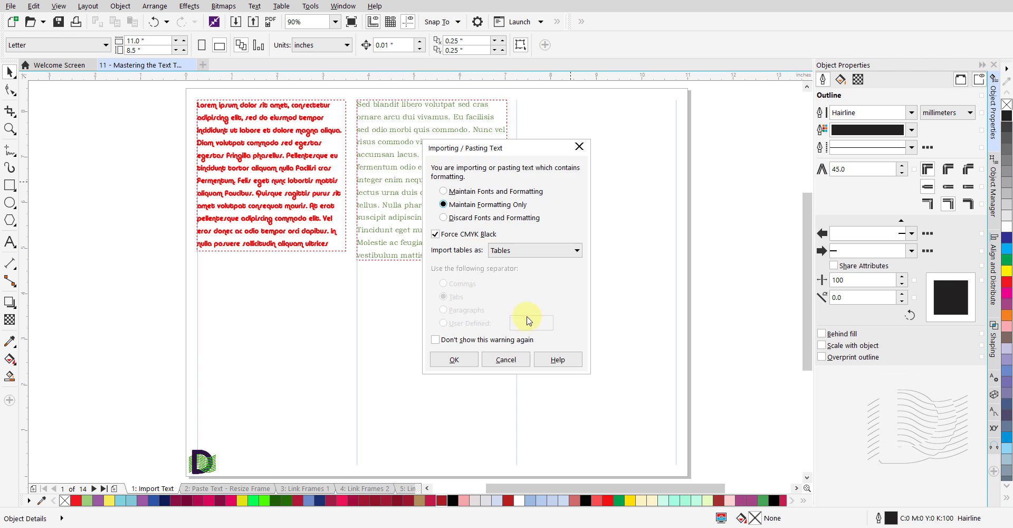
pyautogui.click(446, 219)
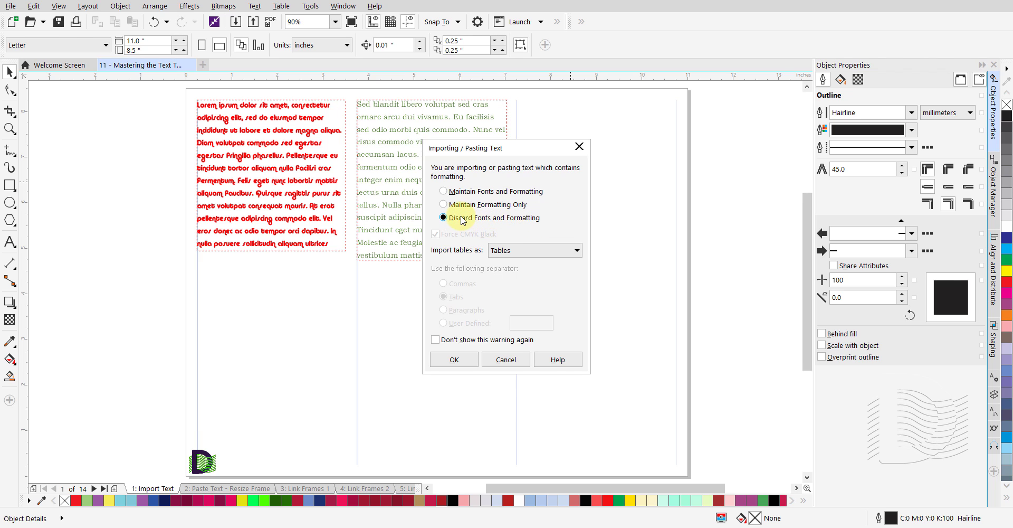
pyautogui.click(451, 362)
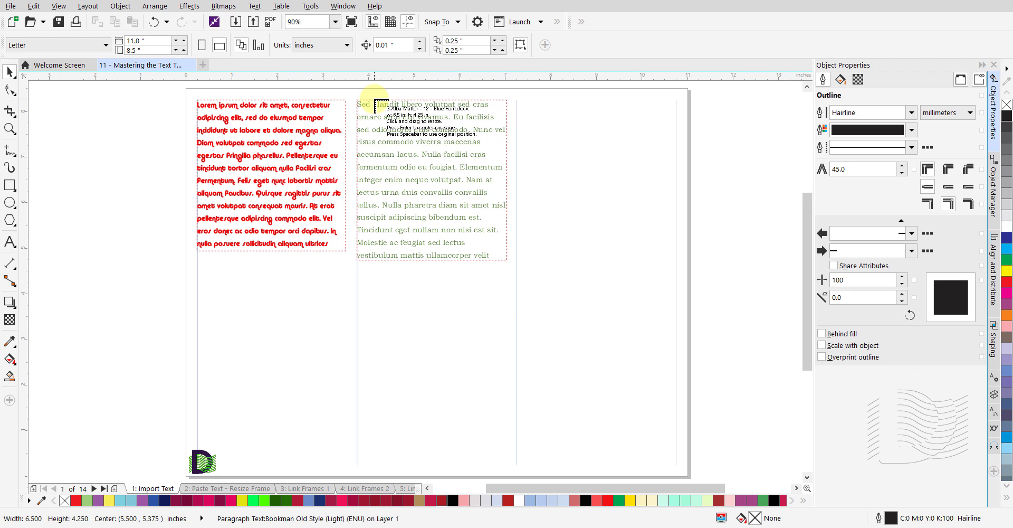
# - Place the third document's text and narrow its frame to about 3.38 inches wide so it fits the third column
pyautogui.click(374, 99)
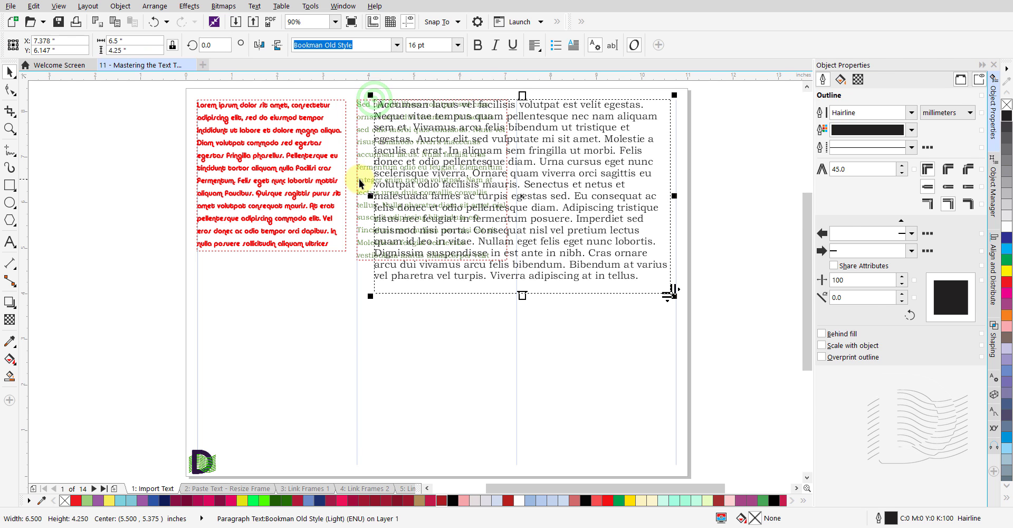
pyautogui.moveTo(371, 195); pyautogui.dragTo(516, 188)
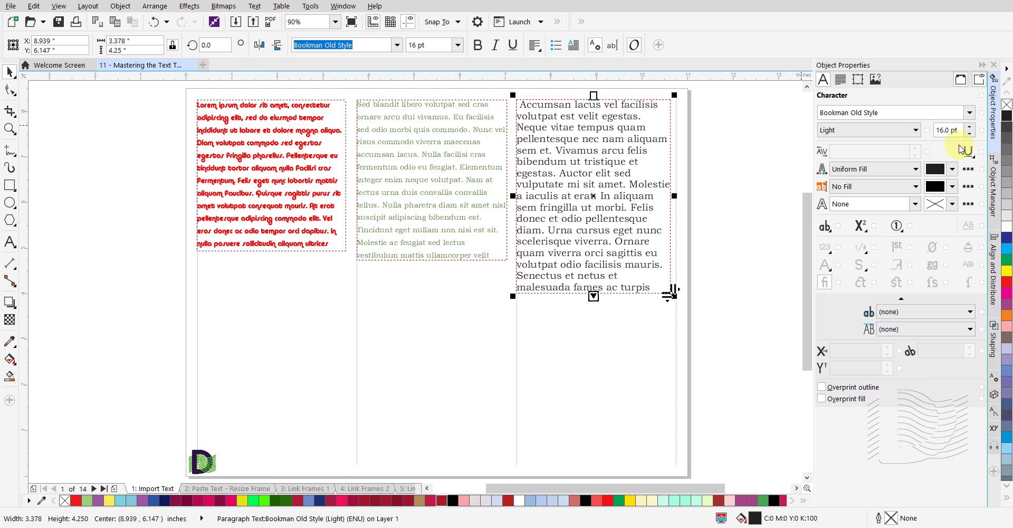
pyautogui.click(732, 197)
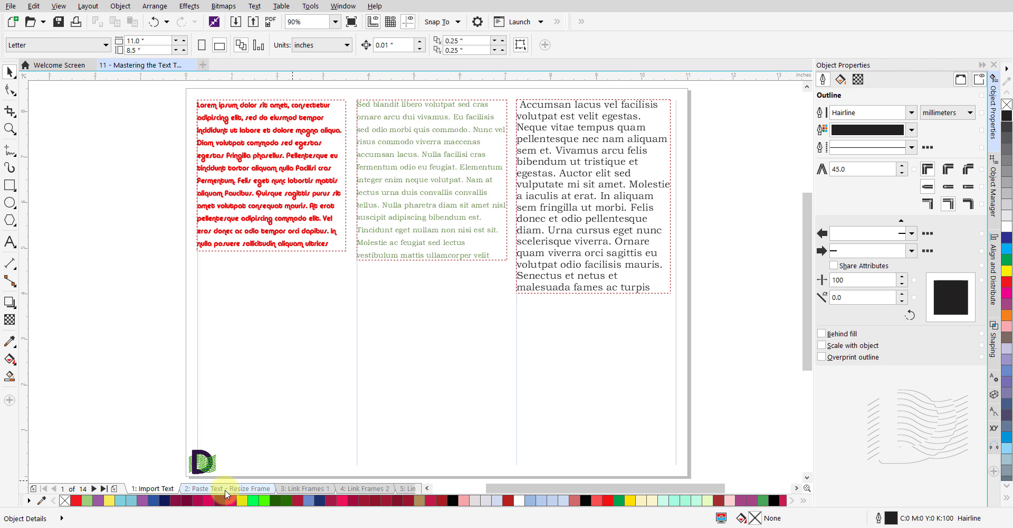
# - On page 2, draw a paragraph text frame about 2.56 by 1.73 inches near the upper-left page corner and enter "This is"
pyautogui.click(208, 490)
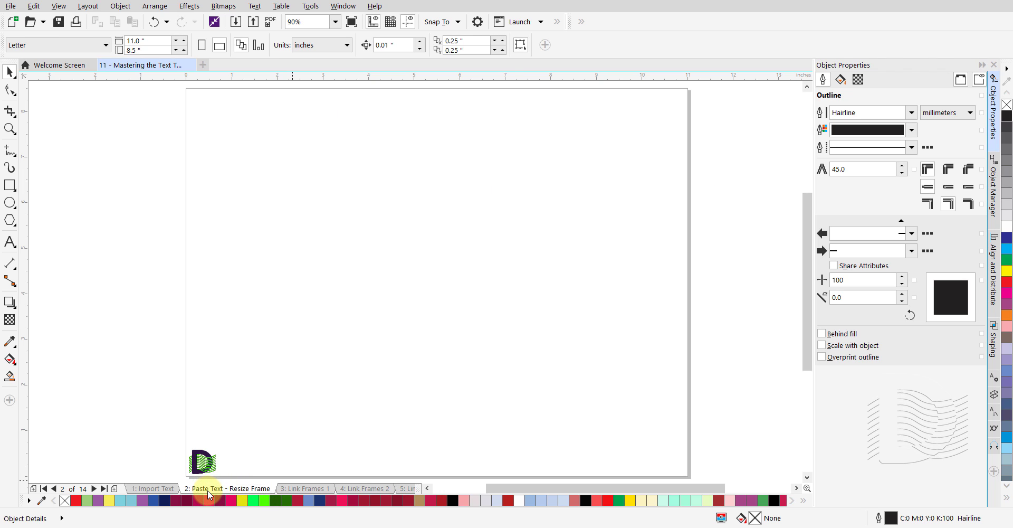
pyautogui.press('F8')
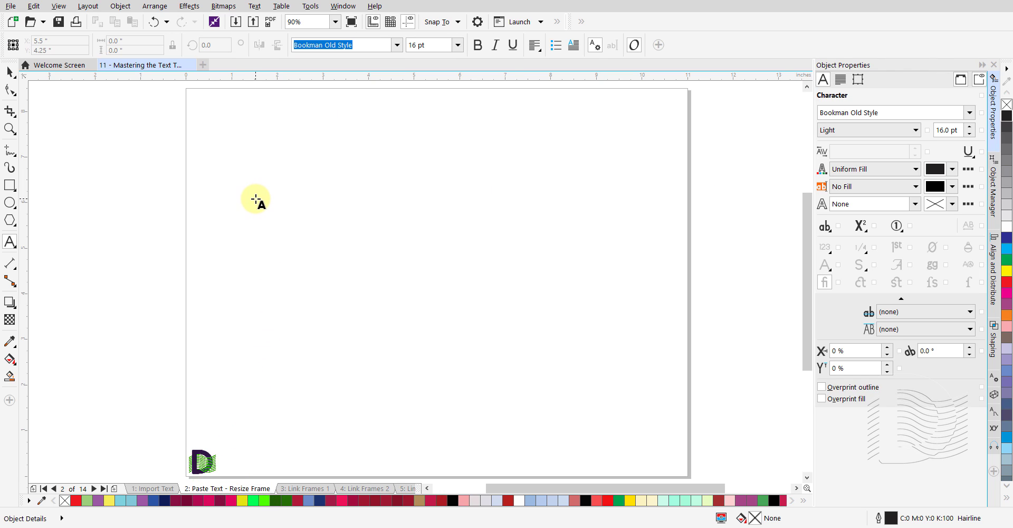
pyautogui.click(214, 115)
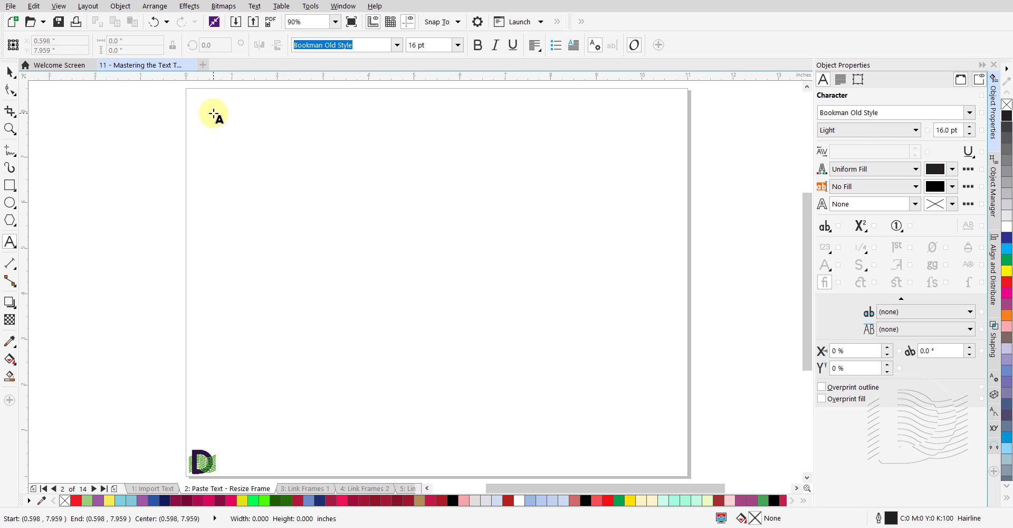
pyautogui.moveTo(214, 114); pyautogui.dragTo(329, 192)
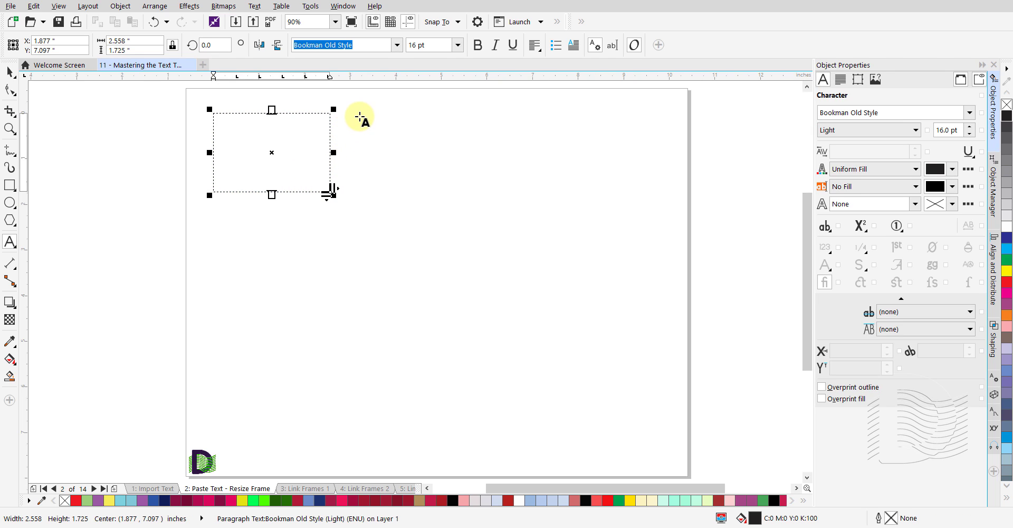
pyautogui.write('This is')
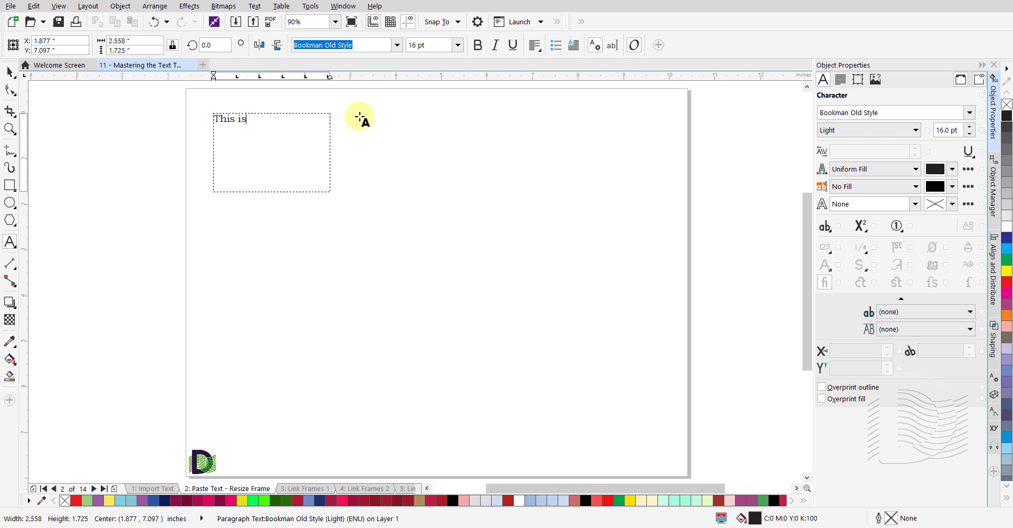
pyautogui.click(341, 6)
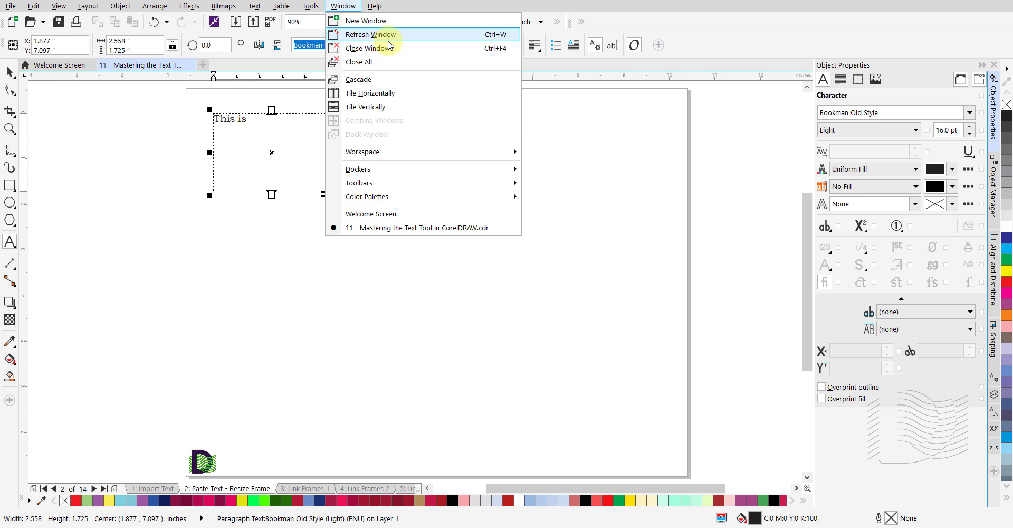
pyautogui.moveTo(398, 177)
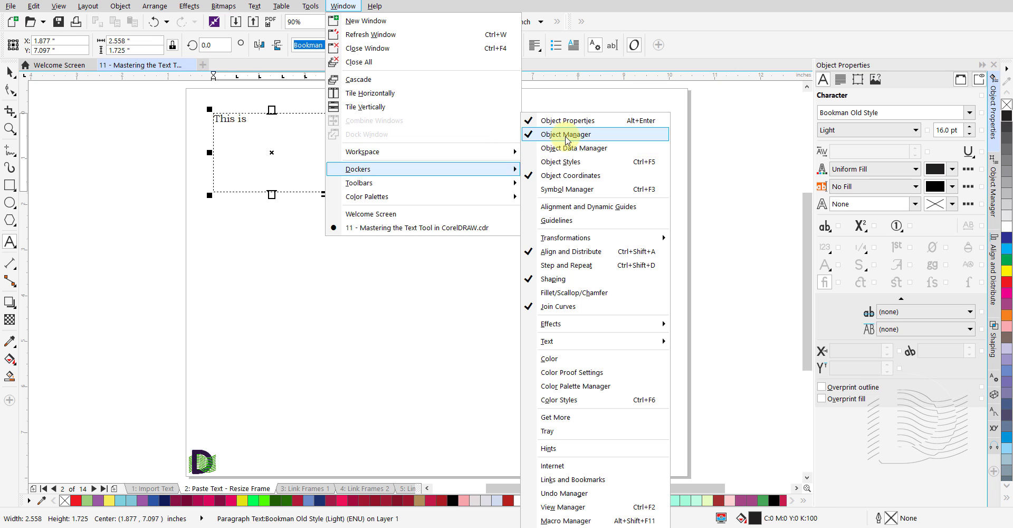
pyautogui.click(734, 147)
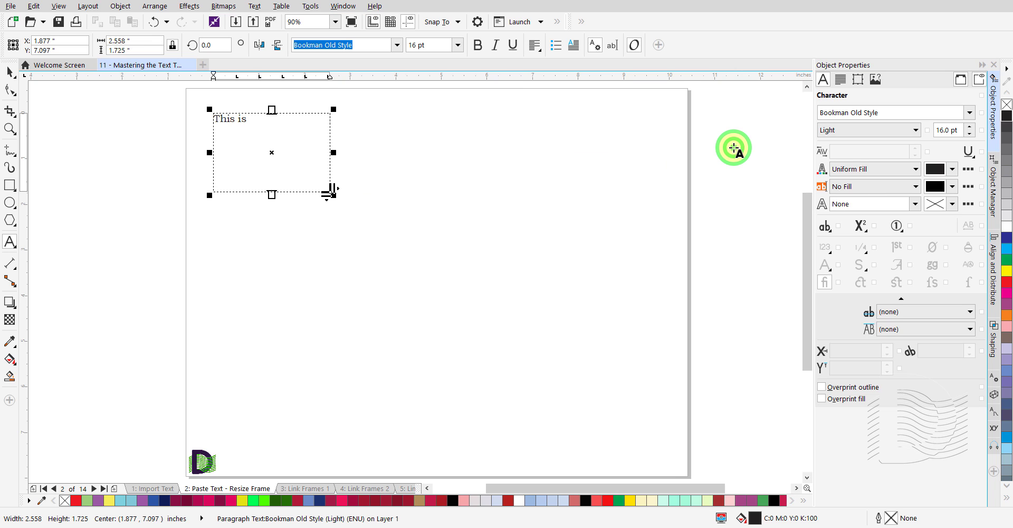
# - Delete the paragraph text frame containing "This is" from page 2
pyautogui.click(992, 182)
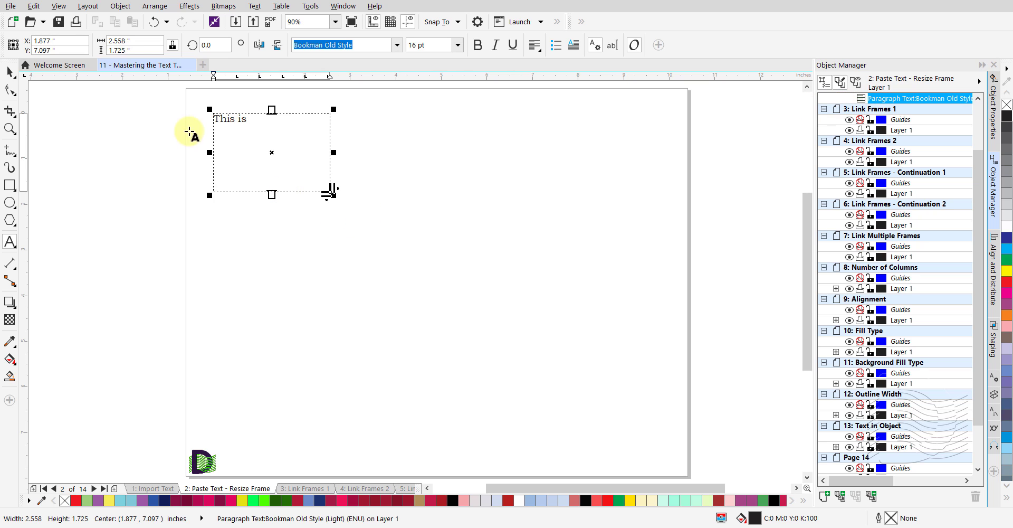
pyautogui.click(9, 71)
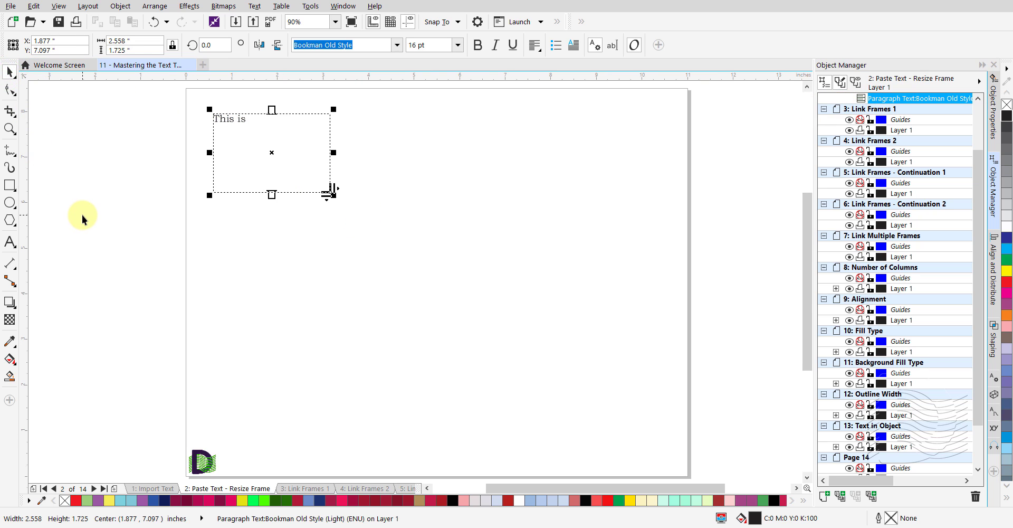
pyautogui.press('Delete')
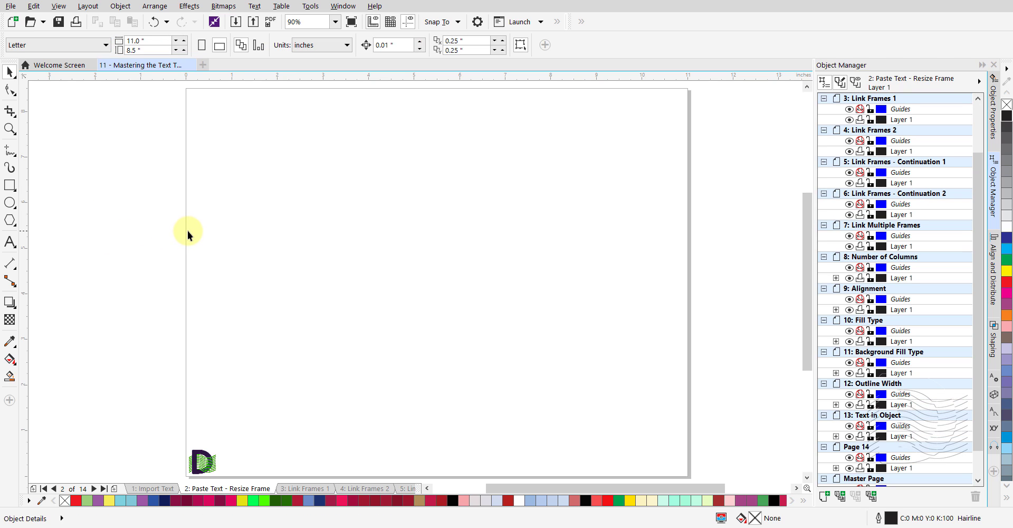
# - Draw a paragraph text frame about 9.87 by 6.33 inches across page 2 and fill it with placeholder text
pyautogui.press('F8')
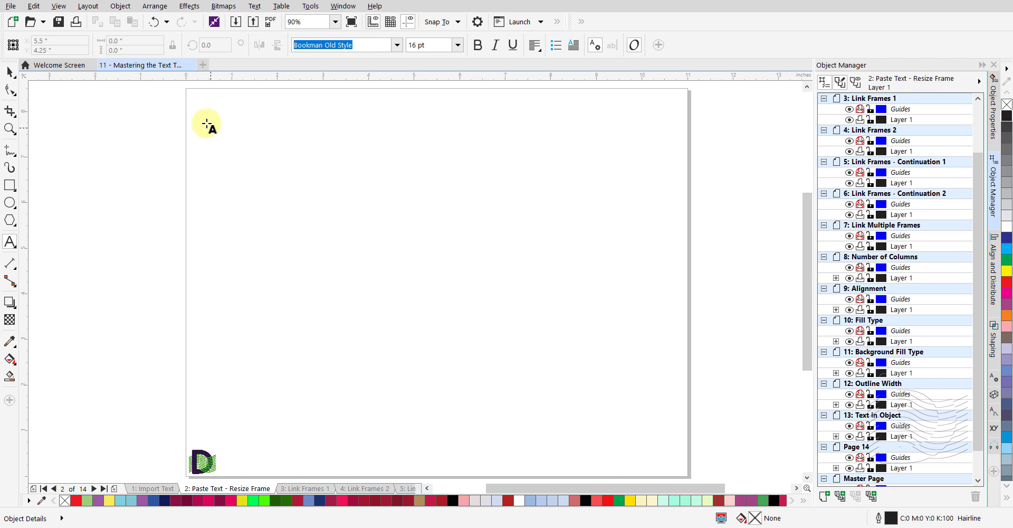
pyautogui.moveTo(205, 110); pyautogui.dragTo(655, 400)
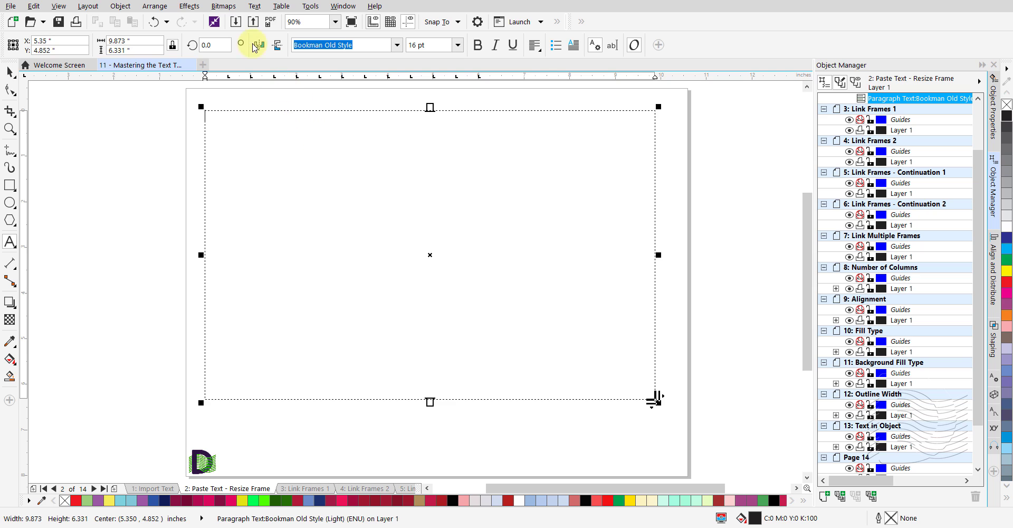
pyautogui.click(255, 7)
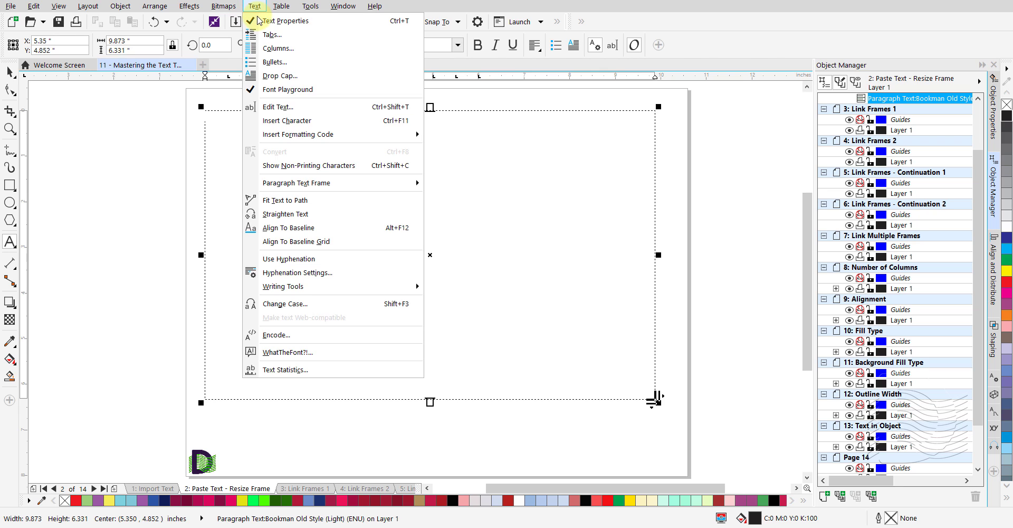
pyautogui.moveTo(363, 188)
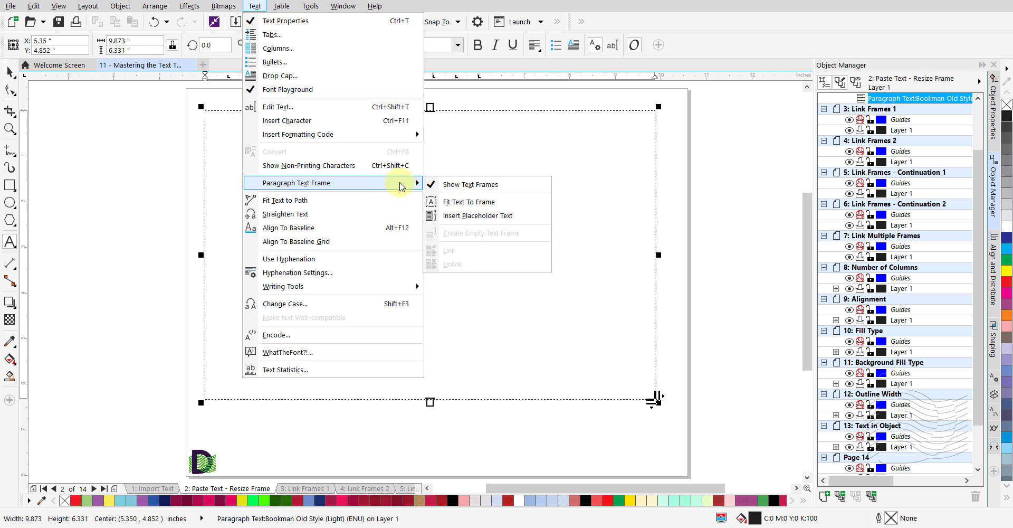
pyautogui.click(525, 220)
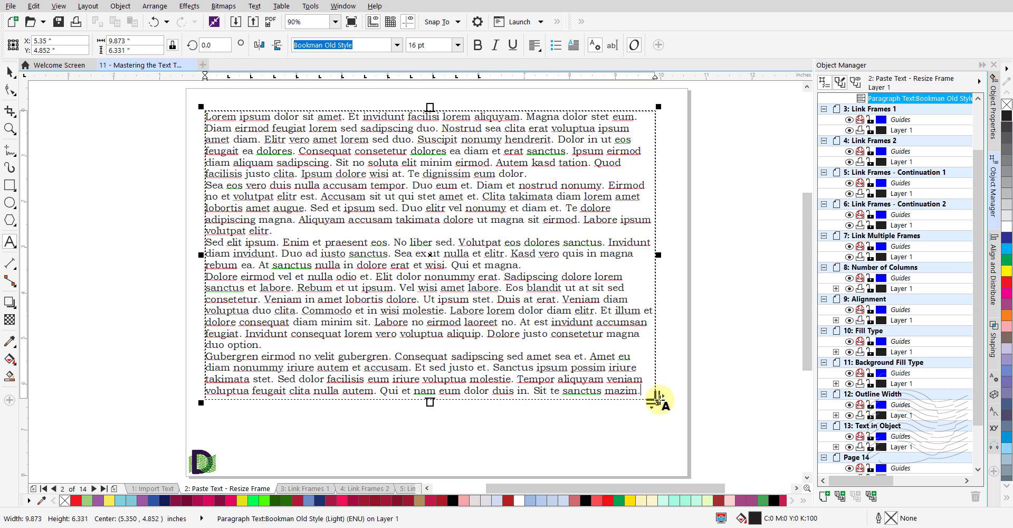
# - Shrink the placeholder text frame to about 4.71 by 3.02 inches and try out fitting the text to the frame
pyautogui.moveTo(657, 399); pyautogui.dragTo(420, 246)
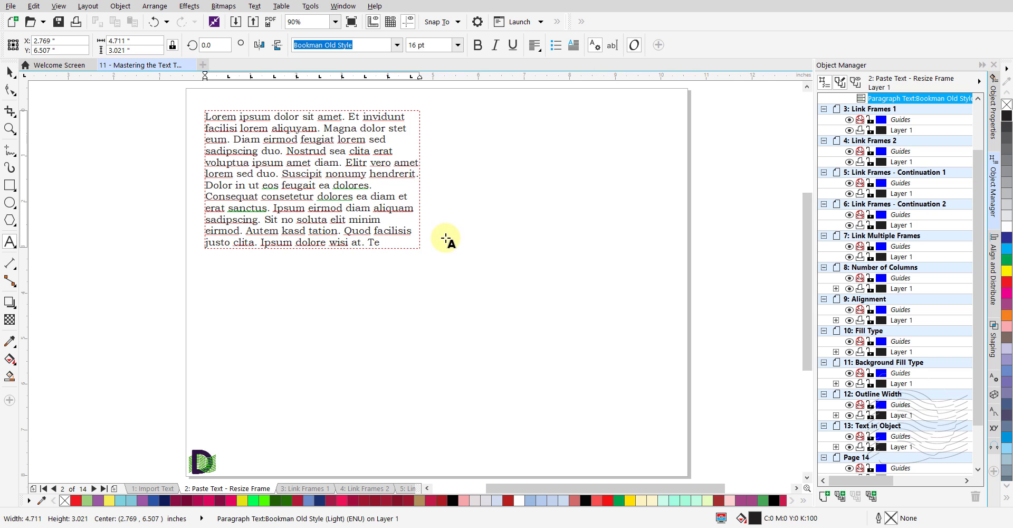
pyautogui.hotkey('ctrl', 'space')
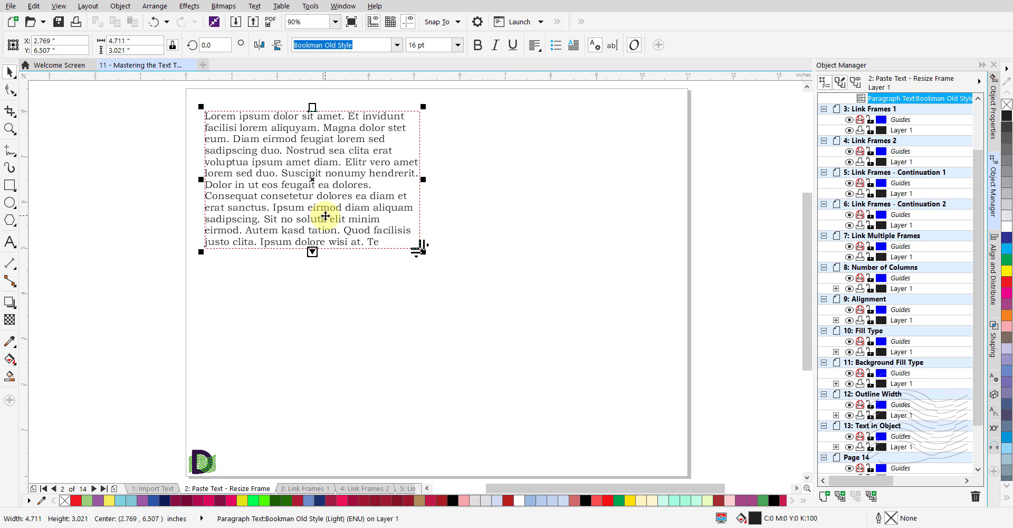
pyautogui.rightClick(298, 220)
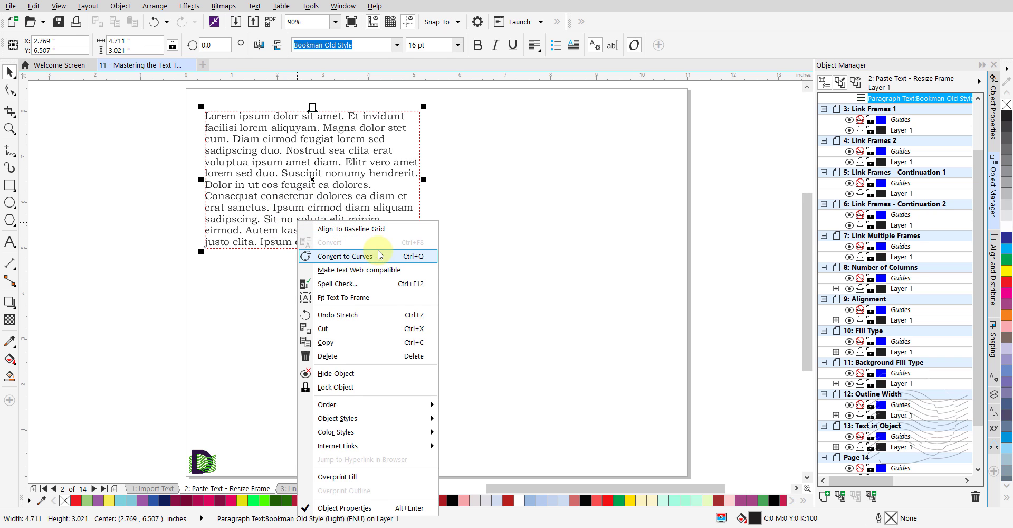
pyautogui.click(393, 298)
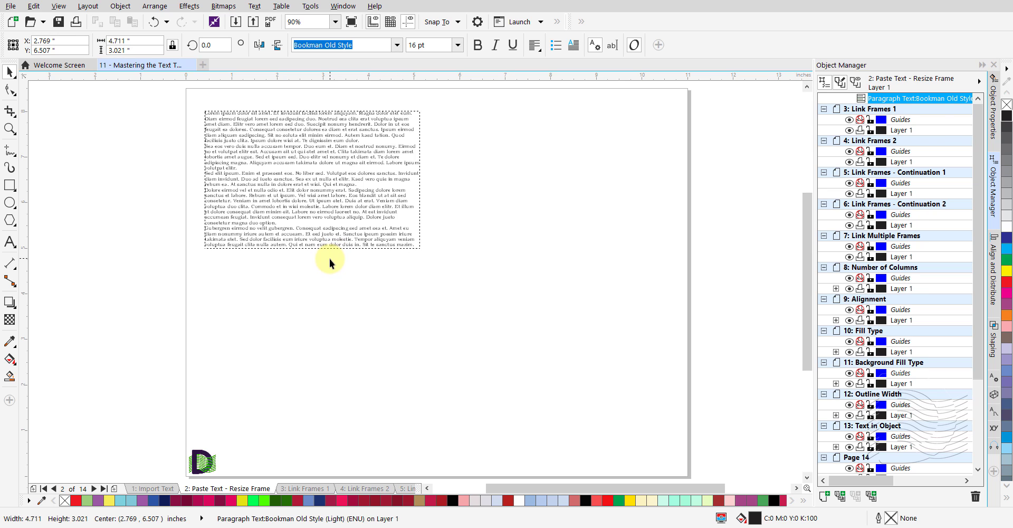
pyautogui.hotkey('ctrl', 'z')
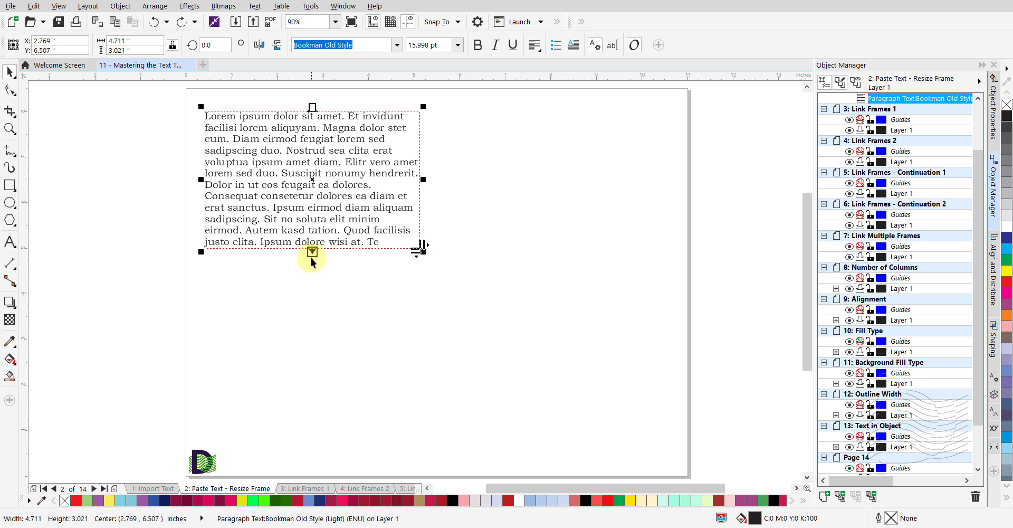
# - Try extending the text frame to about 7.35 inches high and 9.64 inches wide, and undo both resizes
pyautogui.moveTo(312, 255); pyautogui.dragTo(298, 450)
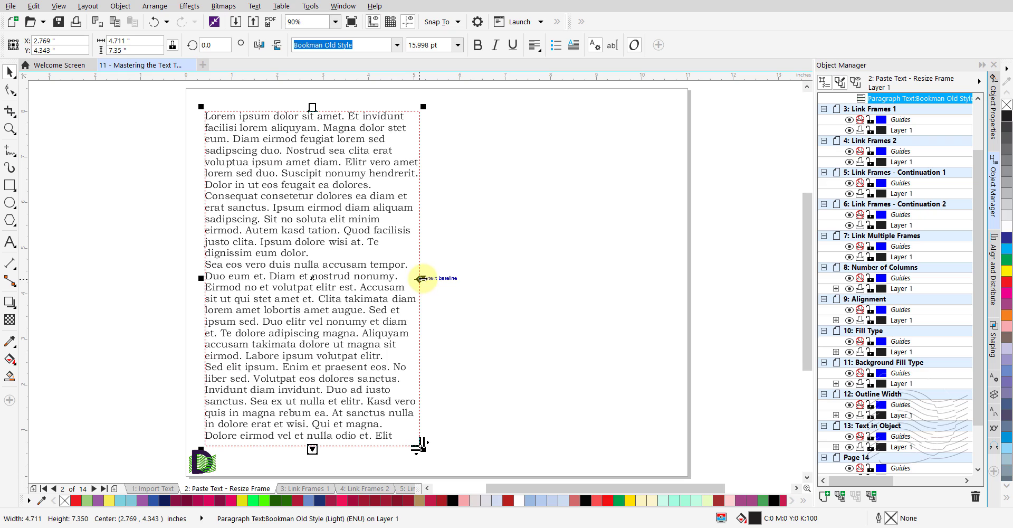
pyautogui.moveTo(421, 278); pyautogui.dragTo(644, 278)
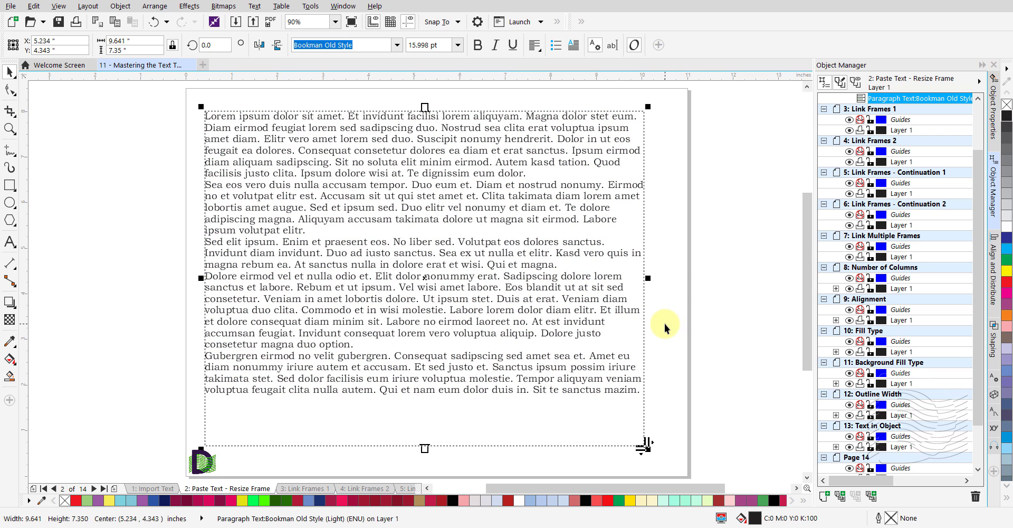
pyautogui.hotkey('ctrl', 'z')
pyautogui.hotkey('ctrl', 'z')
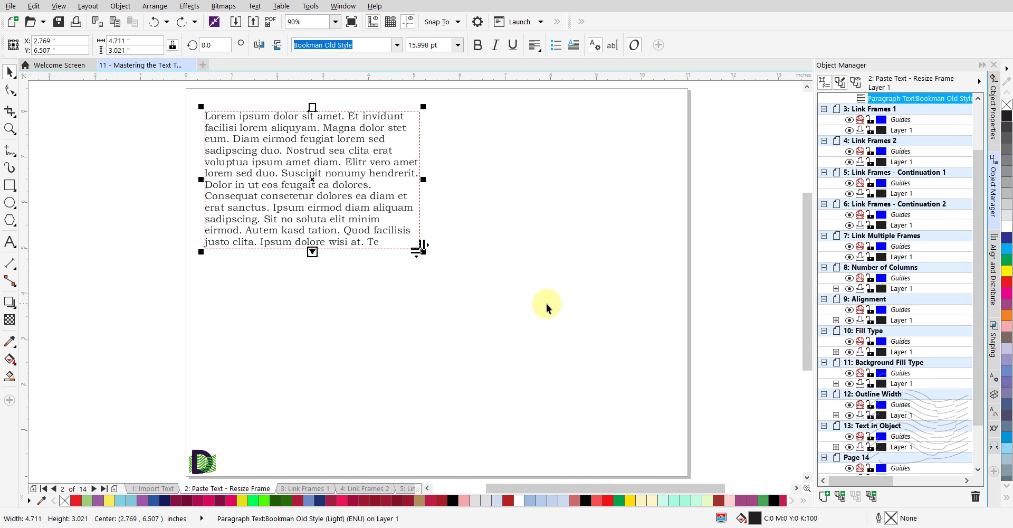
# - Enlarge the text frame proportionally from its lower-right corner to about 9.93 by 6.37 inches and deselect it
pyautogui.click(426, 255)
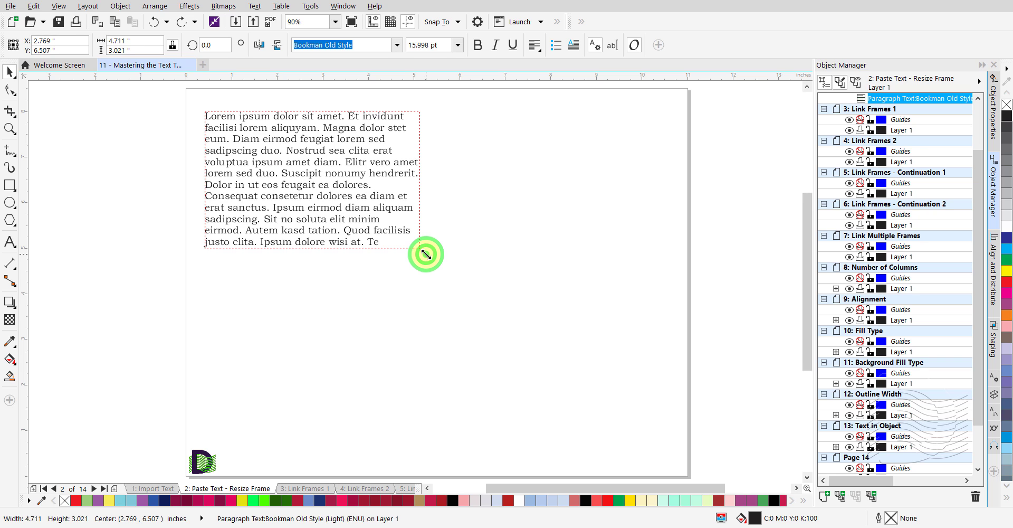
pyautogui.moveTo(426, 255); pyautogui.dragTo(664, 460)
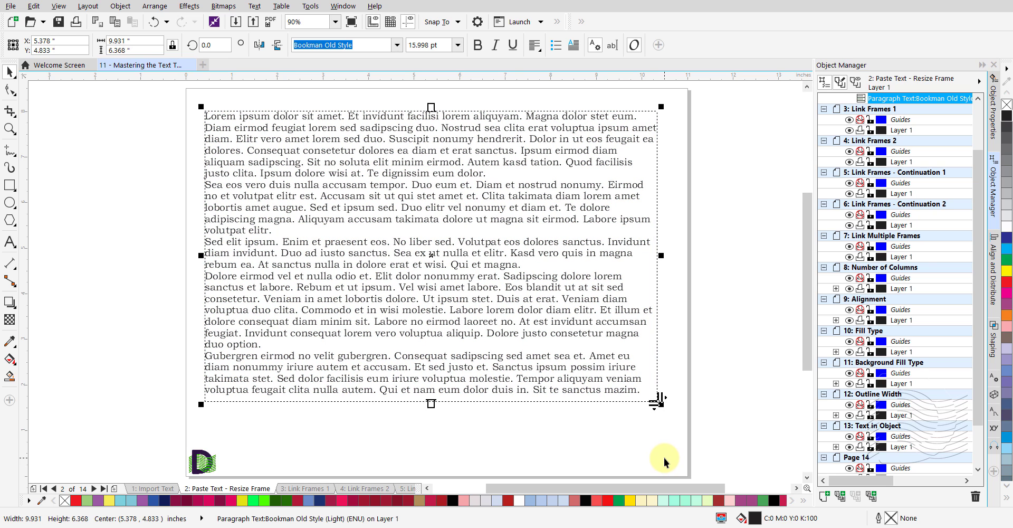
pyautogui.click(649, 441)
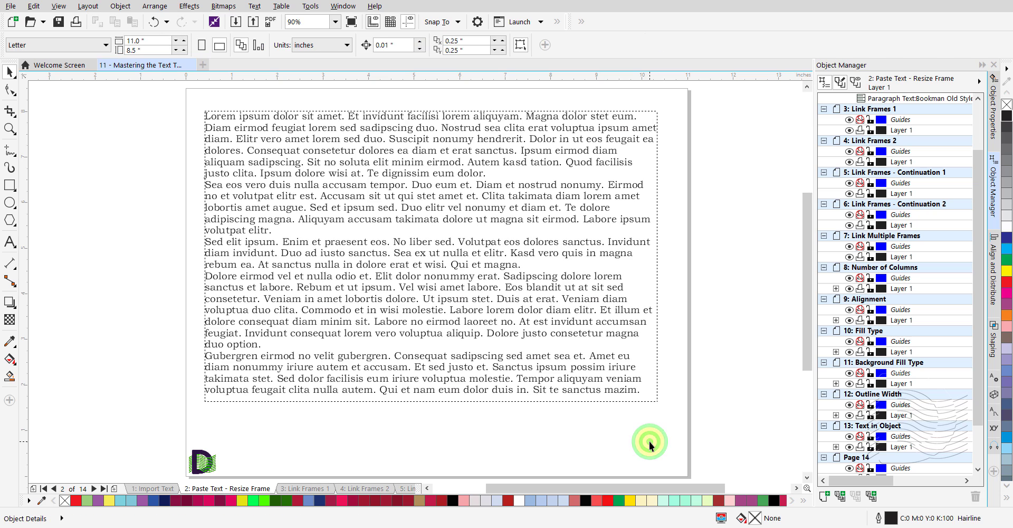
# - Go to page 3, "Link Frames 1", and switch to the browser to generate 4 paragraphs of placeholder text on loremipsum.io
pyautogui.click(305, 486)
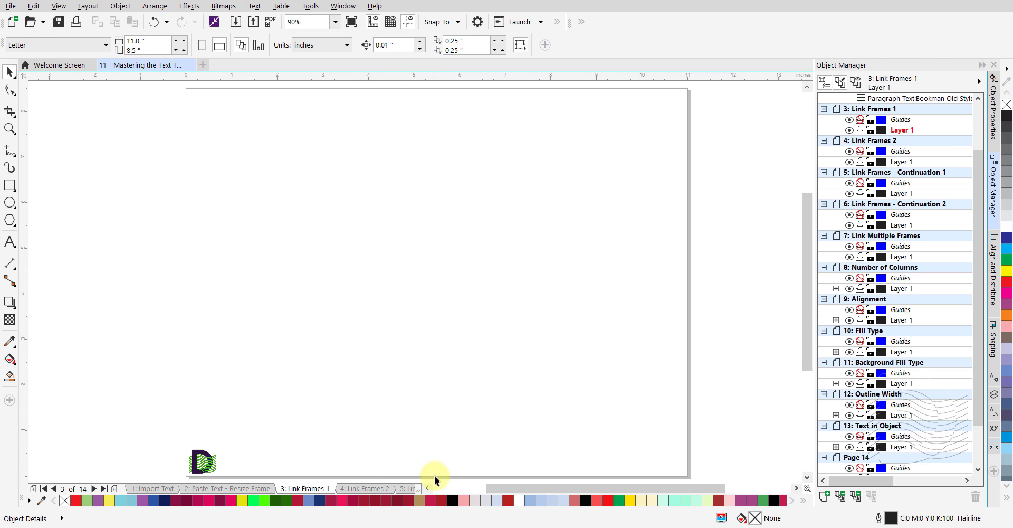
pyautogui.moveTo(478, 526)
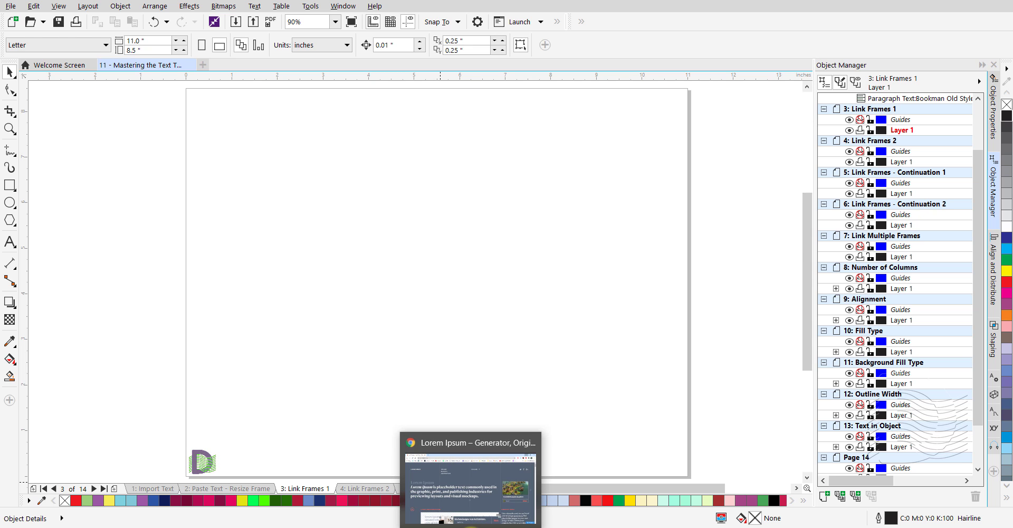
pyautogui.click(474, 522)
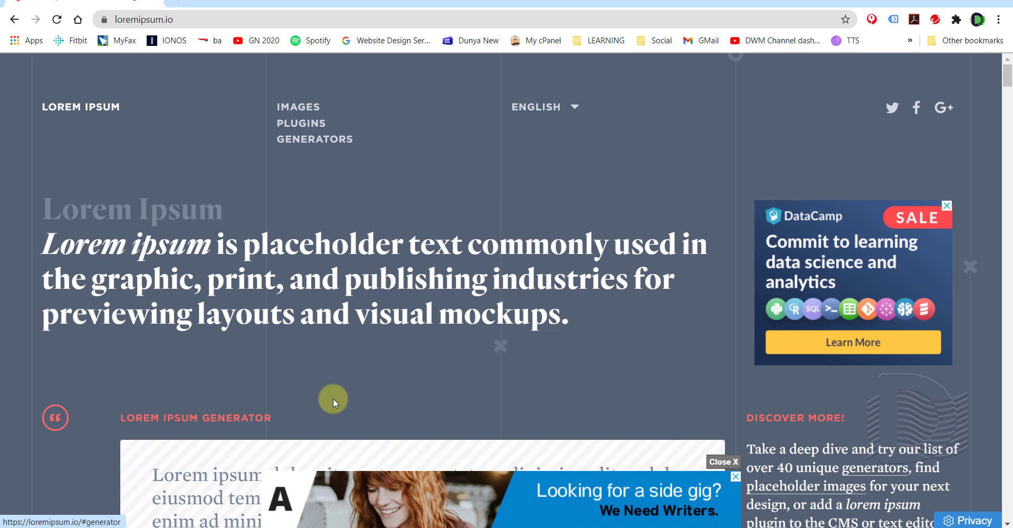
pyautogui.scroll(-8, 334, 402)
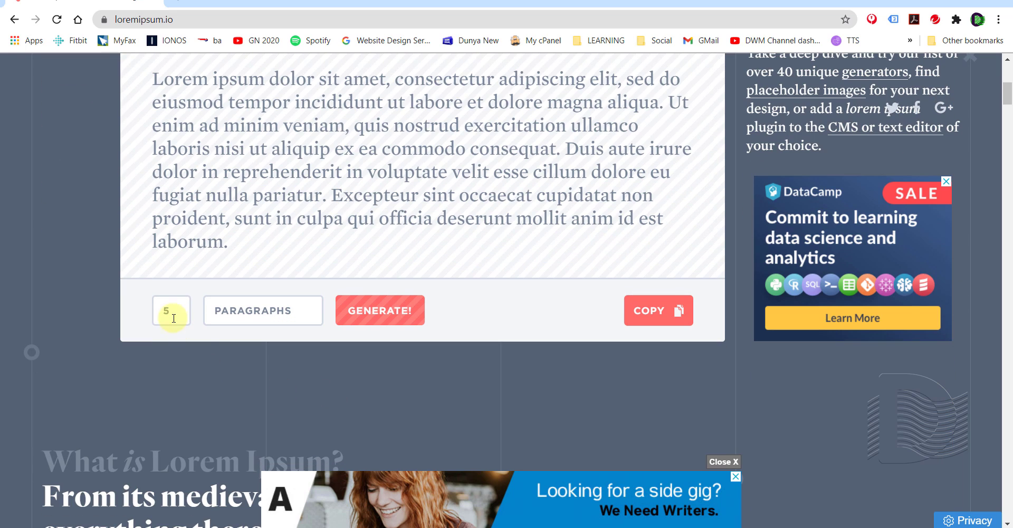
pyautogui.doubleClick(174, 319)
pyautogui.write('4')
pyautogui.click(381, 315)
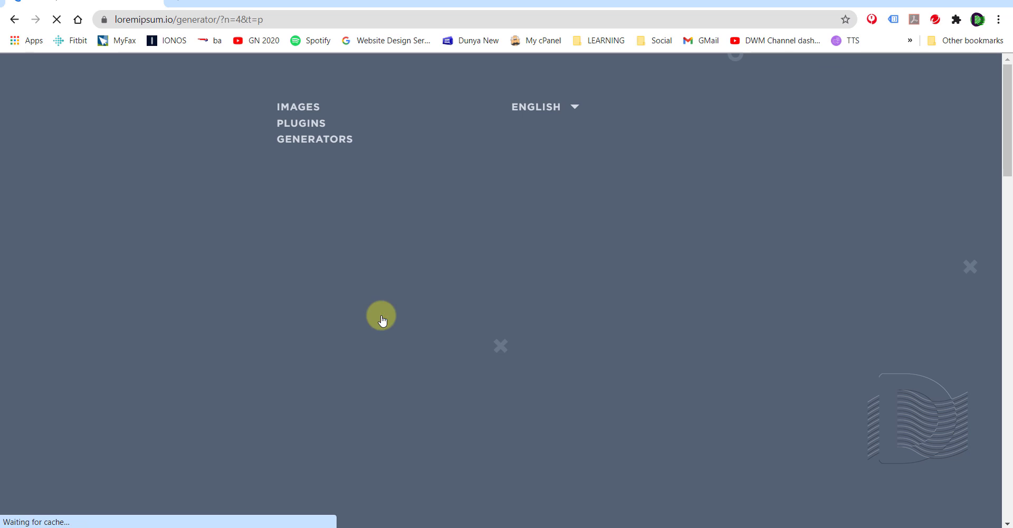
# - Copy the generated lorem ipsum paragraphs and switch back to CorelDRAW
pyautogui.scroll(-3, 612, 408)
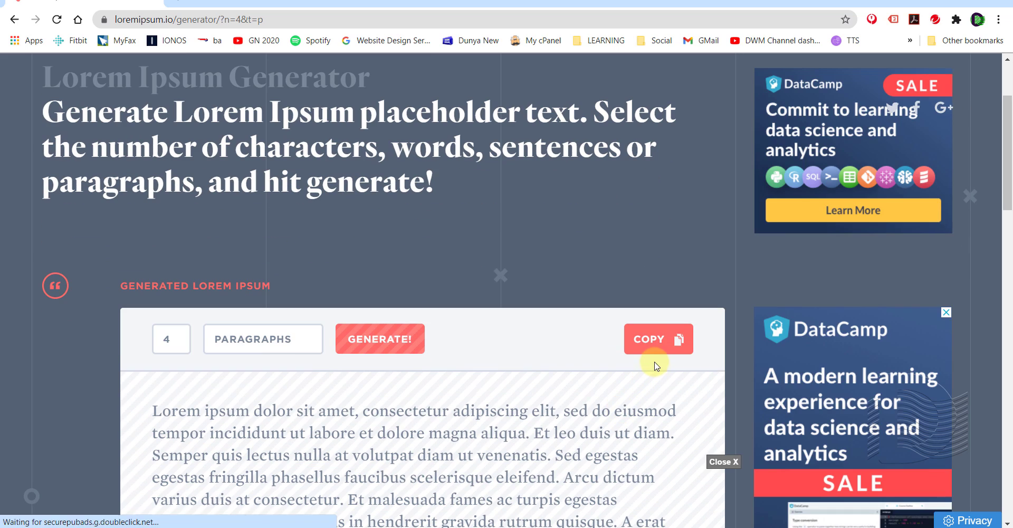
pyautogui.click(653, 342)
pyautogui.click(653, 341)
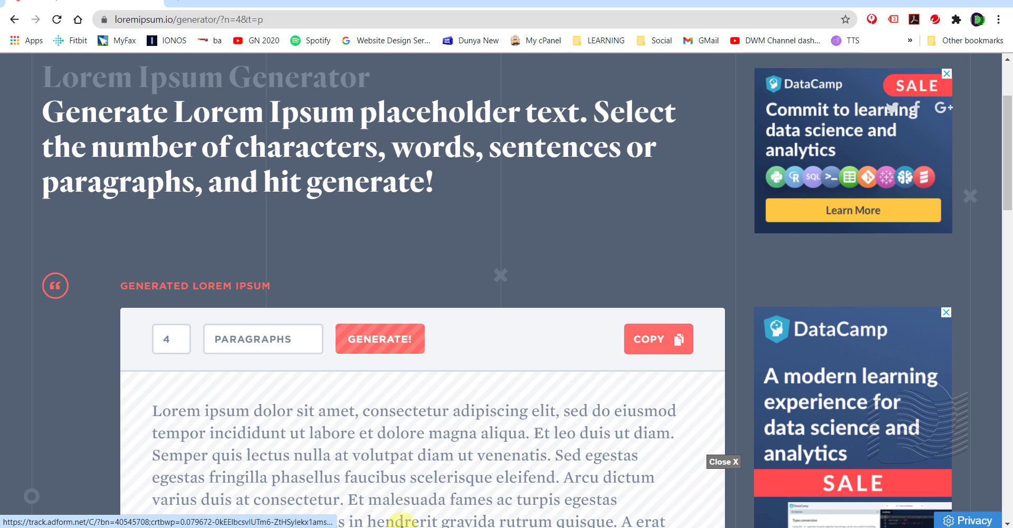
pyautogui.click(435, 527)
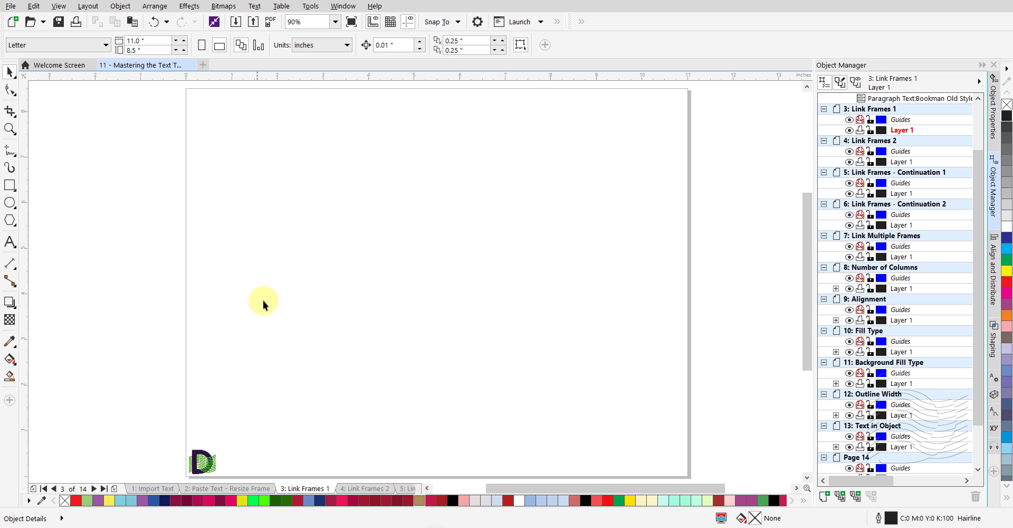
# - On page 3, draw a paragraph frame about 9.73 by 3.31 inches holding the copied text, and an empty one about 9.73 by 3.67 inches below it
pyautogui.press('F8')
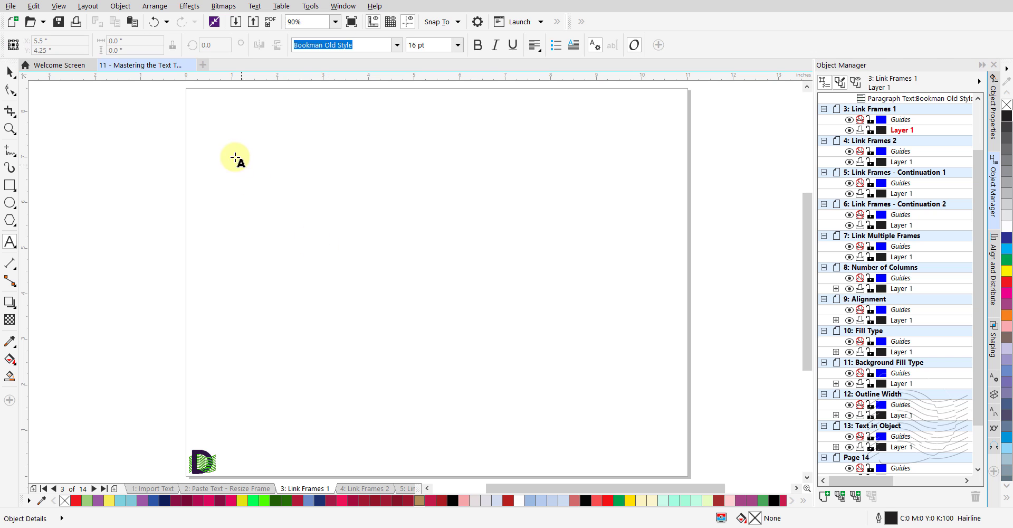
pyautogui.moveTo(206, 107); pyautogui.dragTo(650, 258)
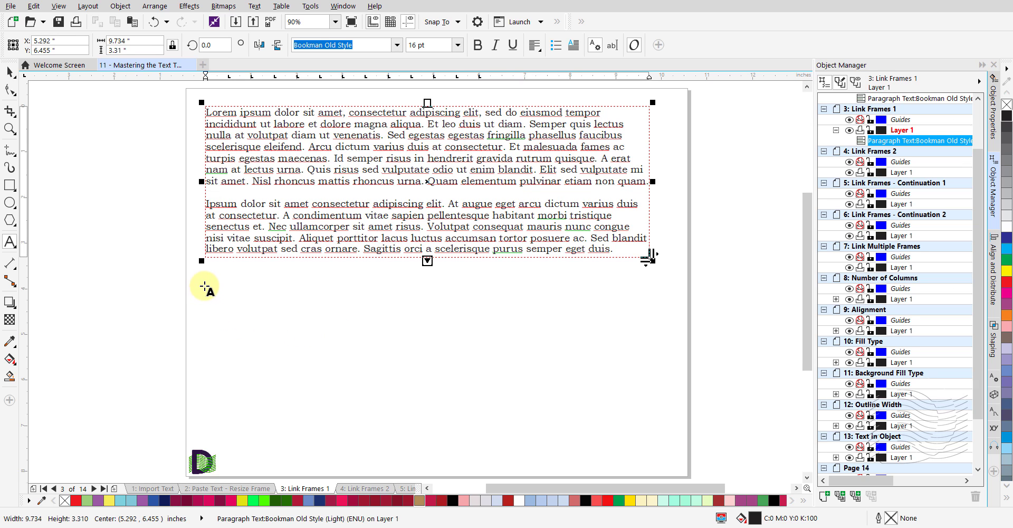
pyautogui.moveTo(206, 285); pyautogui.dragTo(650, 454)
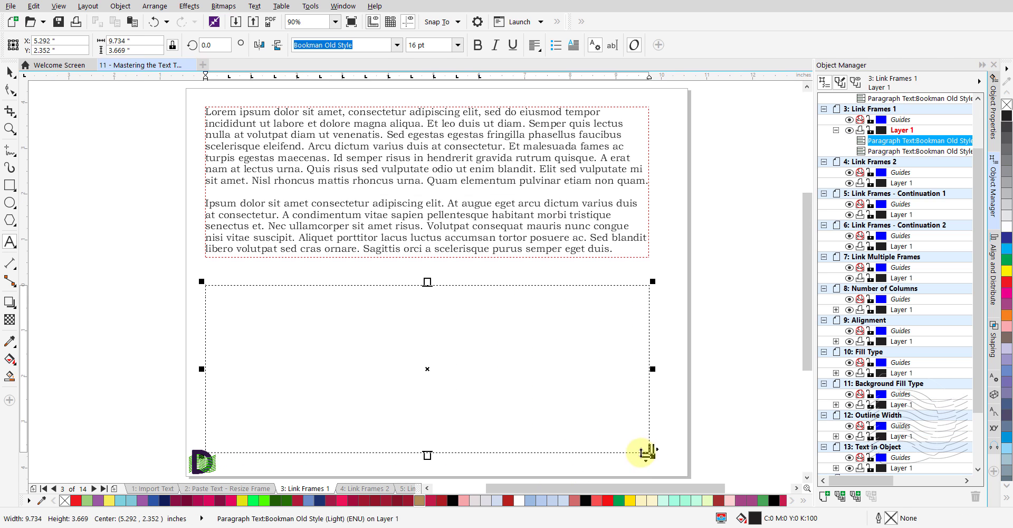
# - Link the upper text frame to the empty frame below so its overflowing text continues there, and select the lower frame
pyautogui.click(459, 233)
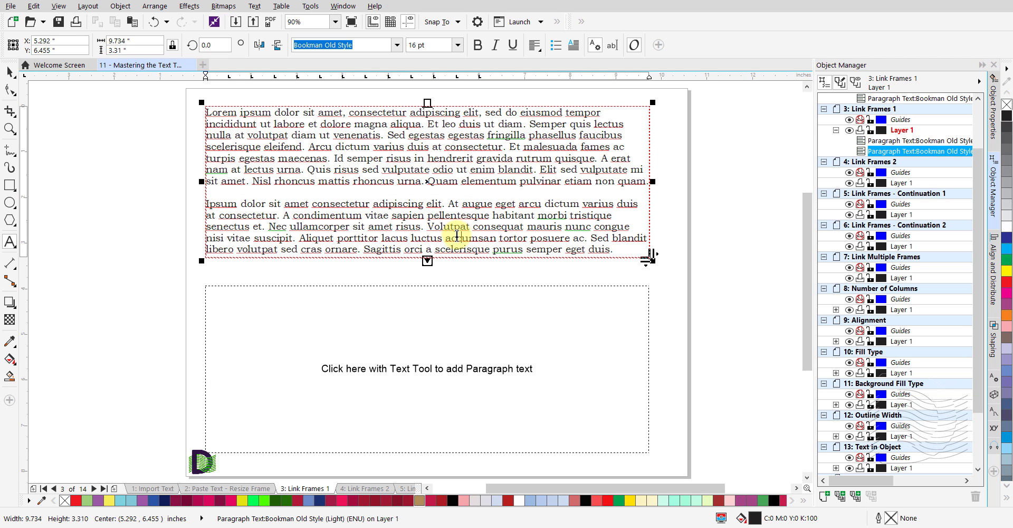
pyautogui.click(428, 261)
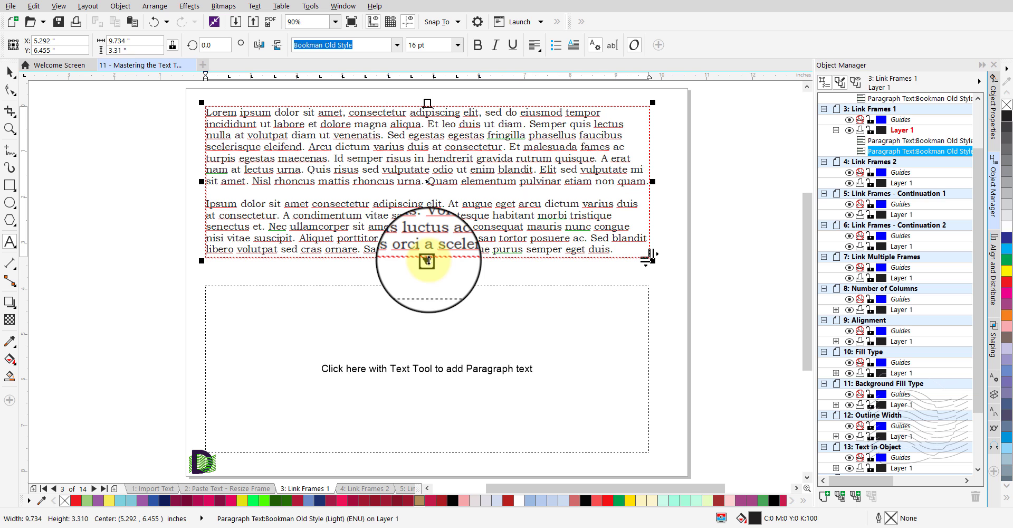
pyautogui.click(427, 261)
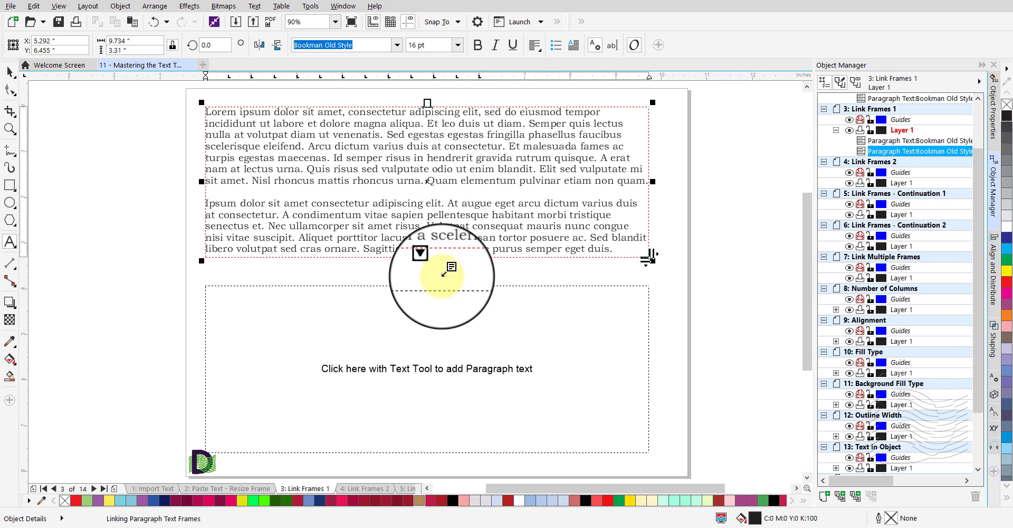
pyautogui.click(409, 324)
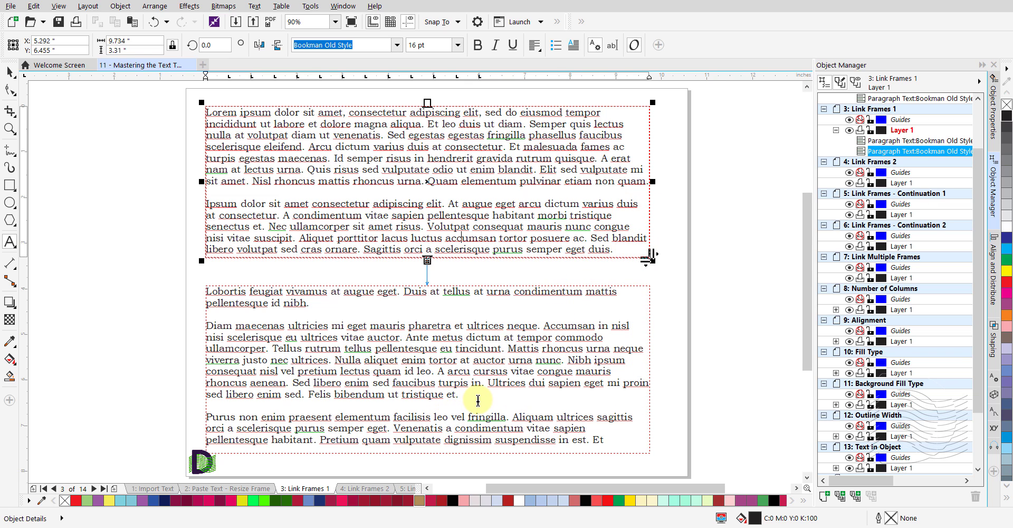
pyautogui.click(445, 373)
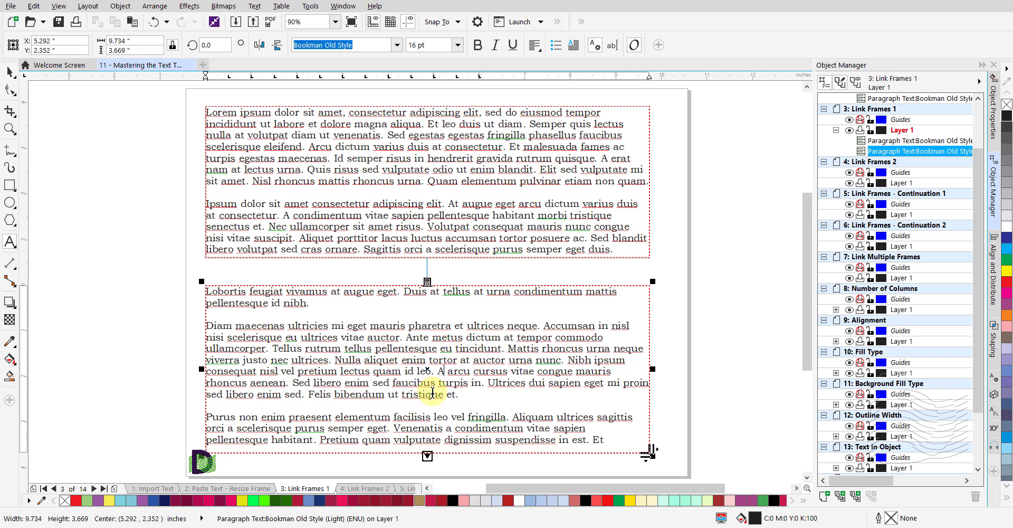
# - On page 4, draw an empty paragraph frame about 9.90 by 7.21 inches and link page 3's lower text frame to it
pyautogui.click(357, 487)
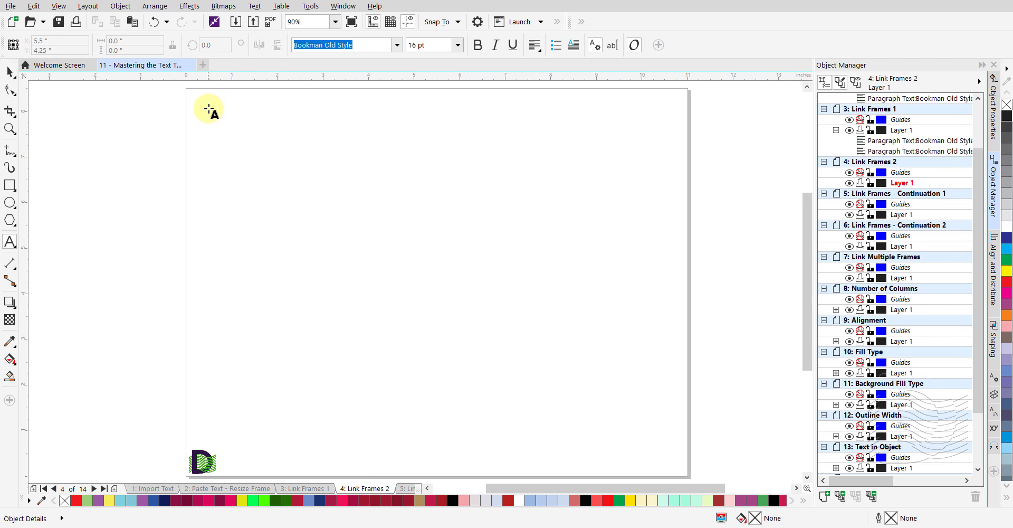
pyautogui.moveTo(209, 107); pyautogui.dragTo(661, 436)
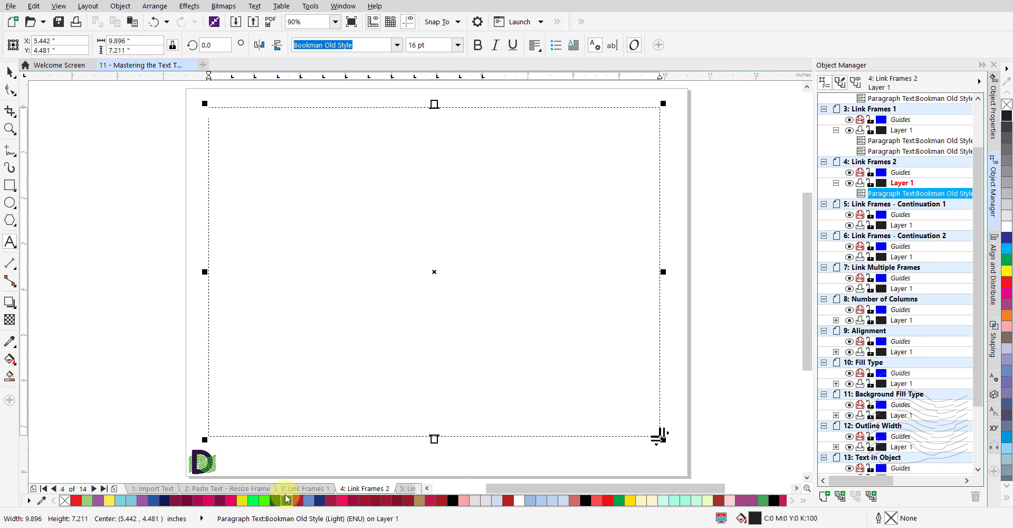
pyautogui.click(294, 488)
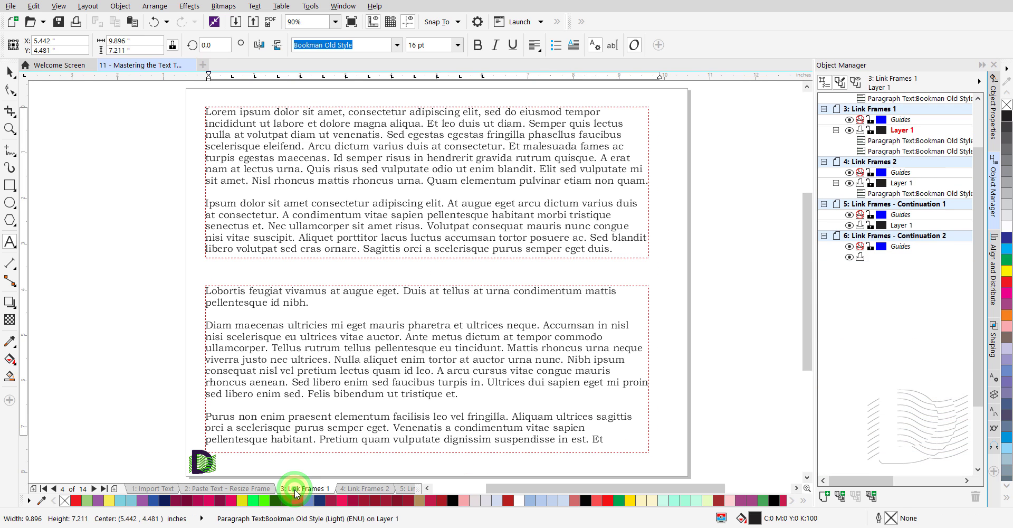
pyautogui.click(381, 371)
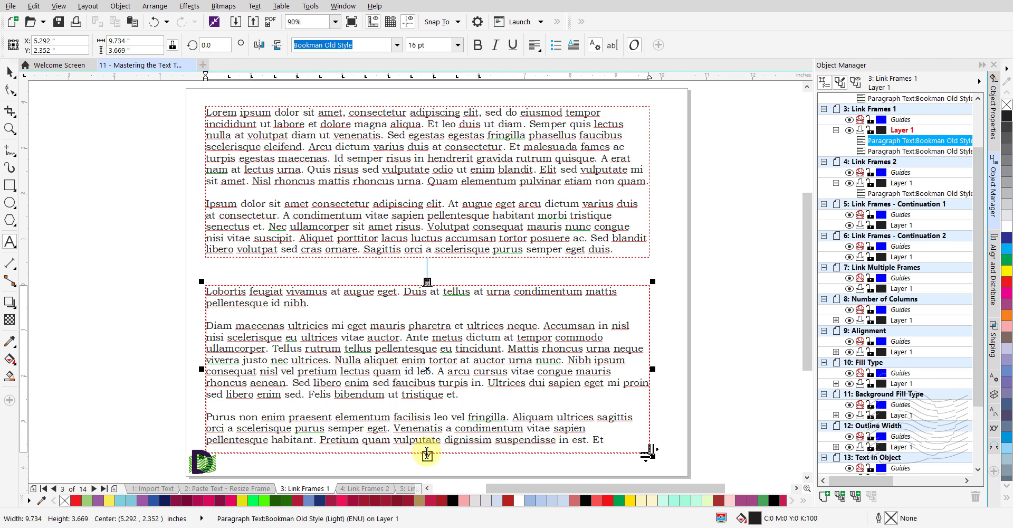
pyautogui.click(427, 454)
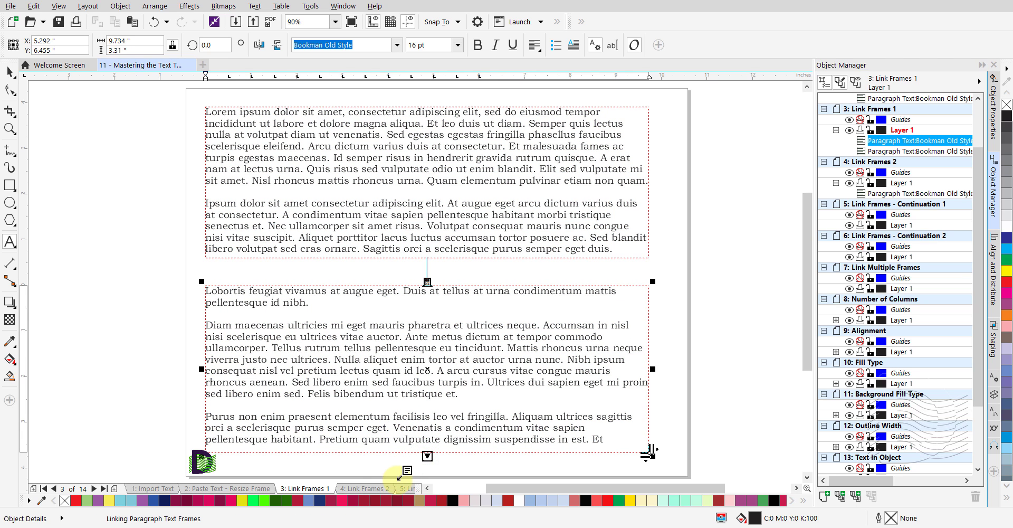
pyautogui.click(366, 489)
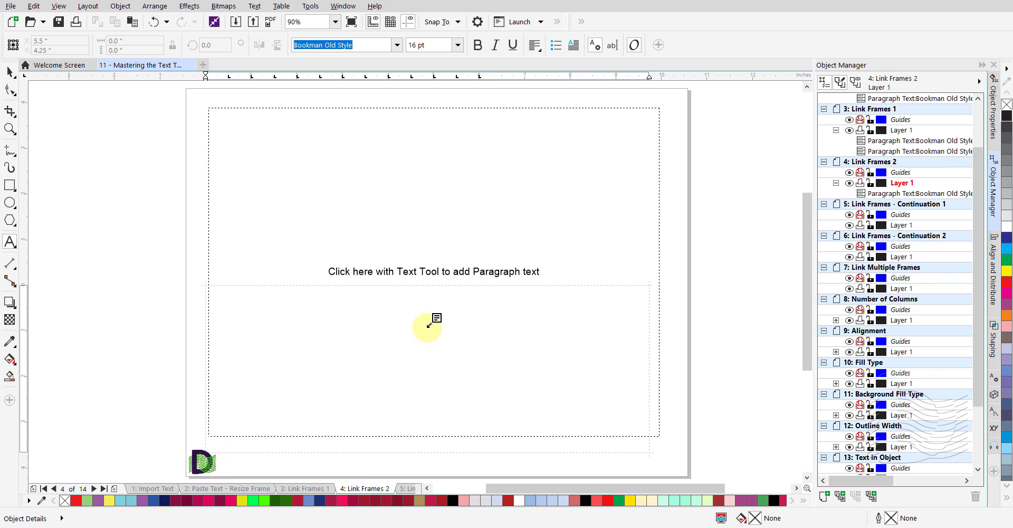
pyautogui.click(389, 217)
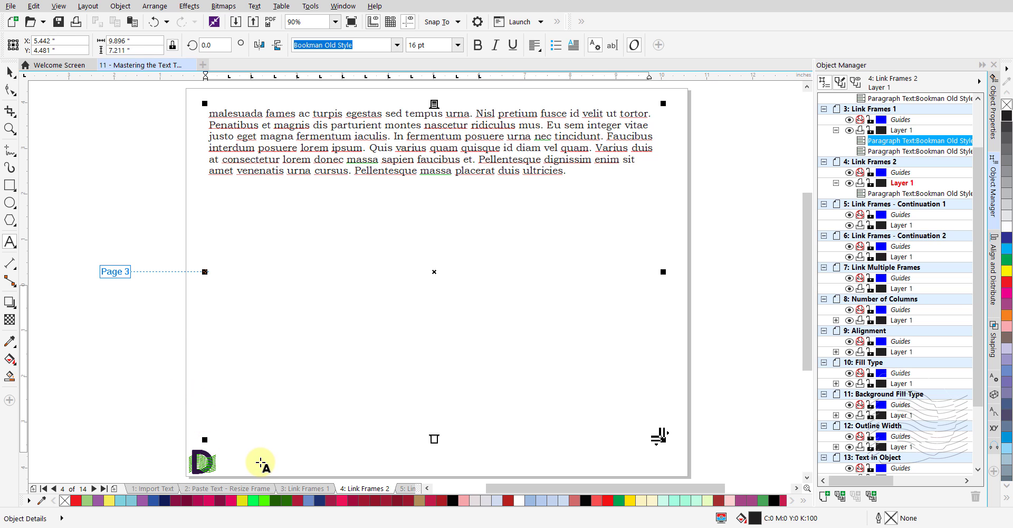
pyautogui.click(122, 433)
pyautogui.hotkey('ctrl', 'space')
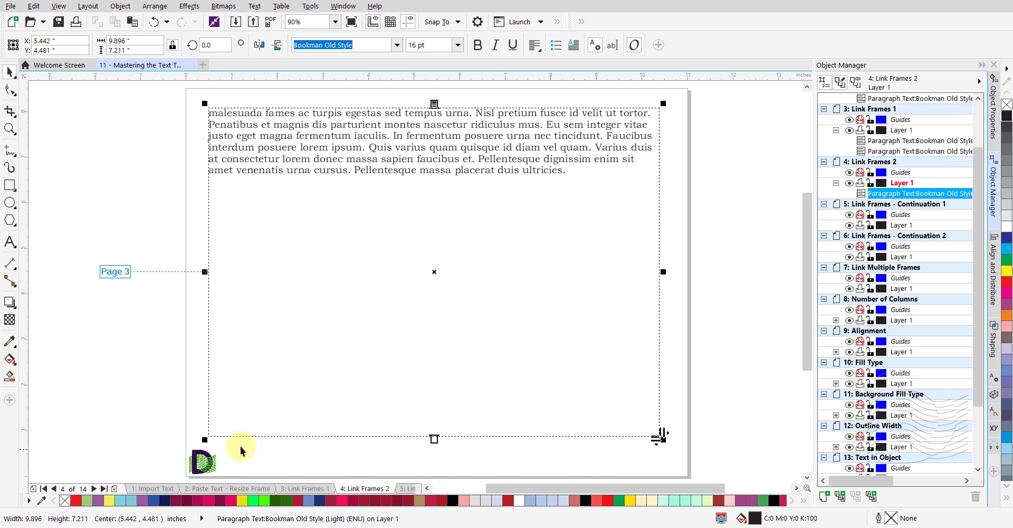
# - Examine the link indicators between the text frames on pages 3 and 4 by selecting the linked frames on each page
pyautogui.click(305, 488)
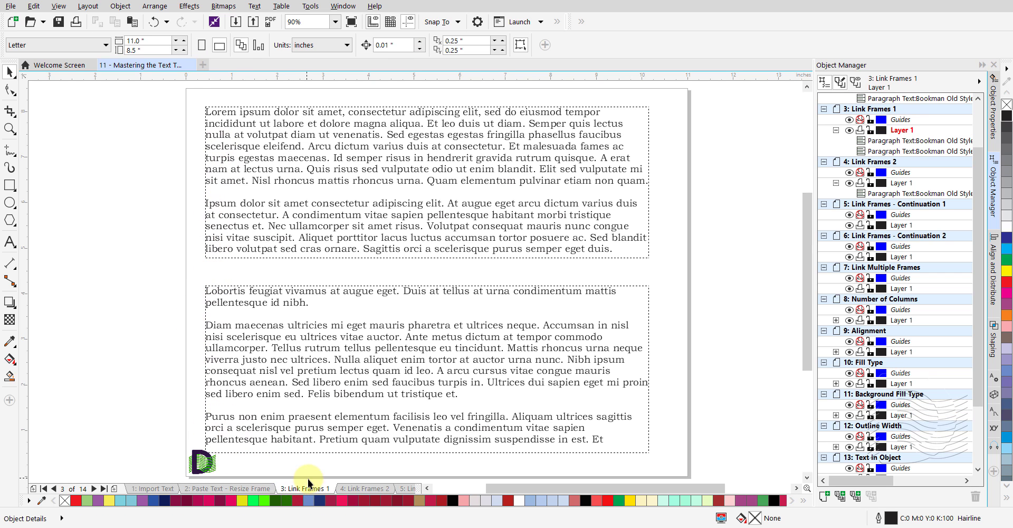
pyautogui.click(372, 488)
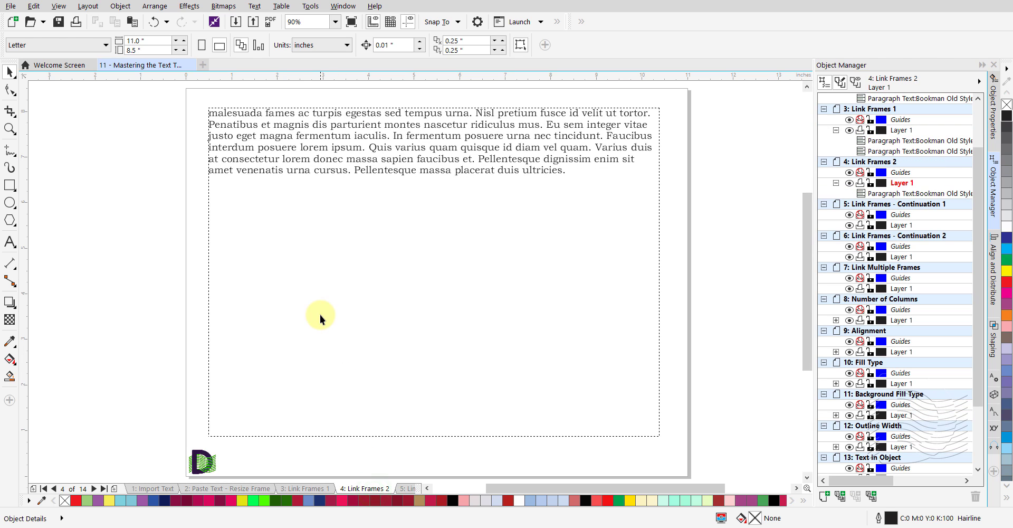
pyautogui.click(320, 315)
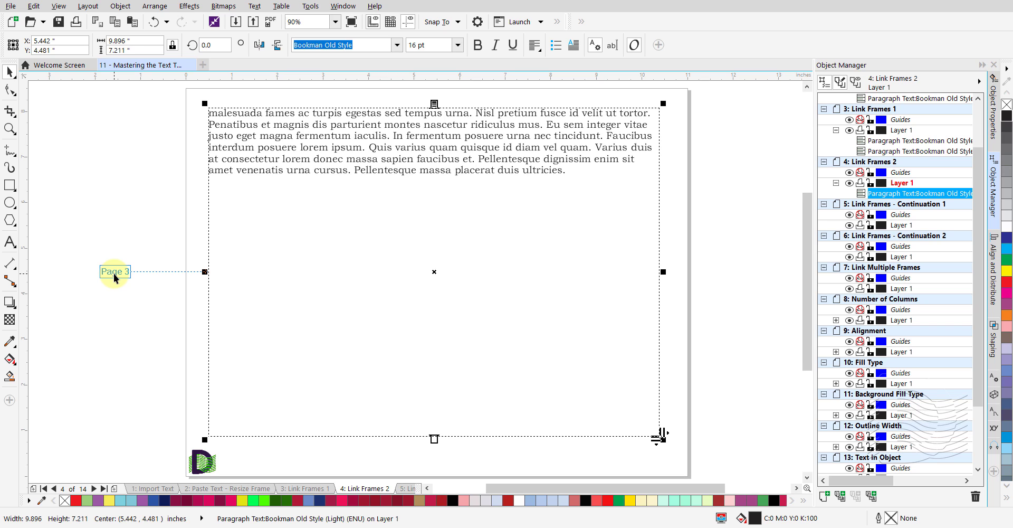
pyautogui.click(305, 488)
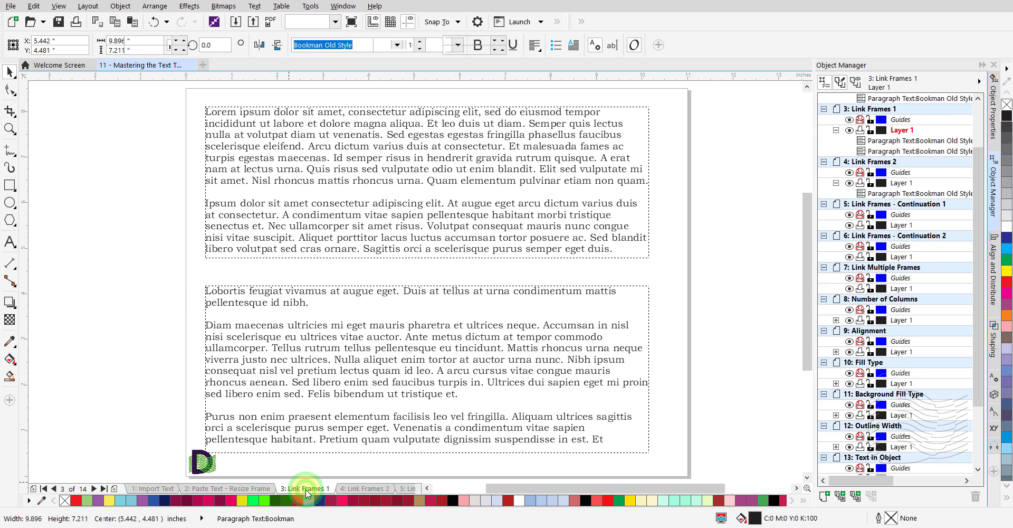
pyautogui.click(397, 328)
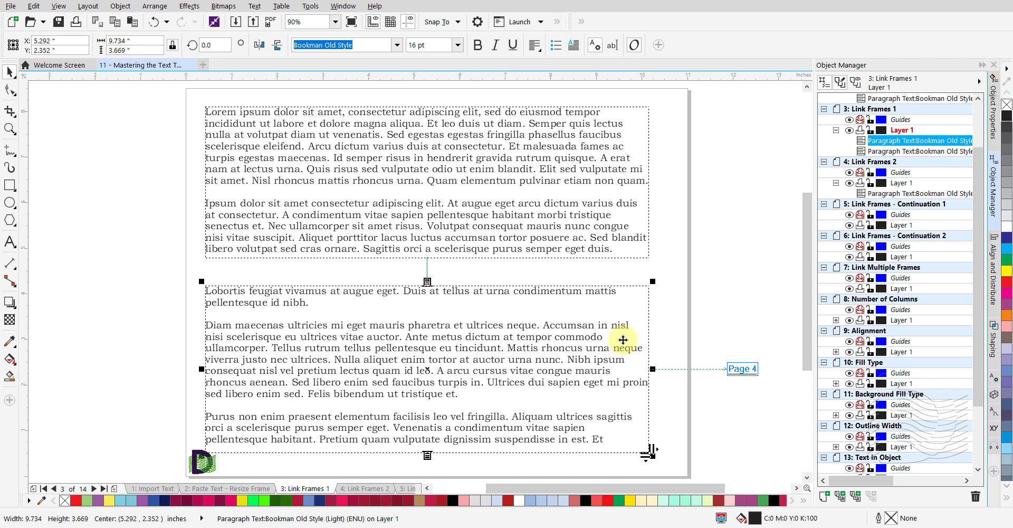
pyautogui.click(495, 226)
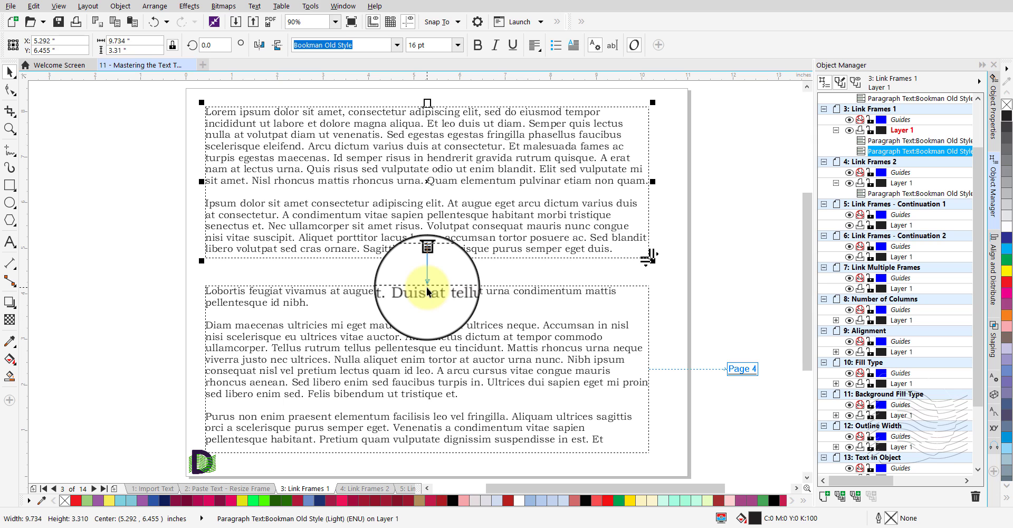
pyautogui.click(672, 299)
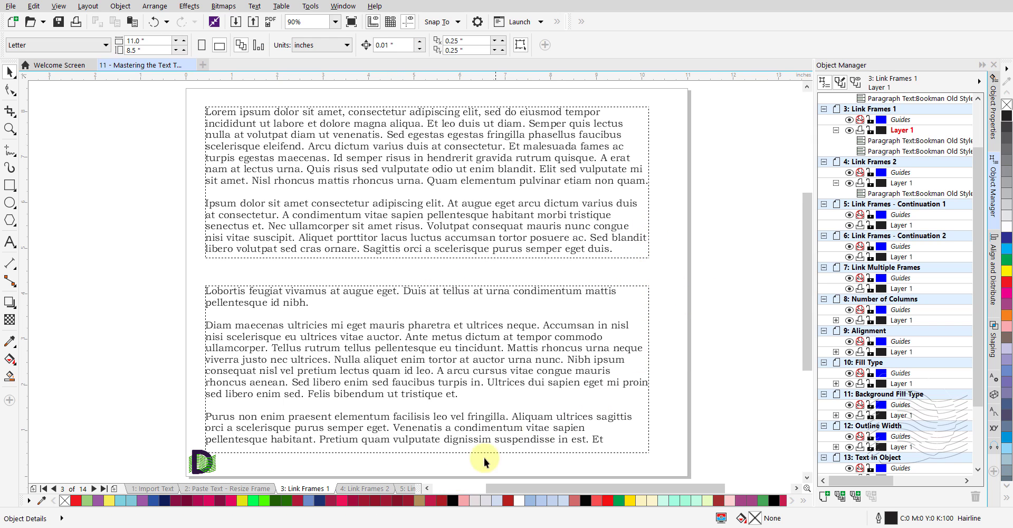
pyautogui.click(370, 488)
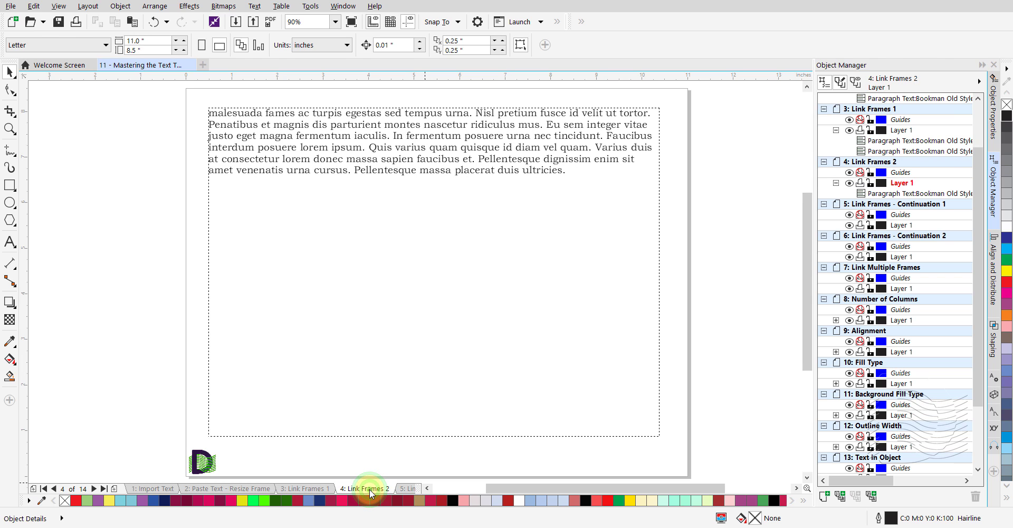
# - Go to page 5, "Link Frames - Continuation 1", and switch to the browser to generate 5 paragraphs of placeholder text on loremipsum.io
pyautogui.click(407, 488)
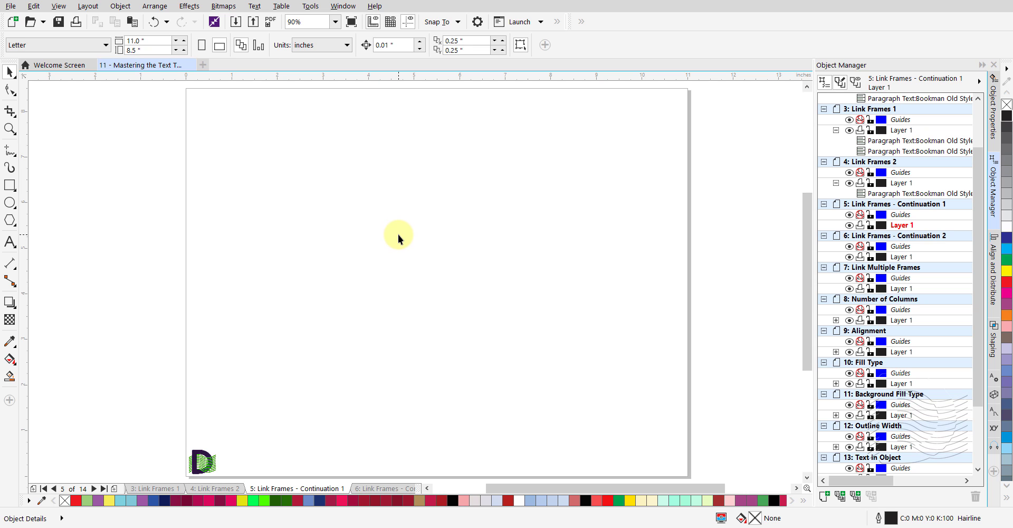
pyautogui.click(469, 527)
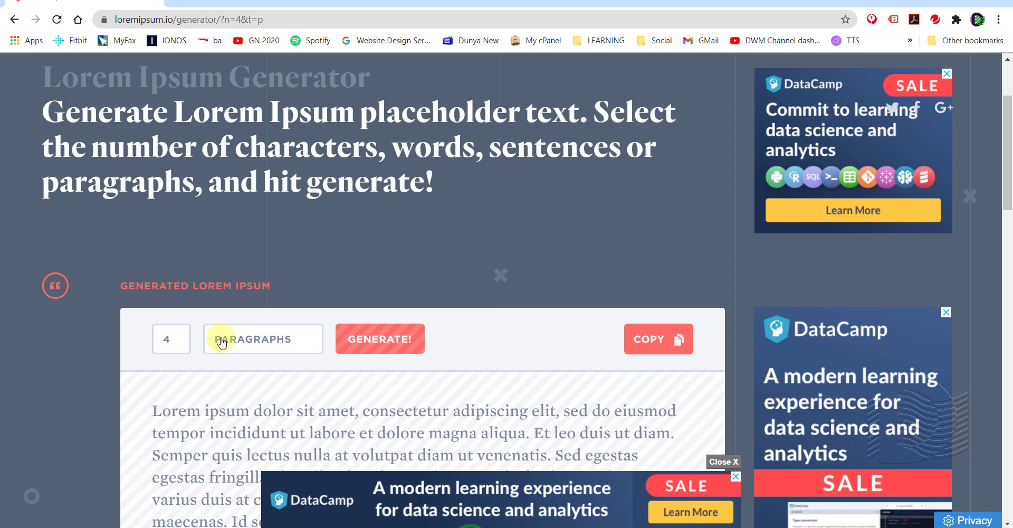
pyautogui.moveTo(172, 340); pyautogui.dragTo(126, 338)
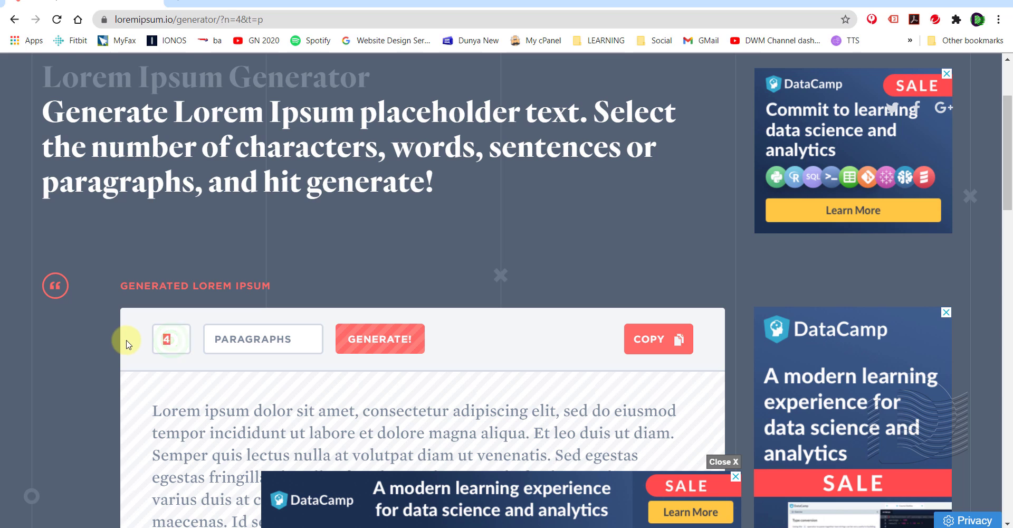
pyautogui.write('5')
pyautogui.click(383, 346)
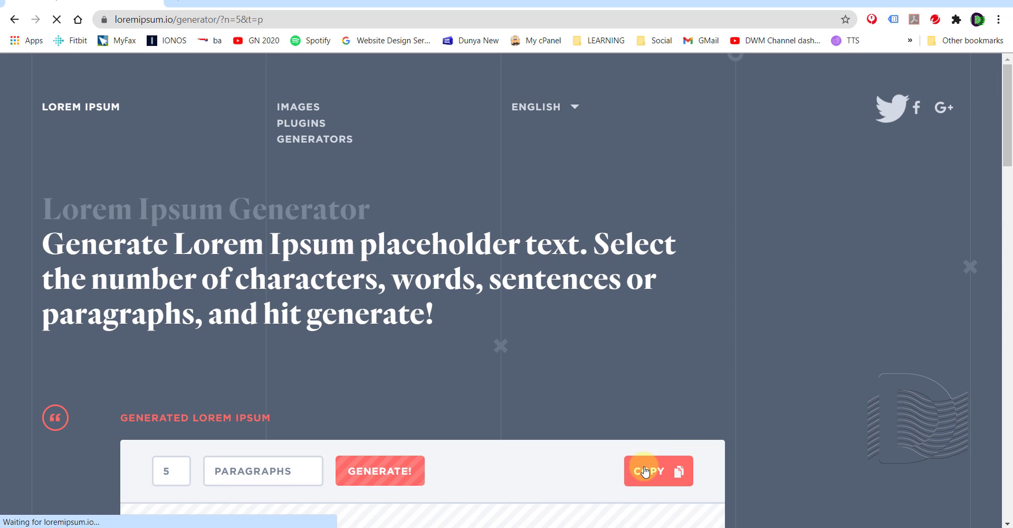
# - Copy the generated text, switch back to CorelDRAW and place it in a paragraph frame about 10.0 by 6.96 inches on page 5
pyautogui.click(643, 467)
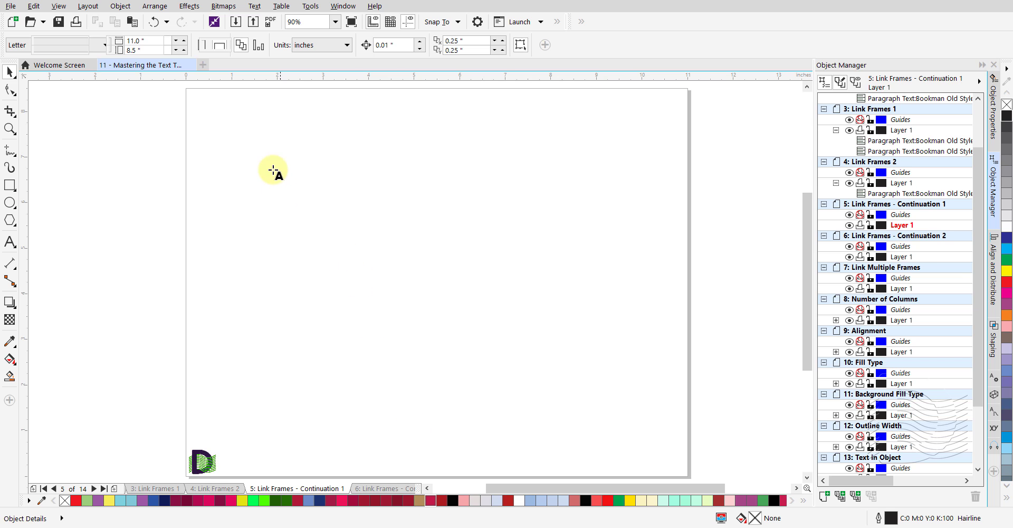
pyautogui.press('F8')
pyautogui.moveTo(205, 105); pyautogui.dragTo(661, 421)
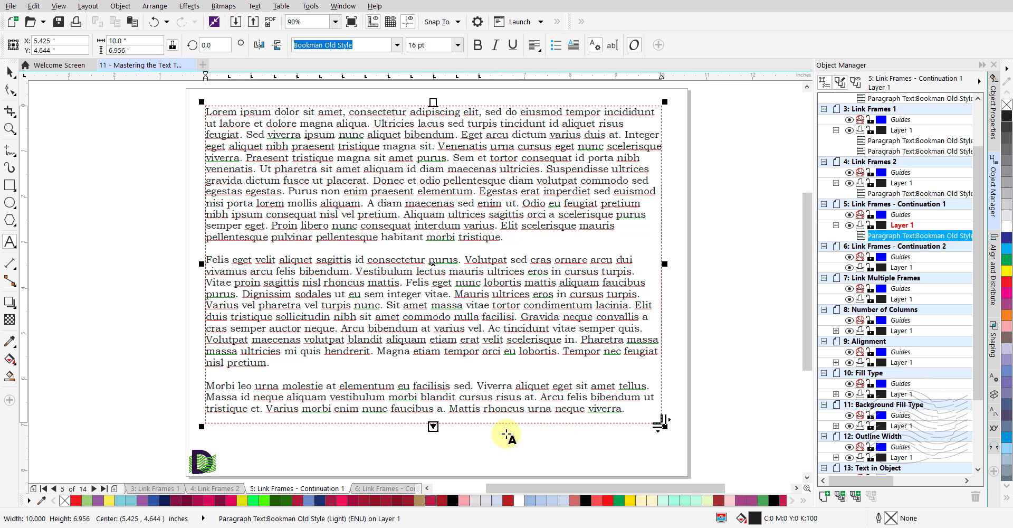
# - Continue the overflowing text of page 5's frame in a new linked frame on page 6, "Link Frames - Continuation 2", and deselect it
pyautogui.click(432, 426)
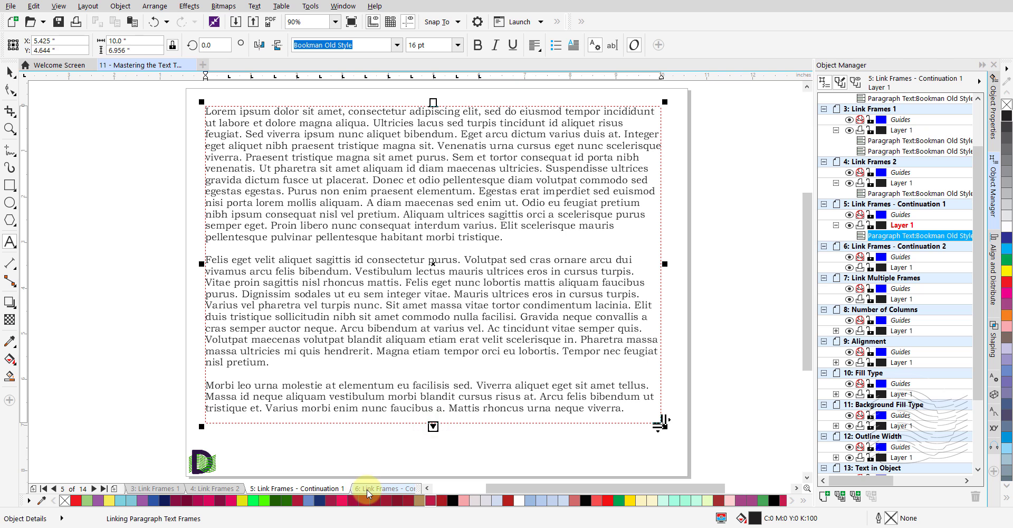
pyautogui.click(366, 488)
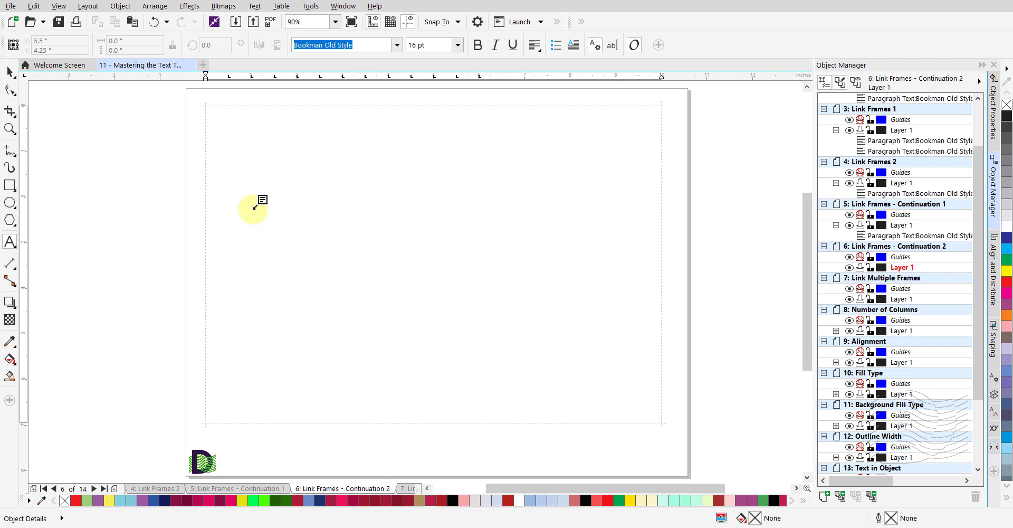
pyautogui.click(224, 195)
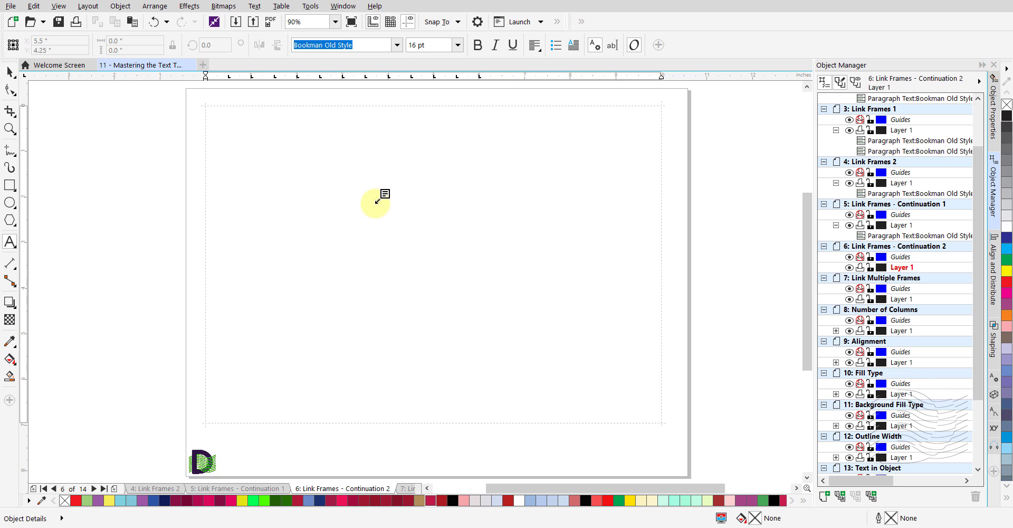
pyautogui.click(376, 202)
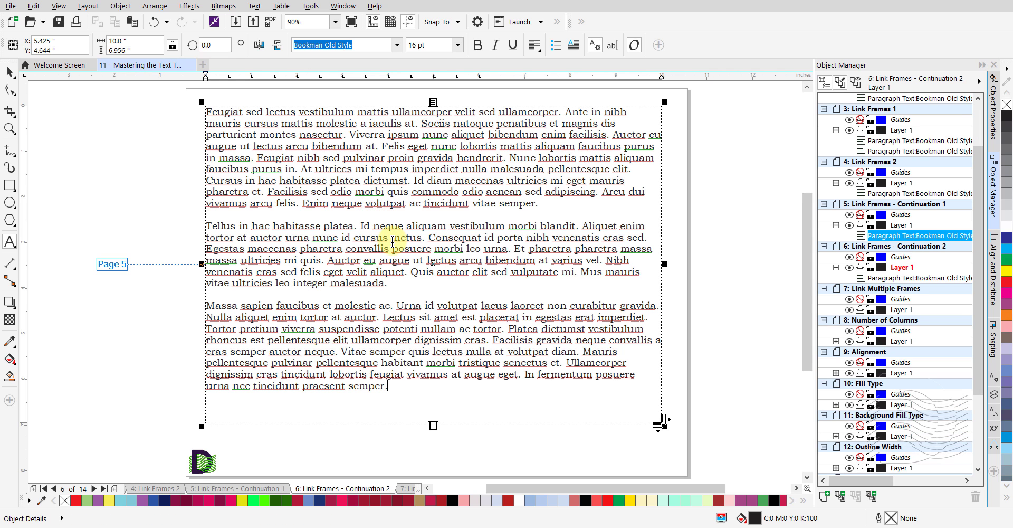
pyautogui.hotkey('ctrl', 'space')
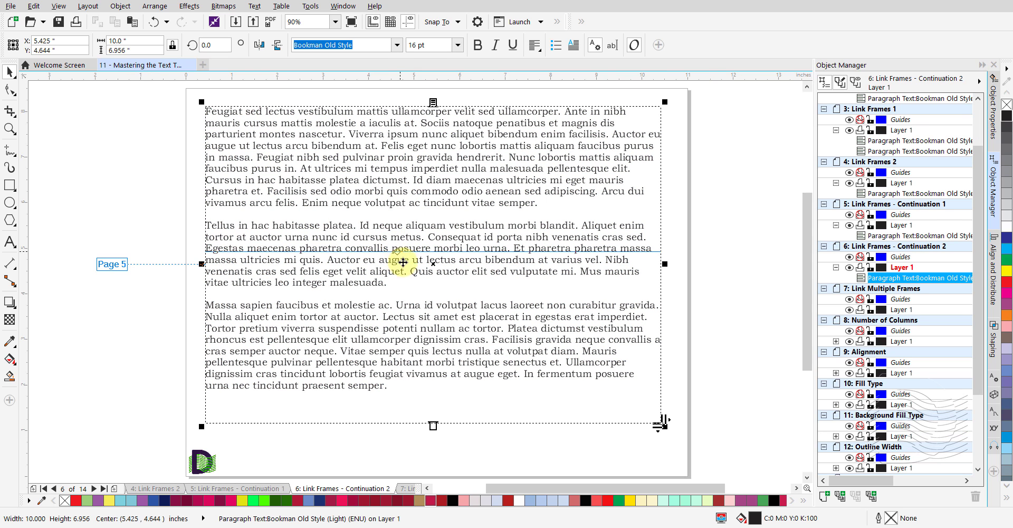
pyautogui.click(676, 341)
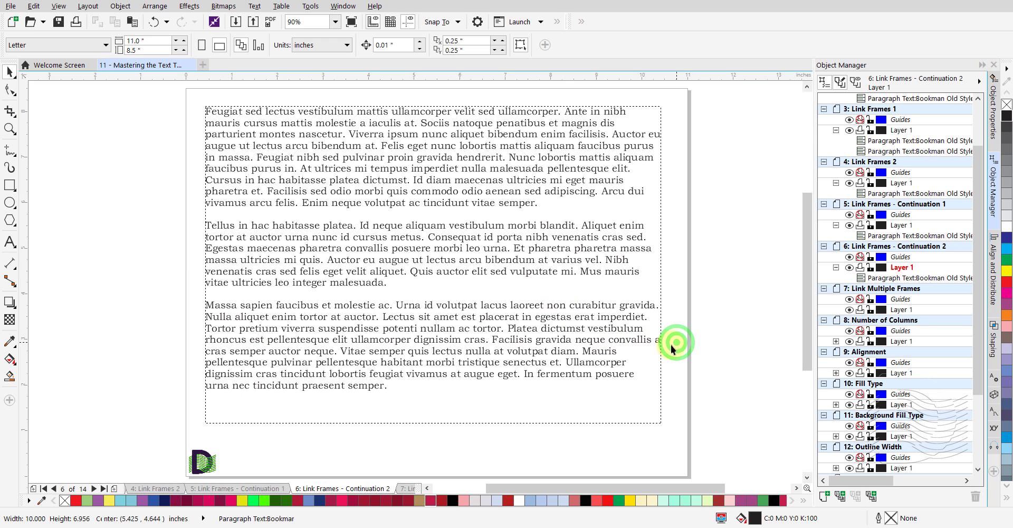
# - On page 7, "Link Multiple Frames", draw an empty paragraph text frame about 9.98 by 6.23 inches
pyautogui.click(404, 487)
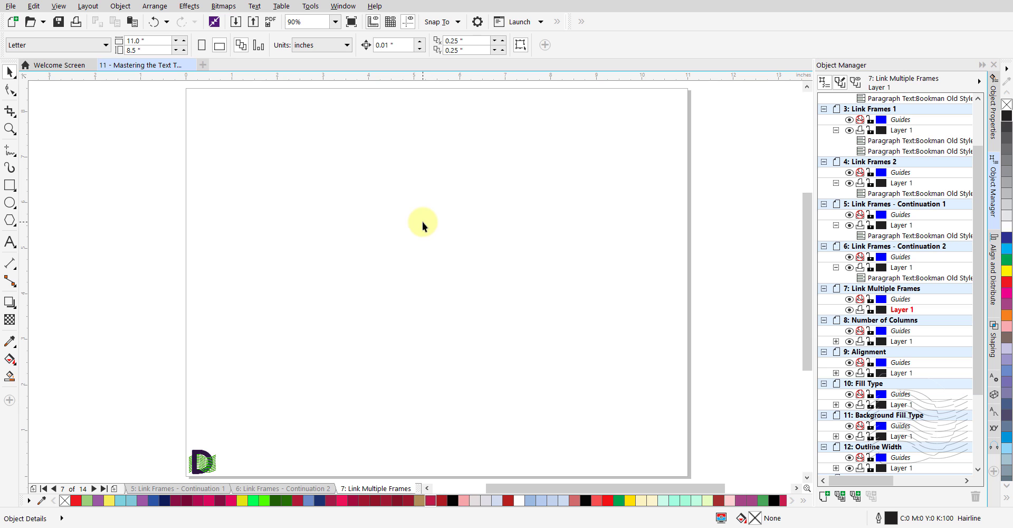
pyautogui.press('F8')
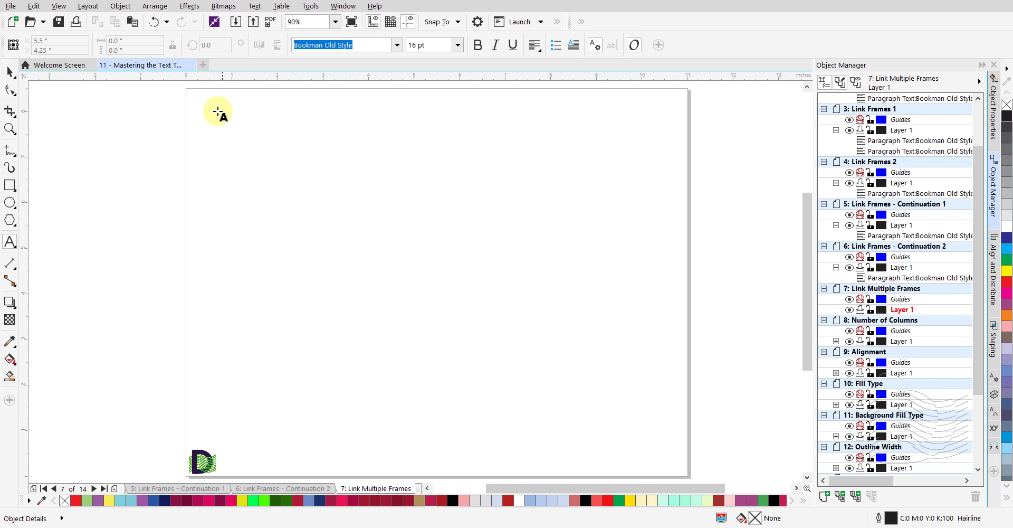
pyautogui.click(207, 108)
pyautogui.moveTo(207, 108); pyautogui.dragTo(663, 392)
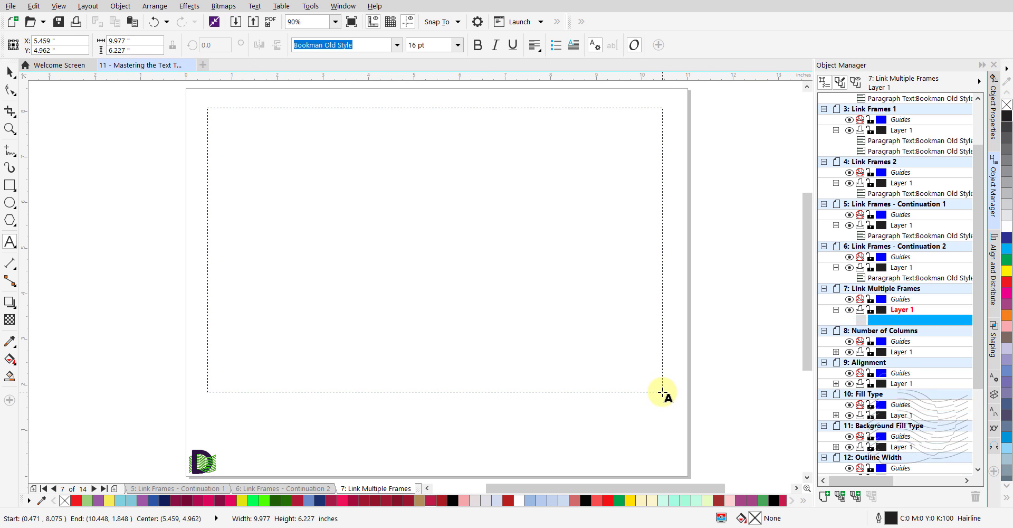
# - Fill the empty paragraph frame on page 7 with CorelDRAW's built-in placeholder text
pyautogui.click(252, 7)
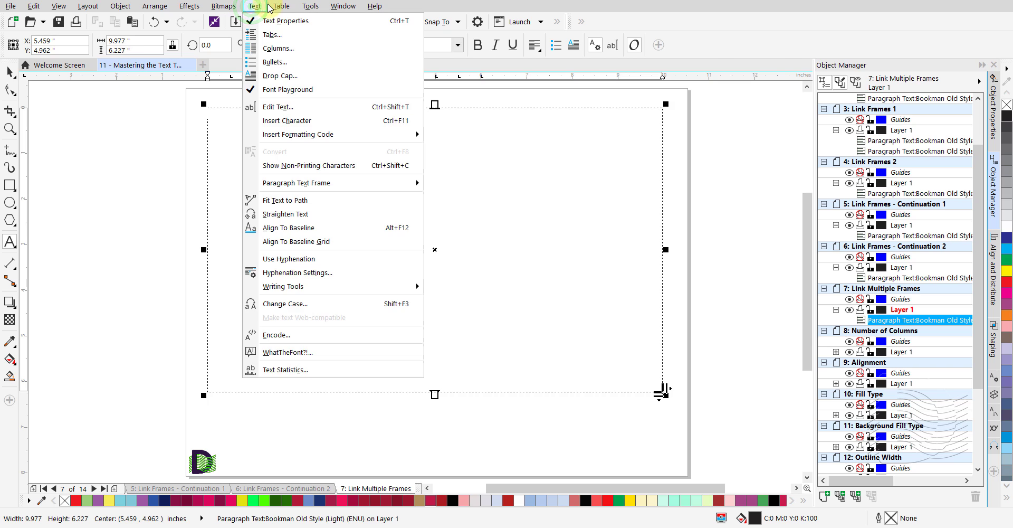
pyautogui.moveTo(294, 6)
pyautogui.moveTo(253, 6)
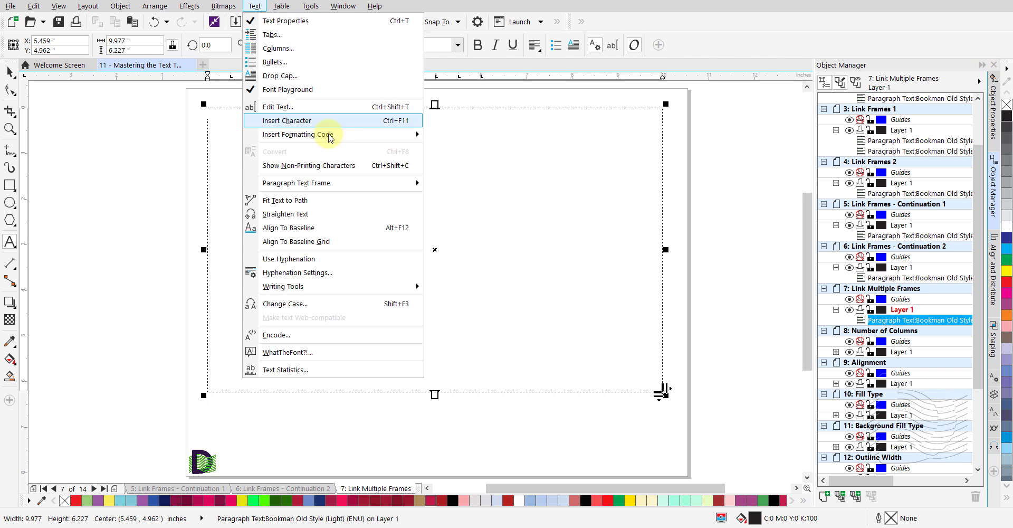
pyautogui.moveTo(362, 191)
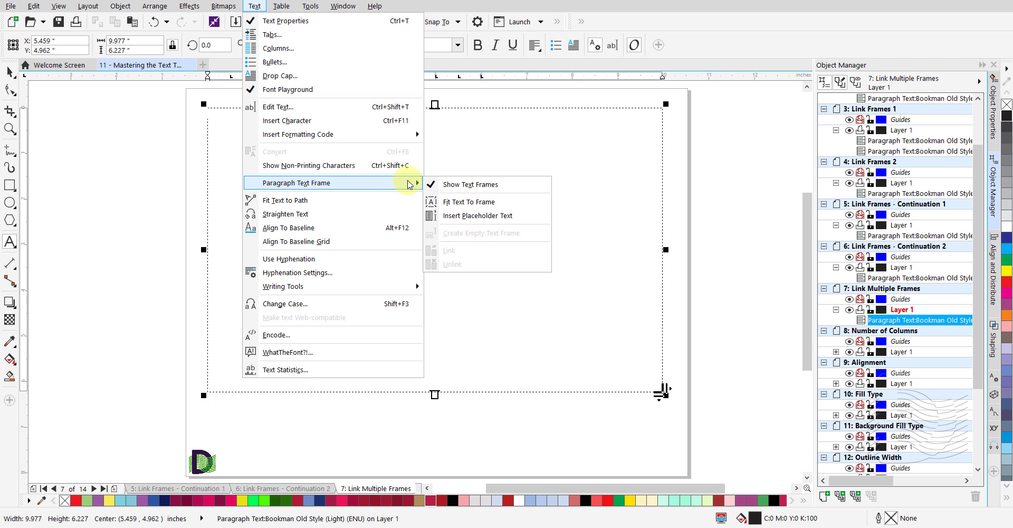
pyautogui.click(511, 216)
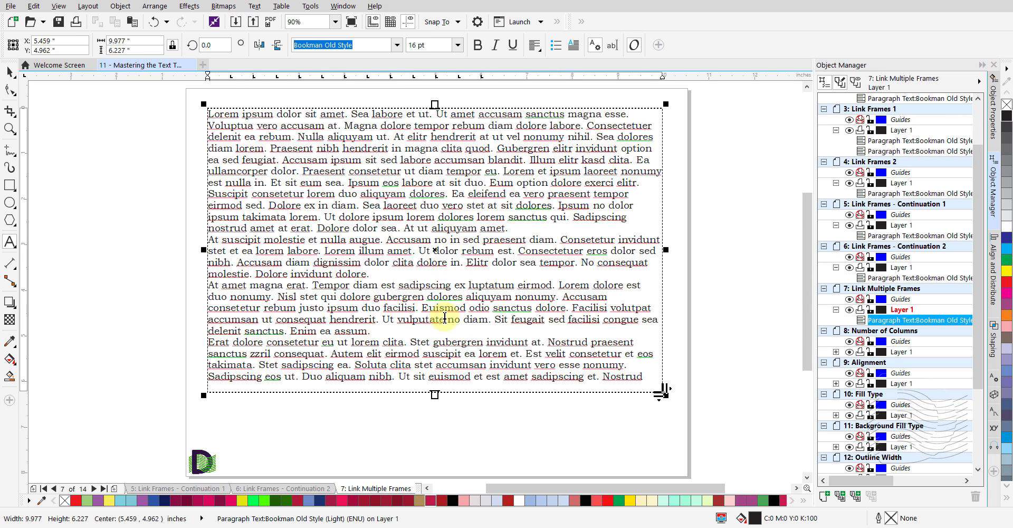
# - Shorten page 7's text frame to about 1.73 inches high and draw three empty paragraph frames below it, each about 10 by 1.7–1.8 inches
pyautogui.moveTo(435, 396); pyautogui.dragTo(478, 195)
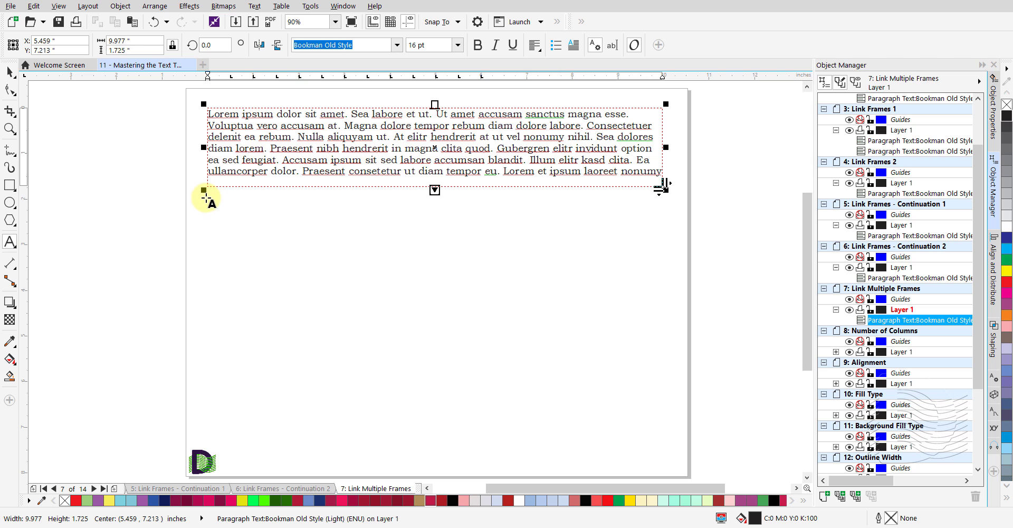
pyautogui.moveTo(204, 198); pyautogui.dragTo(661, 274)
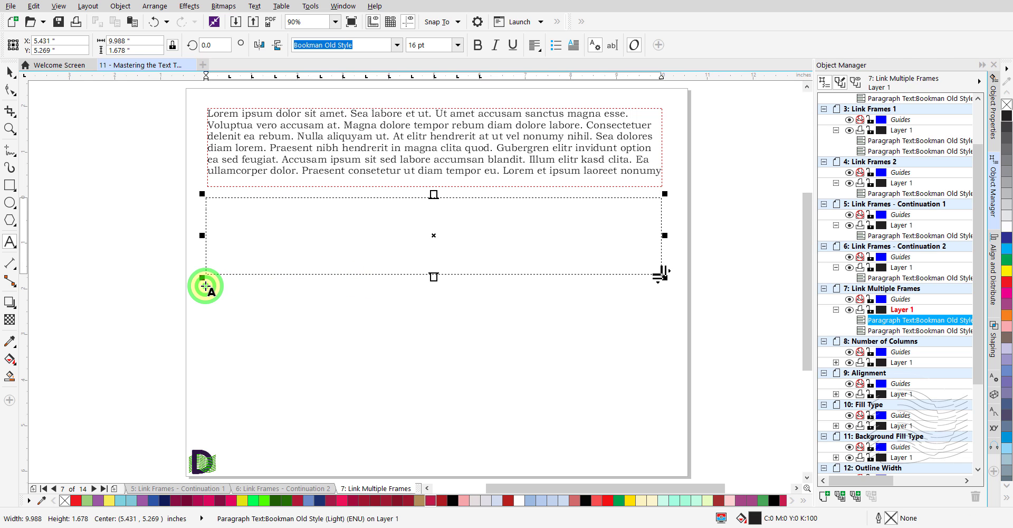
pyautogui.moveTo(205, 285); pyautogui.dragTo(657, 363)
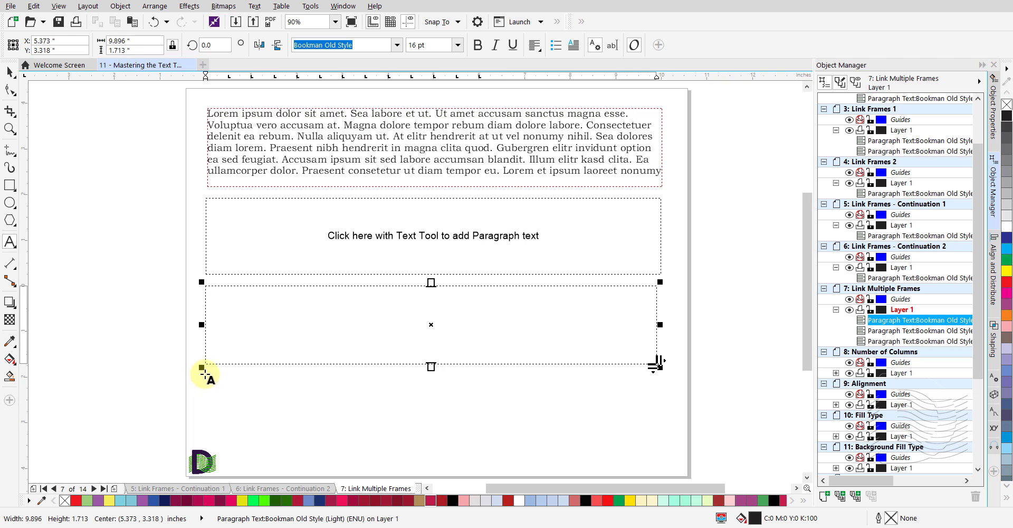
pyautogui.moveTo(206, 373); pyautogui.dragTo(662, 458)
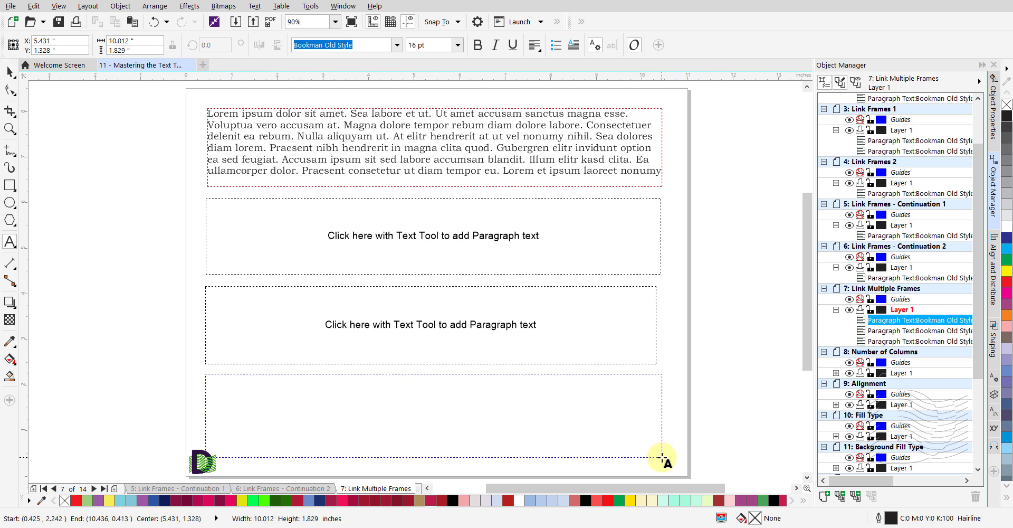
# - Select all four paragraph frames on page 7, from the lowest to the uppermost, and link them so the overflowing text flows through them
pyautogui.hotkey('ctrl', 'space')
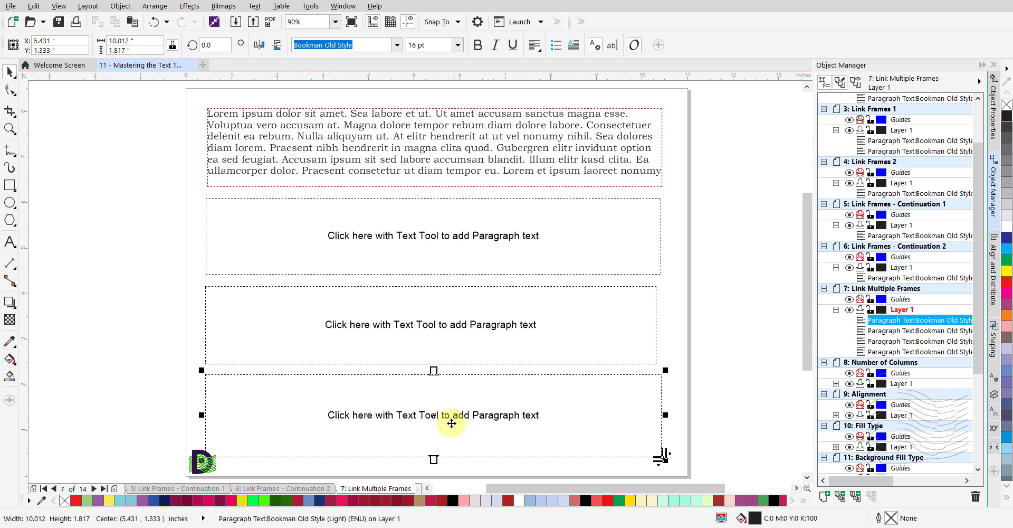
pyautogui.keyDown('shift'); pyautogui.click(391, 335); pyautogui.keyUp('shift')
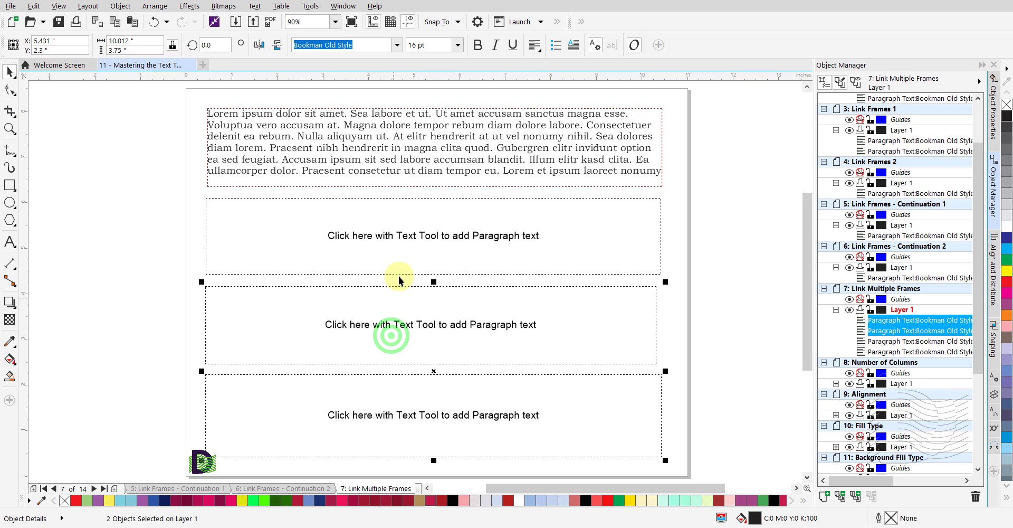
pyautogui.keyDown('shift'); pyautogui.click(414, 243); pyautogui.keyUp('shift')
pyautogui.keyDown('shift'); pyautogui.click(450, 152); pyautogui.keyUp('shift')
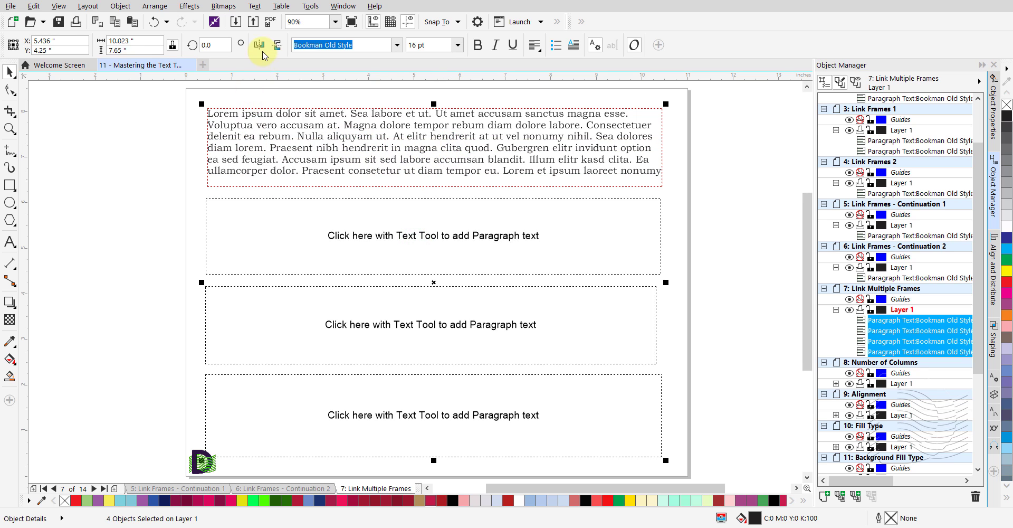
pyautogui.click(255, 6)
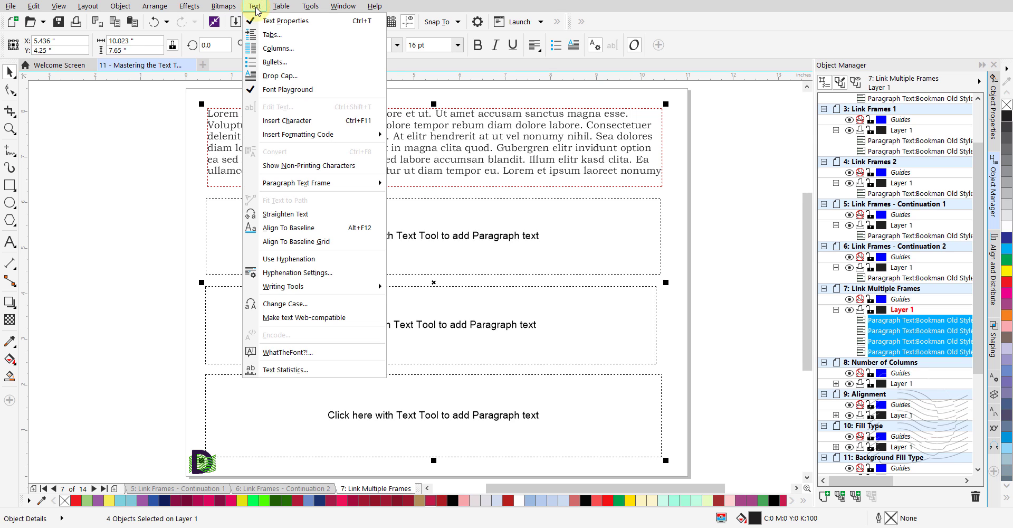
pyautogui.moveTo(347, 188)
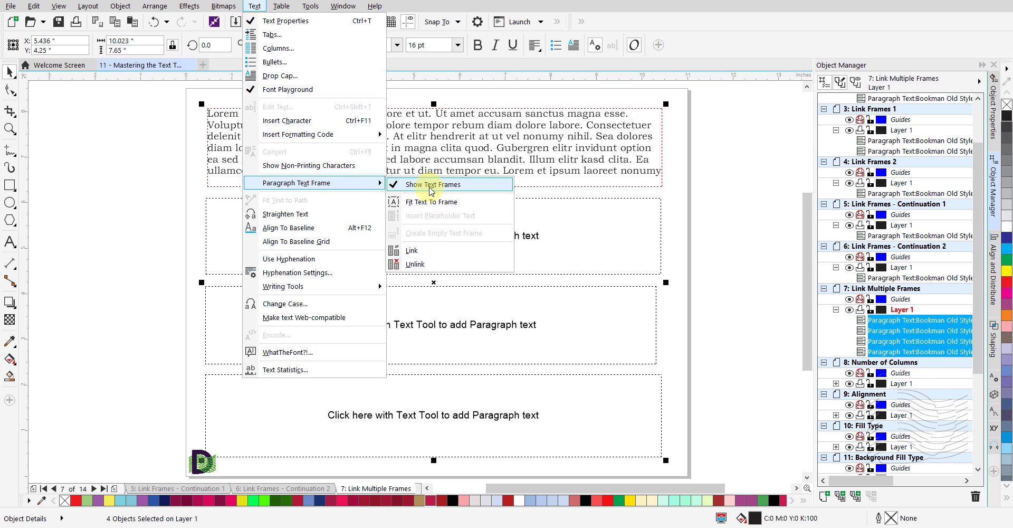
pyautogui.click(424, 255)
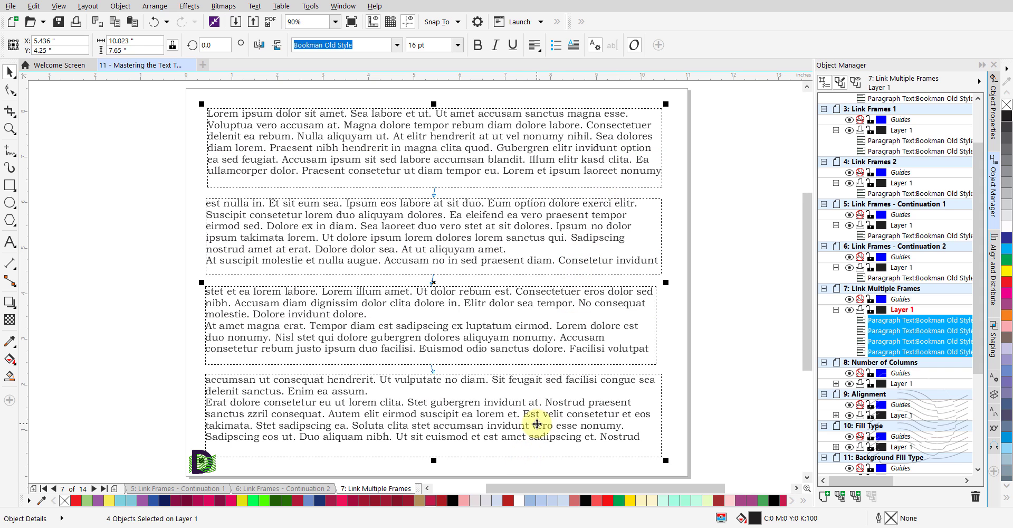
# - On page 8, "Number of Columns", open the upper frame's column settings, keep equal column width on and choose to maintain the current frame width
pyautogui.click(93, 488)
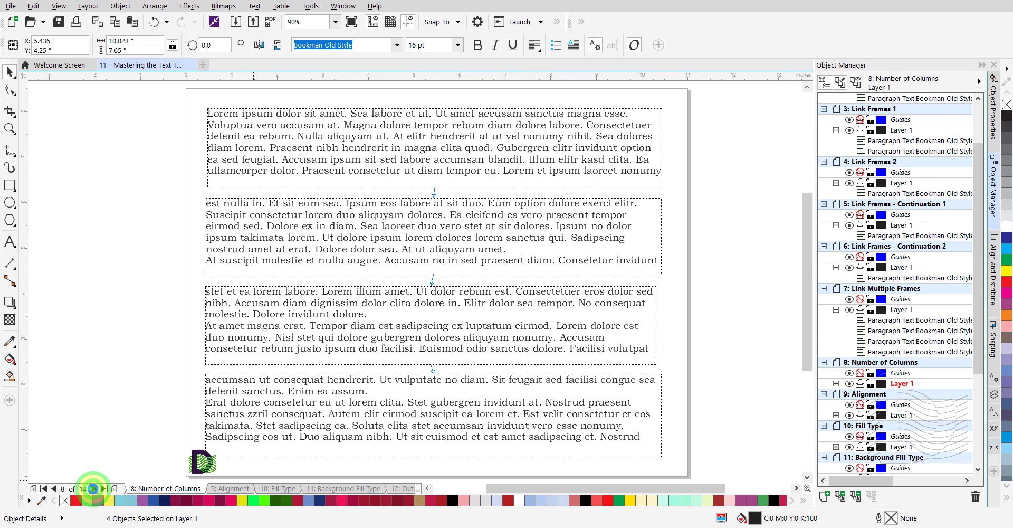
pyautogui.press('F8')
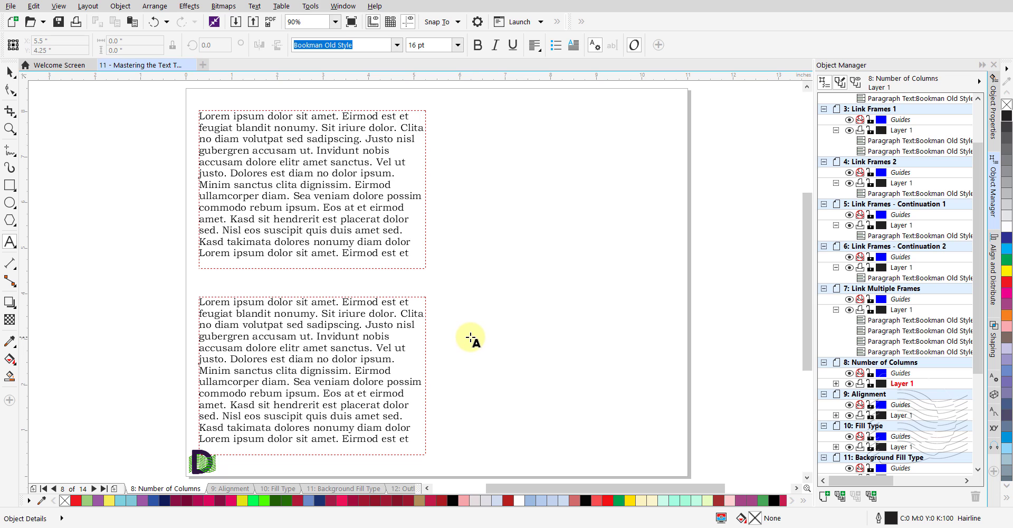
pyautogui.press('space')
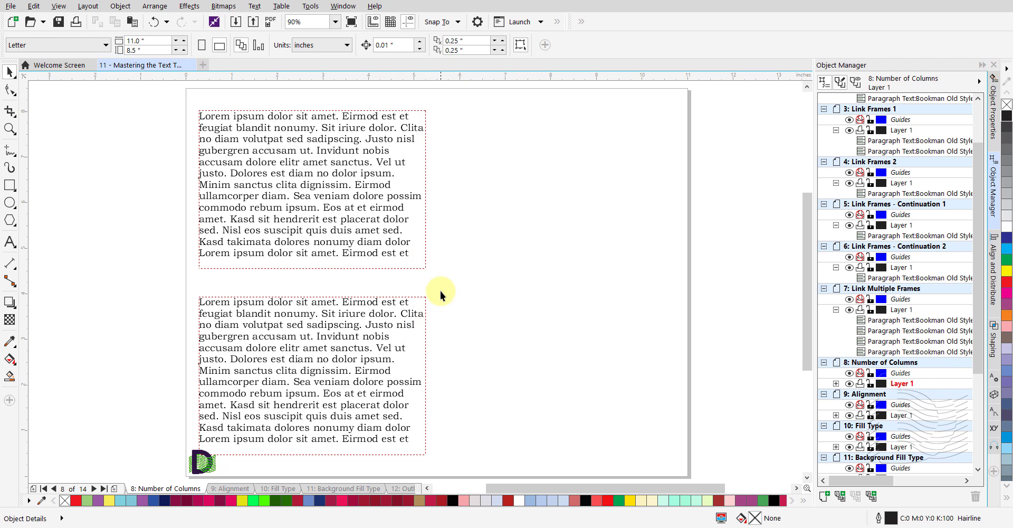
pyautogui.click(301, 213)
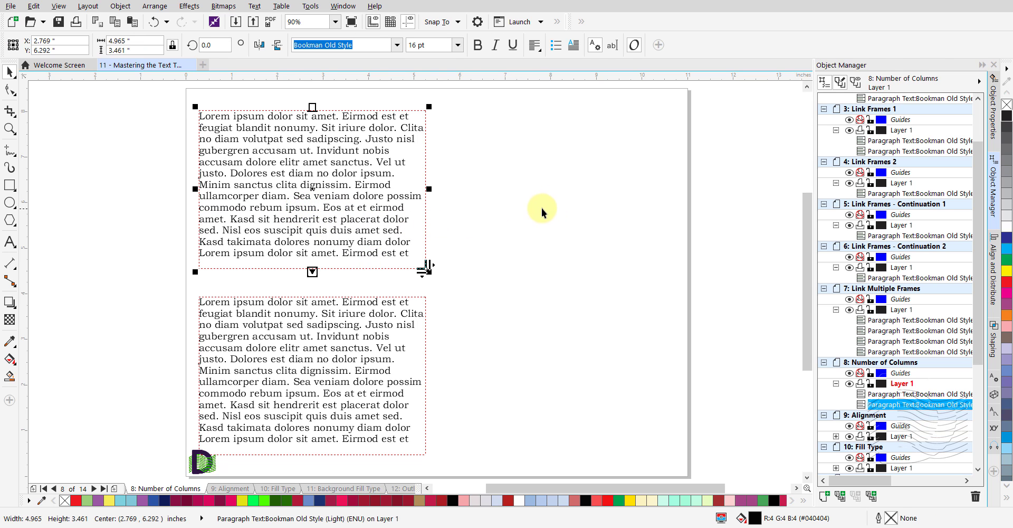
pyautogui.click(993, 125)
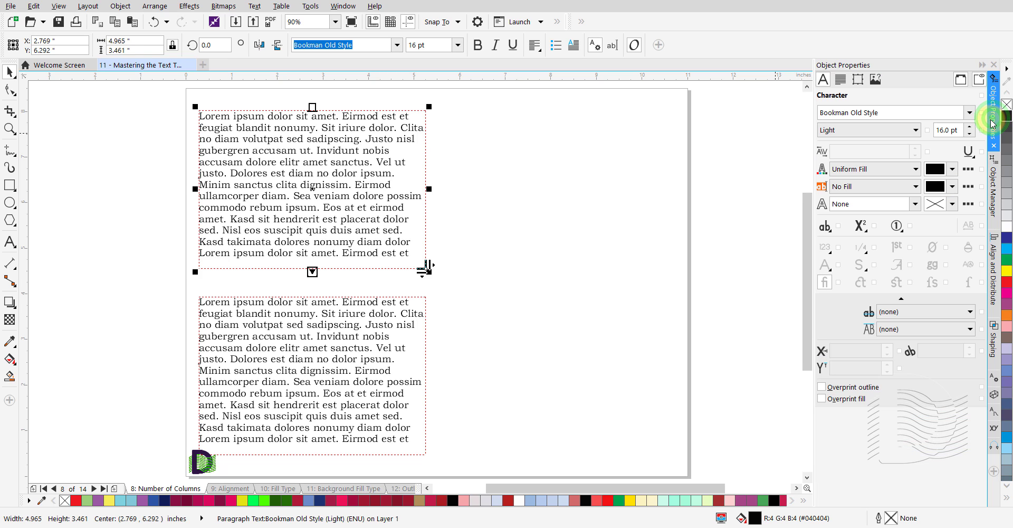
pyautogui.click(857, 80)
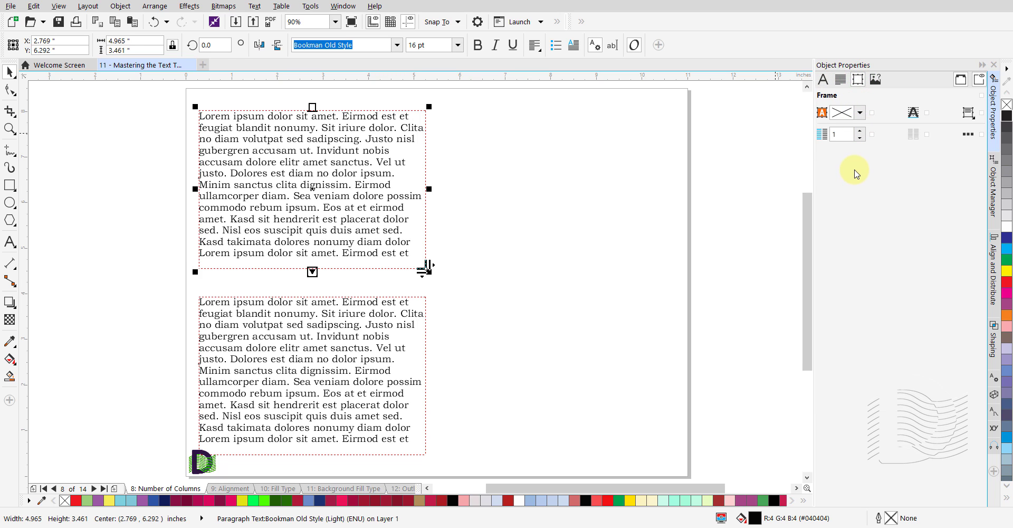
pyautogui.click(968, 135)
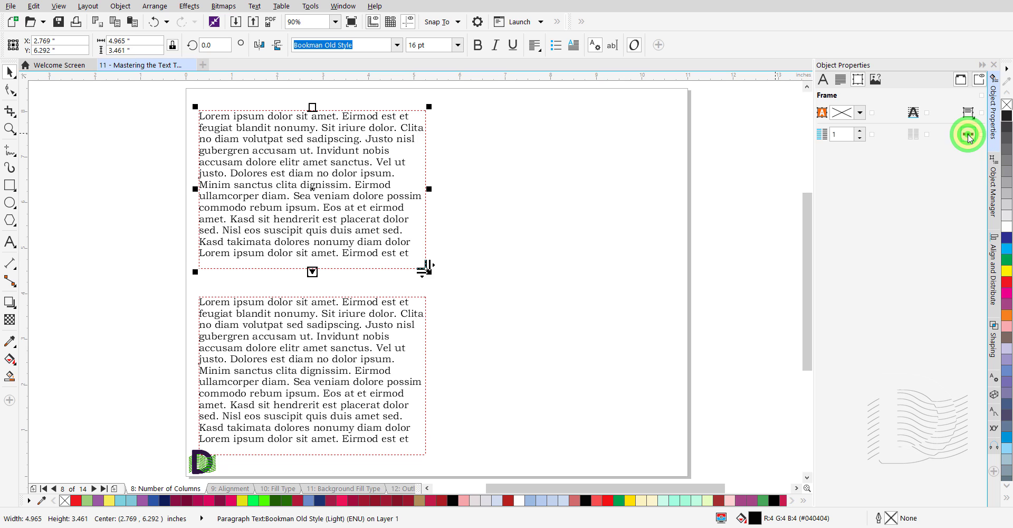
pyautogui.moveTo(446, 145); pyautogui.dragTo(561, 23)
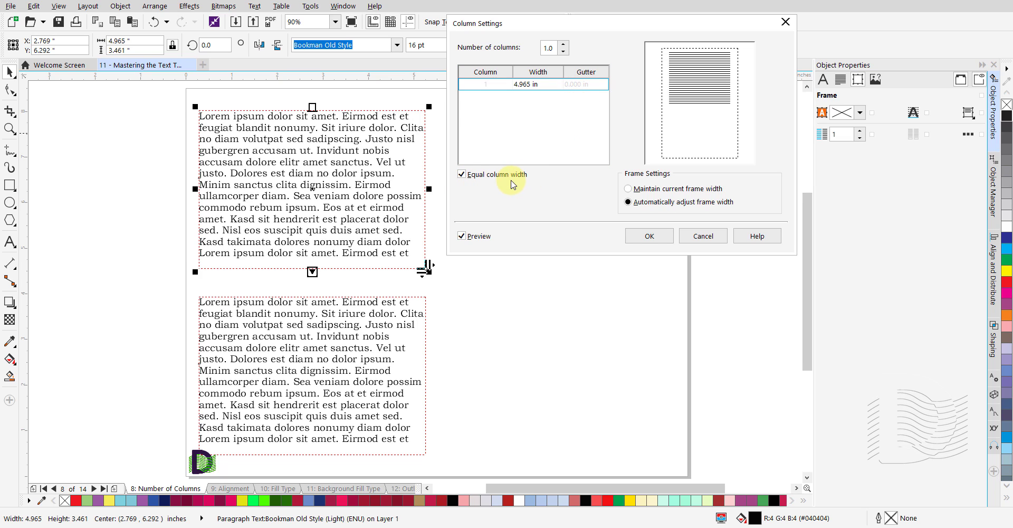
pyautogui.click(461, 175)
pyautogui.click(464, 176)
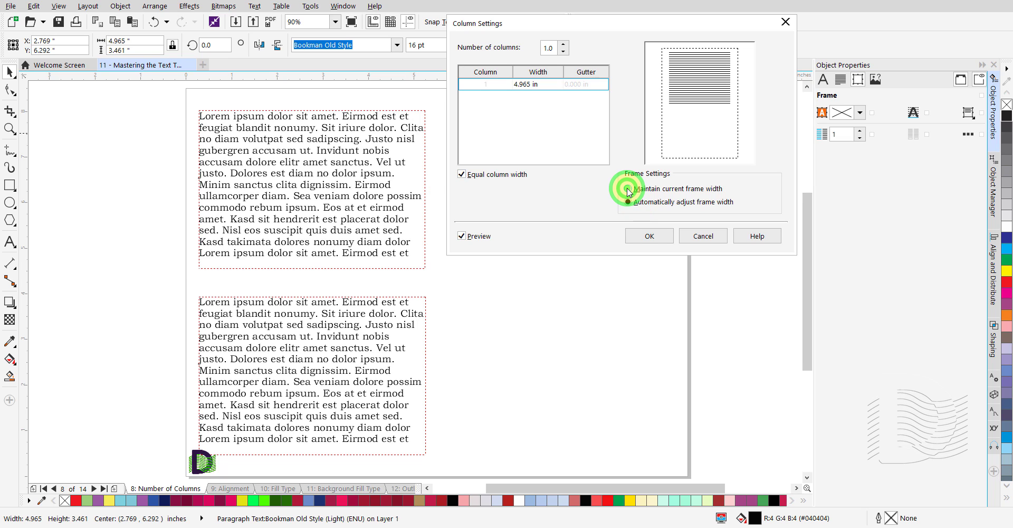
pyautogui.click(628, 190)
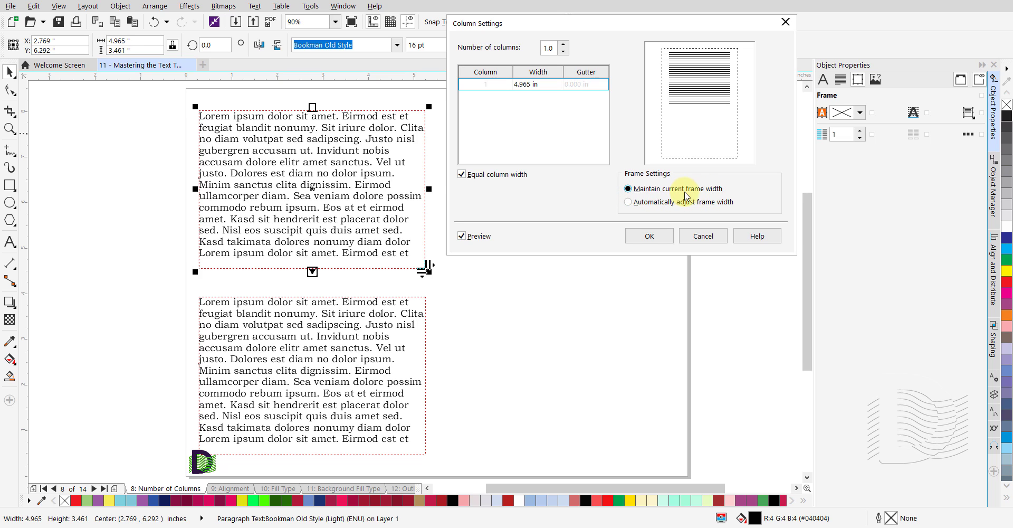
# - Divide the upper frame into two columns with a 0.25 inch gutter and apply the column settings
pyautogui.click(565, 45)
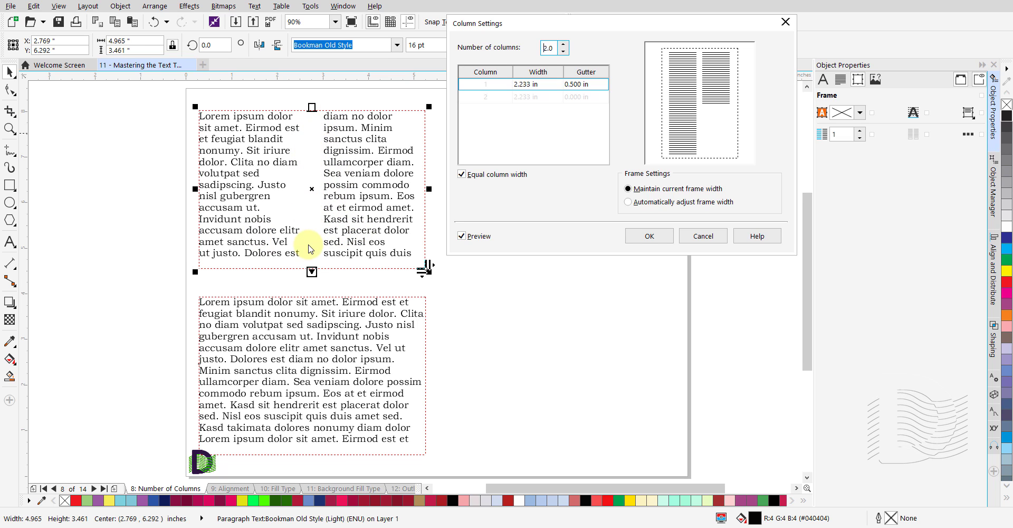
pyautogui.click(574, 85)
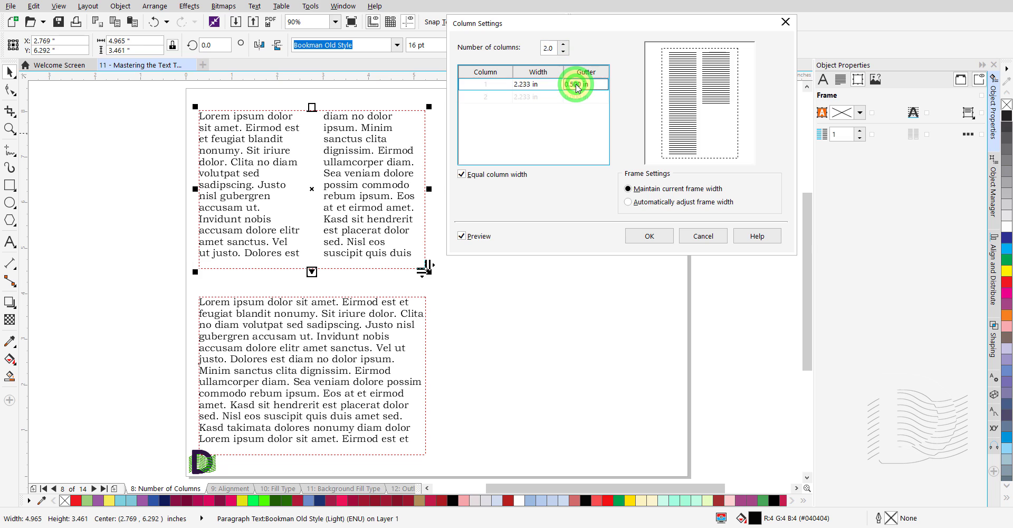
pyautogui.click(580, 83)
pyautogui.write('0.2')
pyautogui.press('Return')
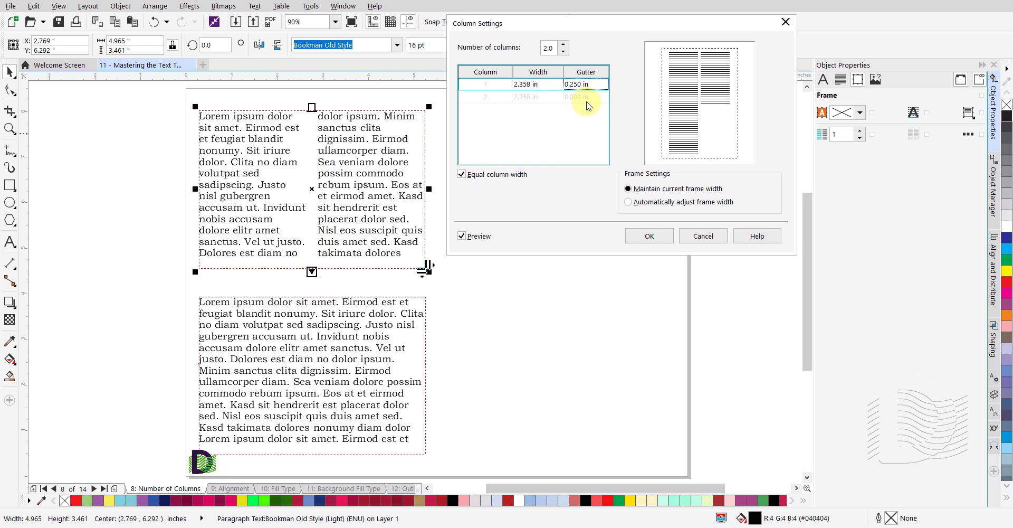
pyautogui.click(651, 234)
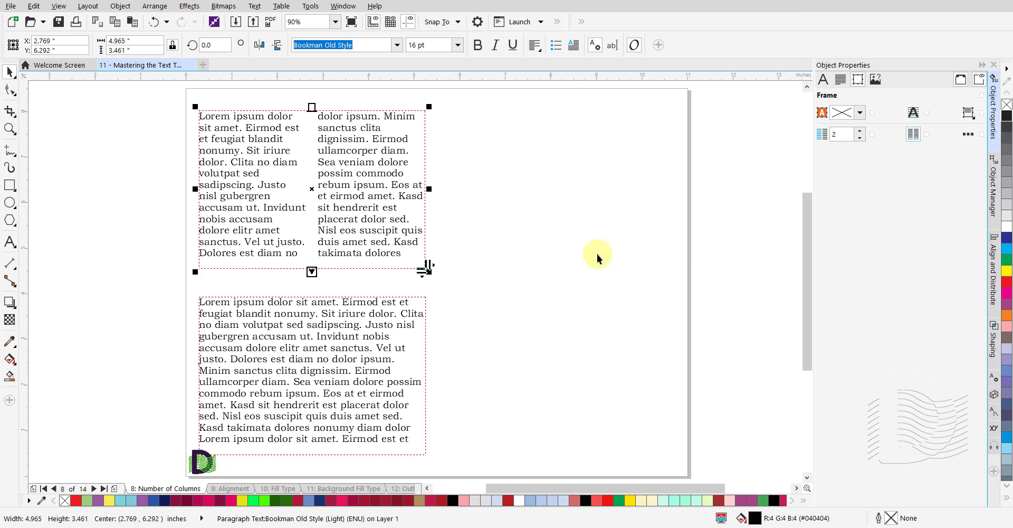
# - Divide the lower frame on page 8 into two equal-width columns with the frame width adjusted automatically, and deselect it
pyautogui.click(341, 354)
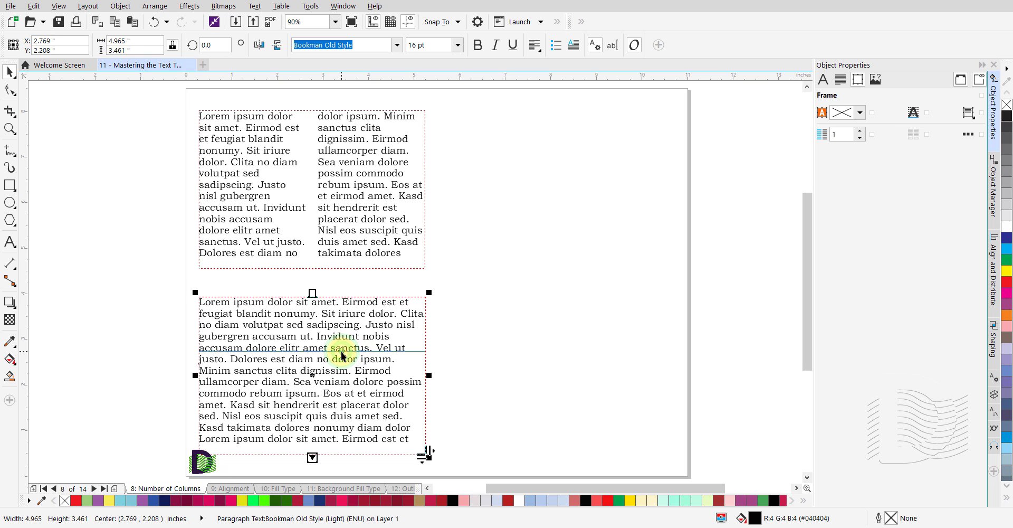
pyautogui.click(968, 134)
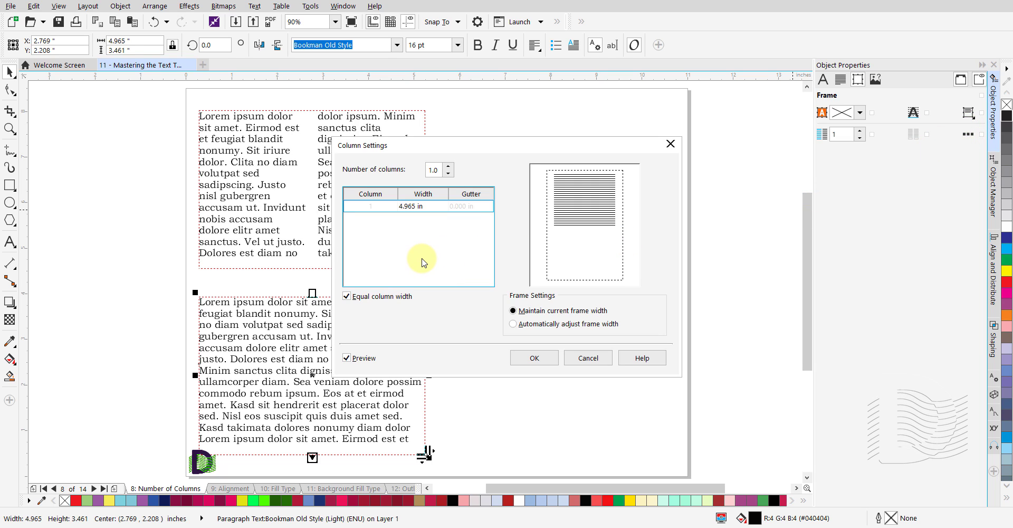
pyautogui.click(513, 325)
pyautogui.click(449, 167)
pyautogui.moveTo(466, 145); pyautogui.dragTo(545, 51)
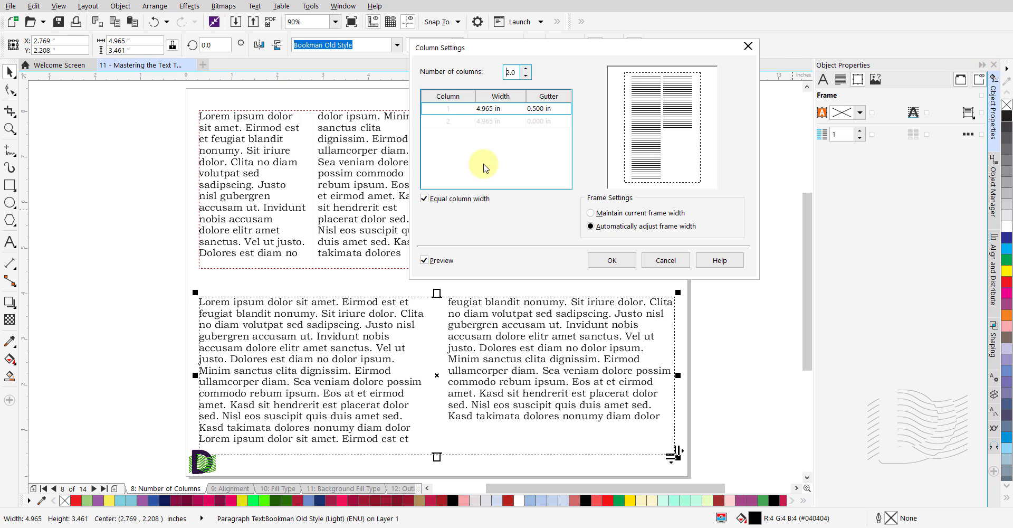
pyautogui.click(424, 199)
pyautogui.click(425, 199)
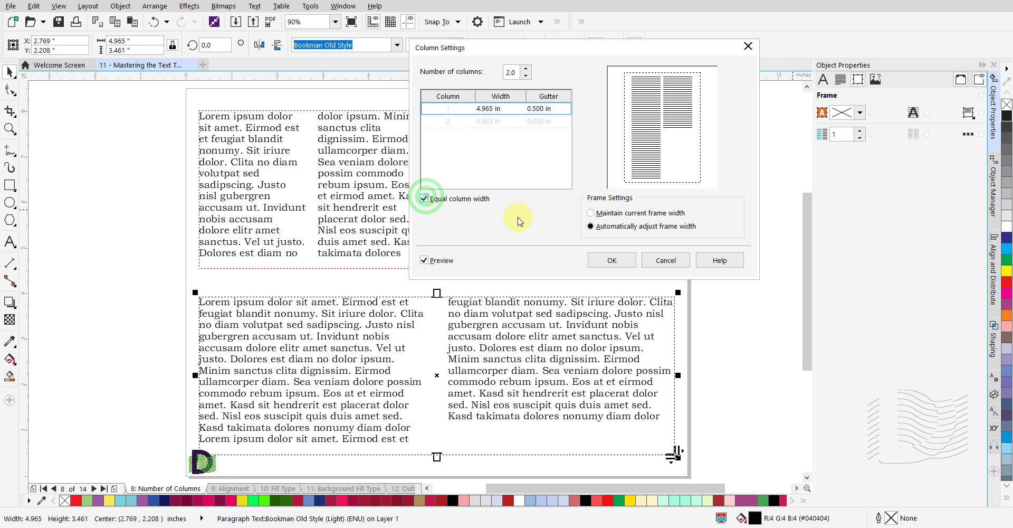
pyautogui.click(611, 261)
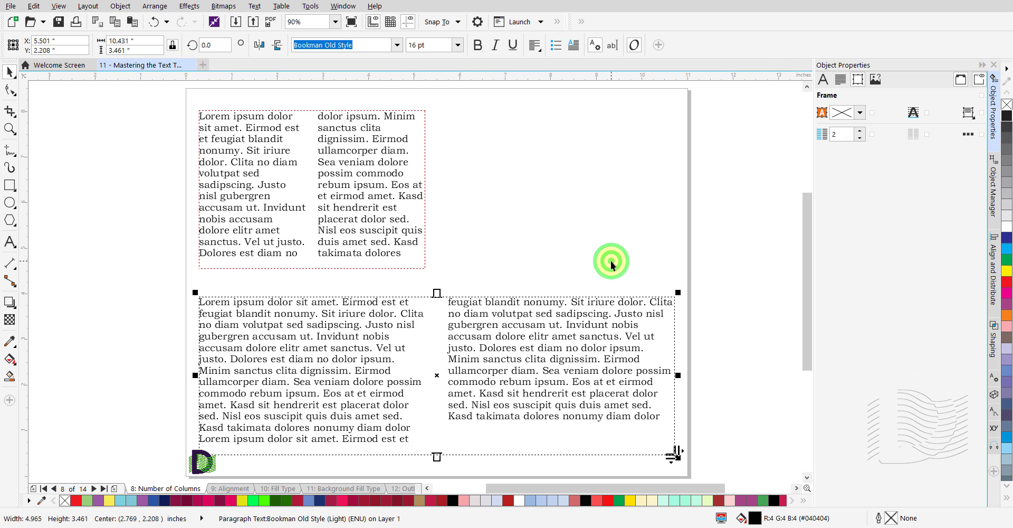
pyautogui.click(717, 259)
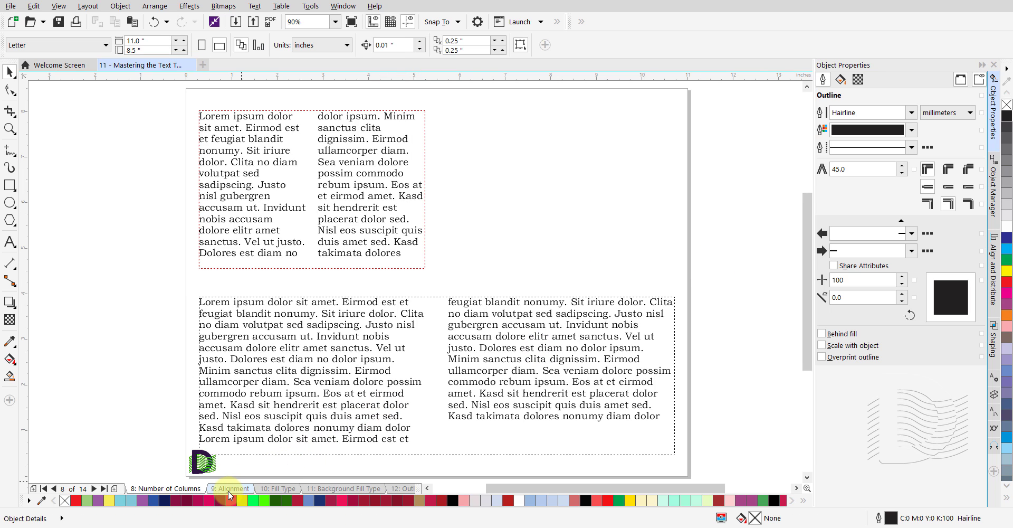
# - On page 9, "Alignment", give the first frame of the upper row a bright green background, #00FF04
pyautogui.click(230, 489)
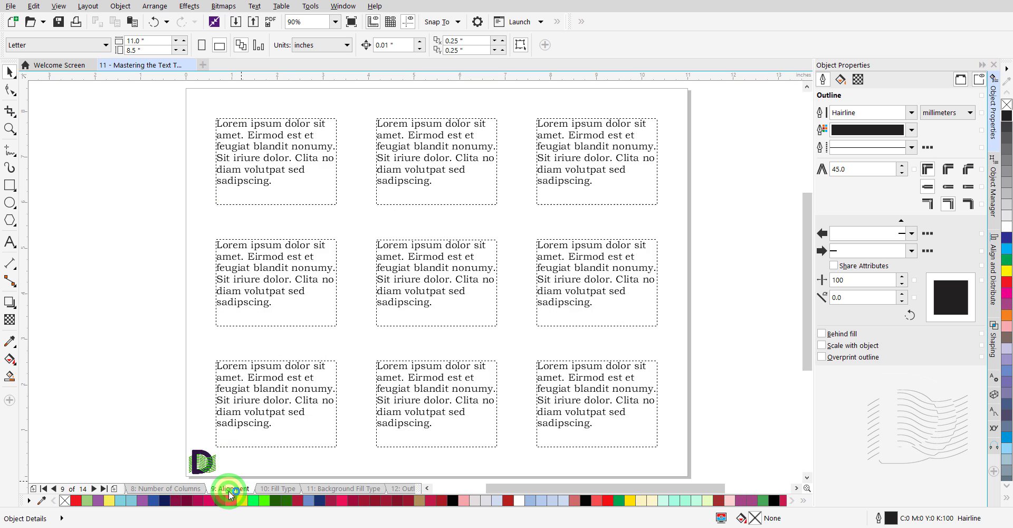
pyautogui.click(277, 183)
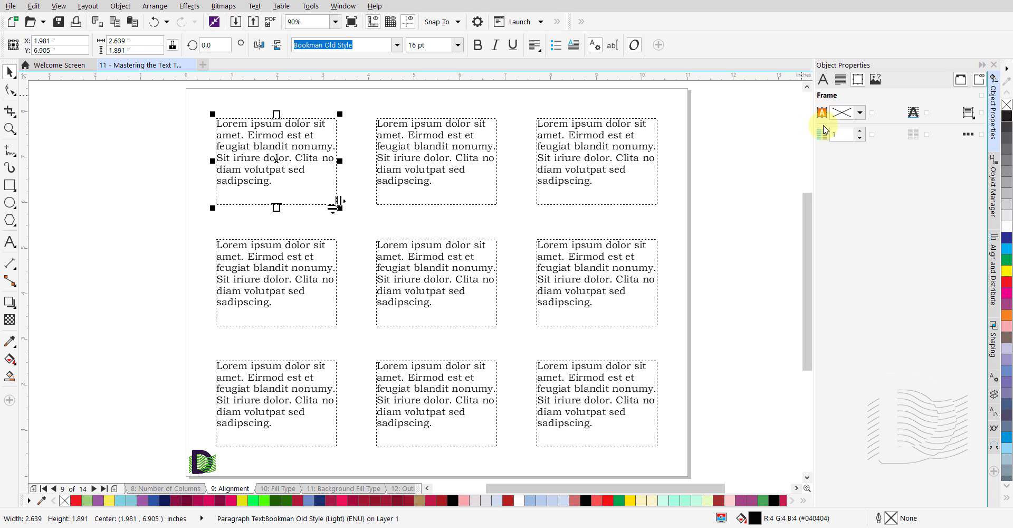
pyautogui.click(860, 113)
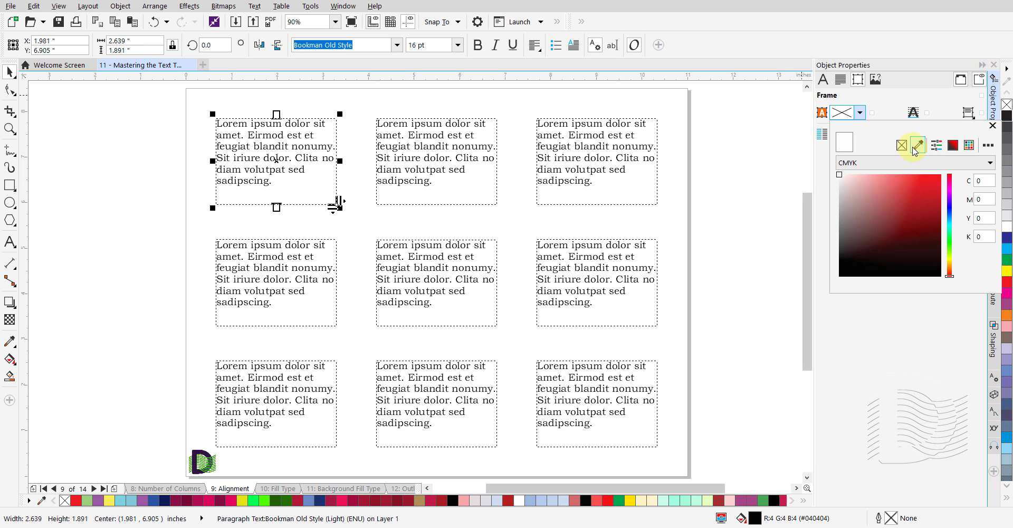
pyautogui.click(916, 146)
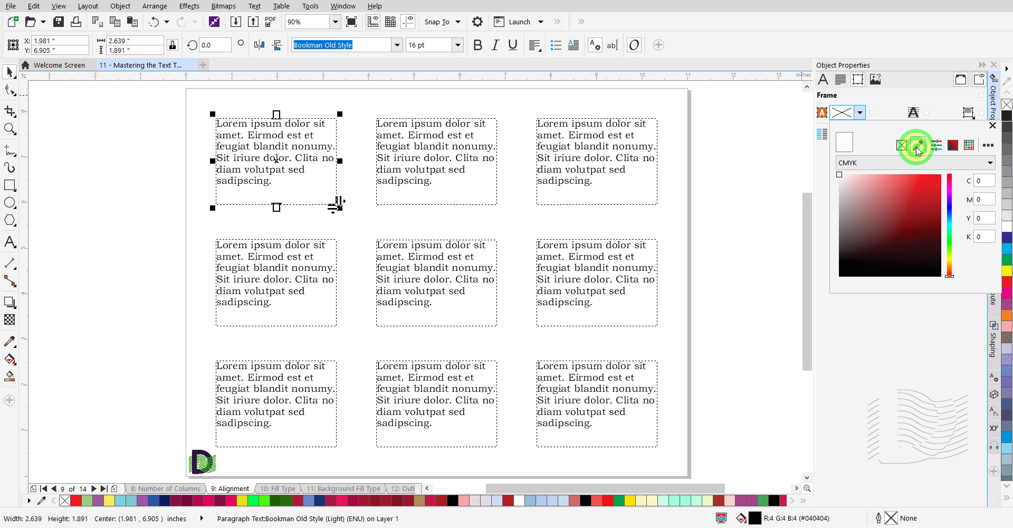
pyautogui.click(951, 240)
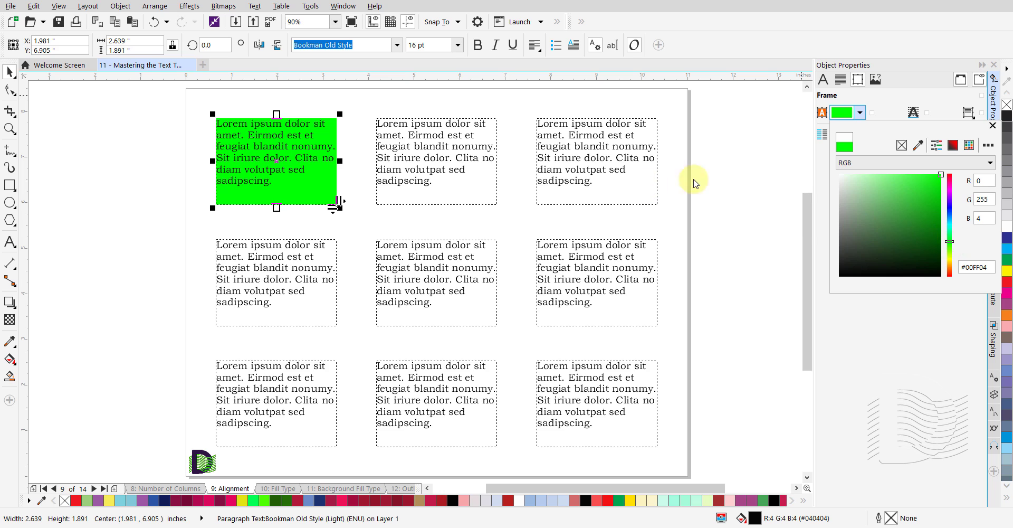
# - Align the text of the middle frame in the upper row to the document's baseline grid
pyautogui.click(991, 127)
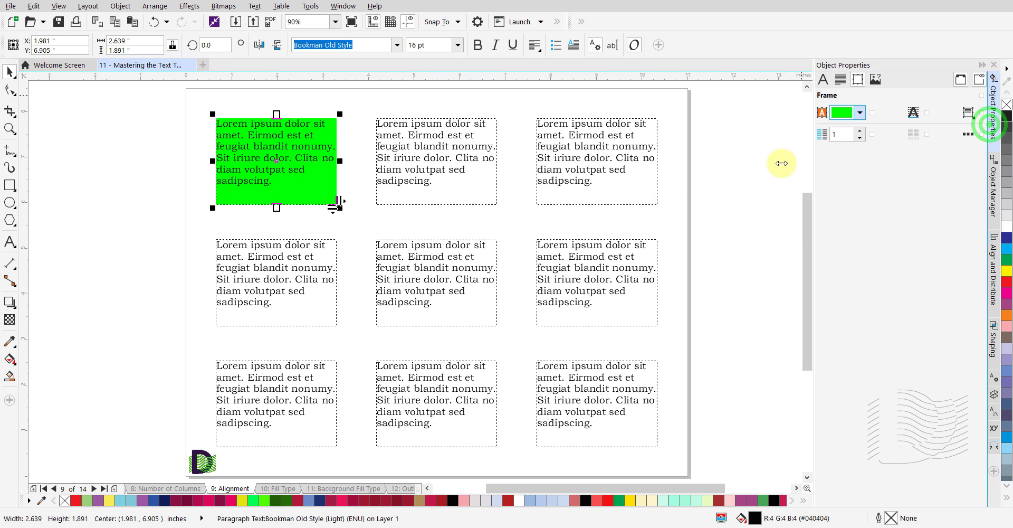
pyautogui.click(413, 168)
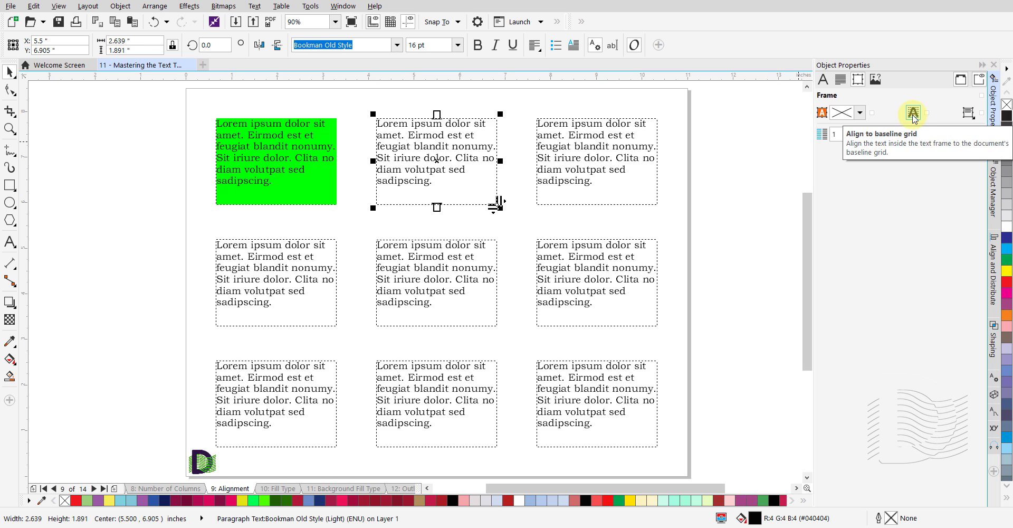
pyautogui.click(913, 114)
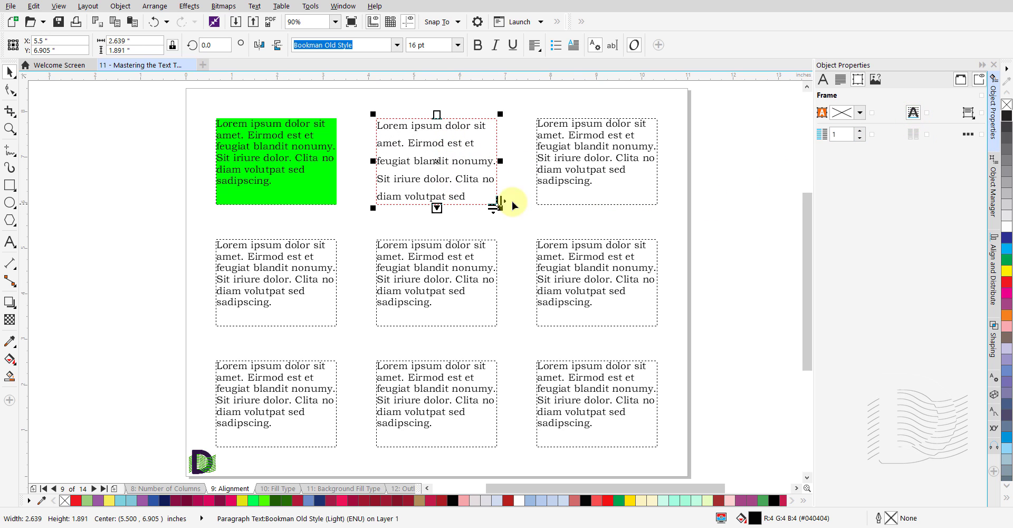
# - Apply Center Vertical Alignment to the third frame of the upper row
pyautogui.click(611, 169)
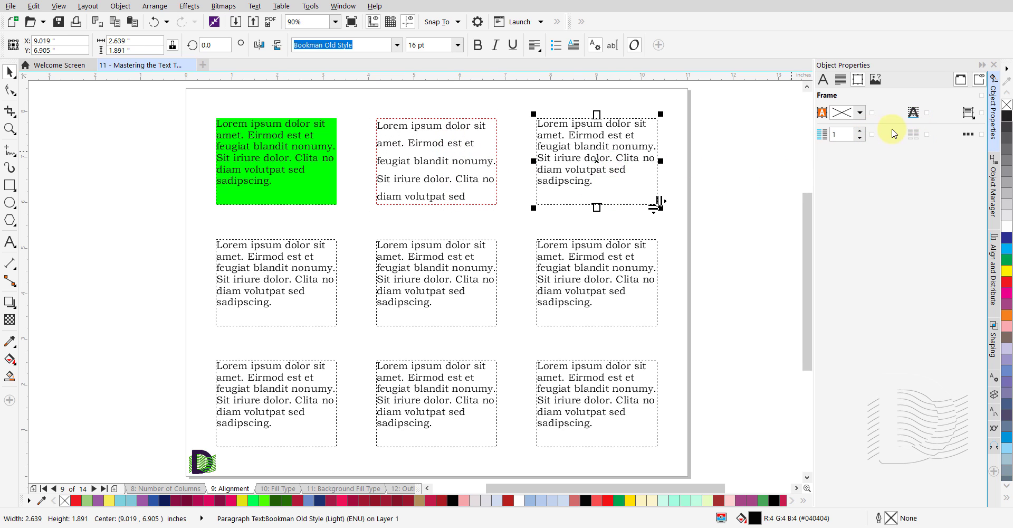
pyautogui.click(972, 117)
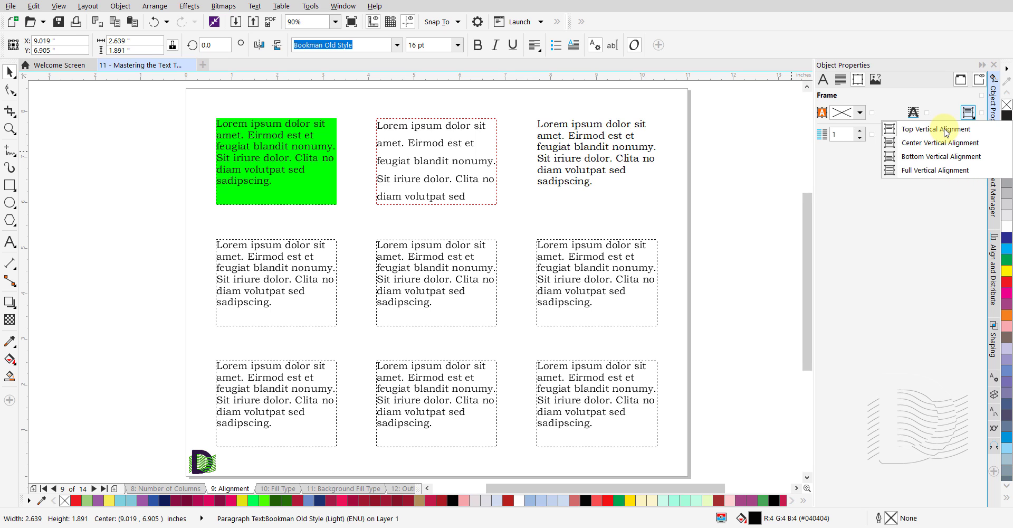
pyautogui.click(921, 143)
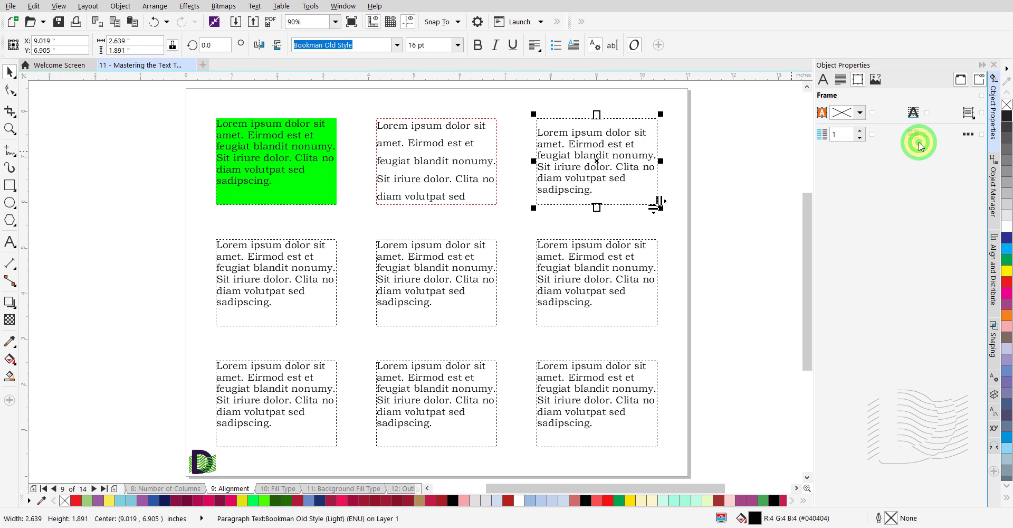
# - Apply Bottom Vertical Alignment to the first frame of the middle row and Full Vertical Alignment to the second
pyautogui.click(296, 252)
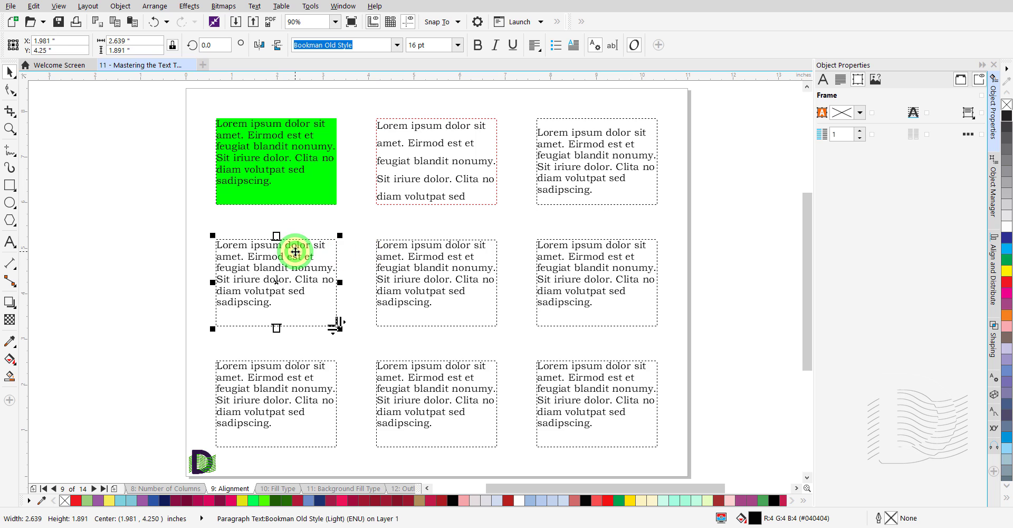
pyautogui.click(968, 113)
pyautogui.click(924, 156)
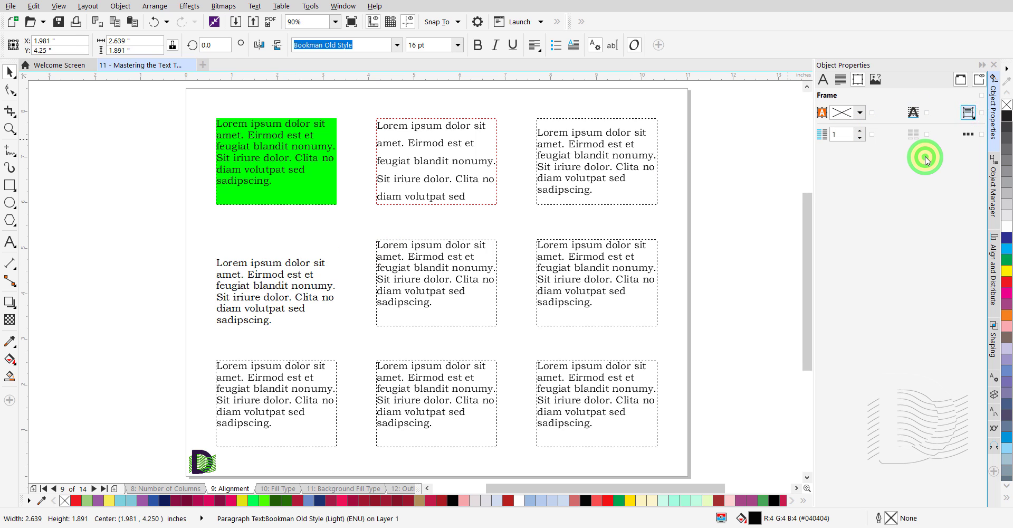
pyautogui.click(409, 271)
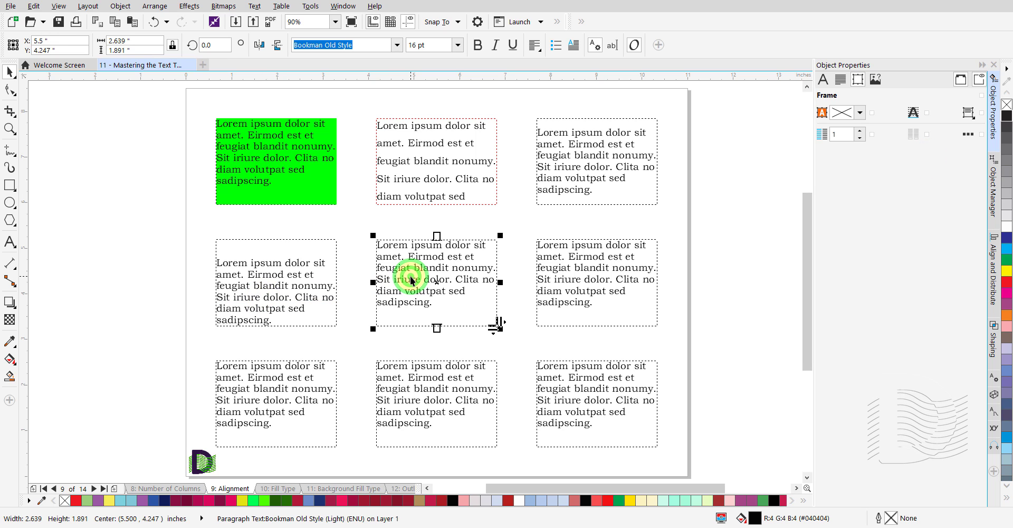
pyautogui.click(972, 119)
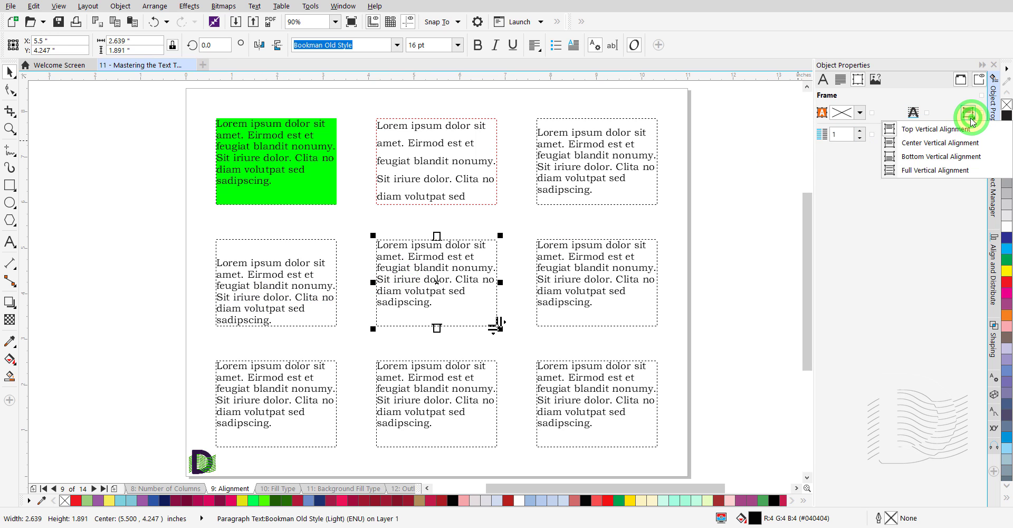
pyautogui.click(917, 172)
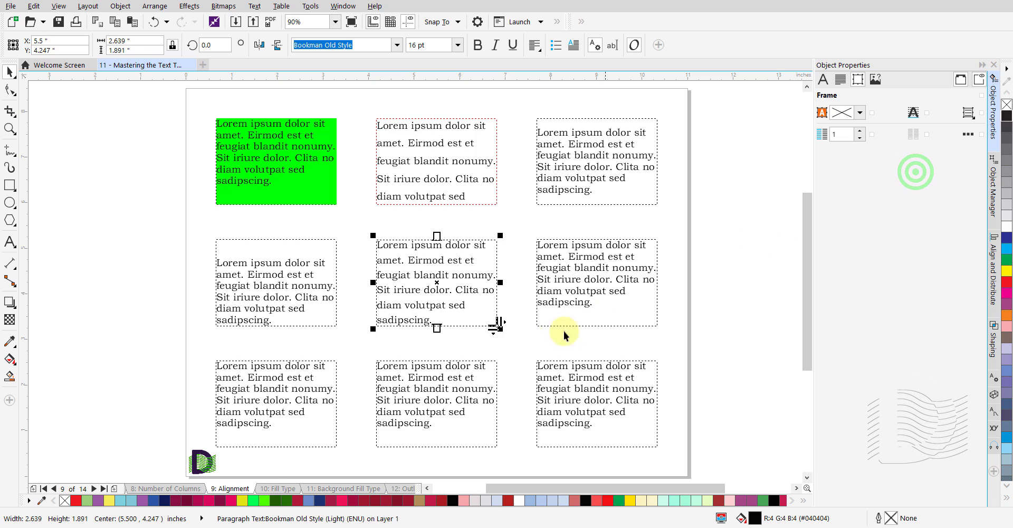
# - Centre the paragraph text horizontally in the middle row's third frame and right-align it in the lower row's first frame
pyautogui.click(592, 285)
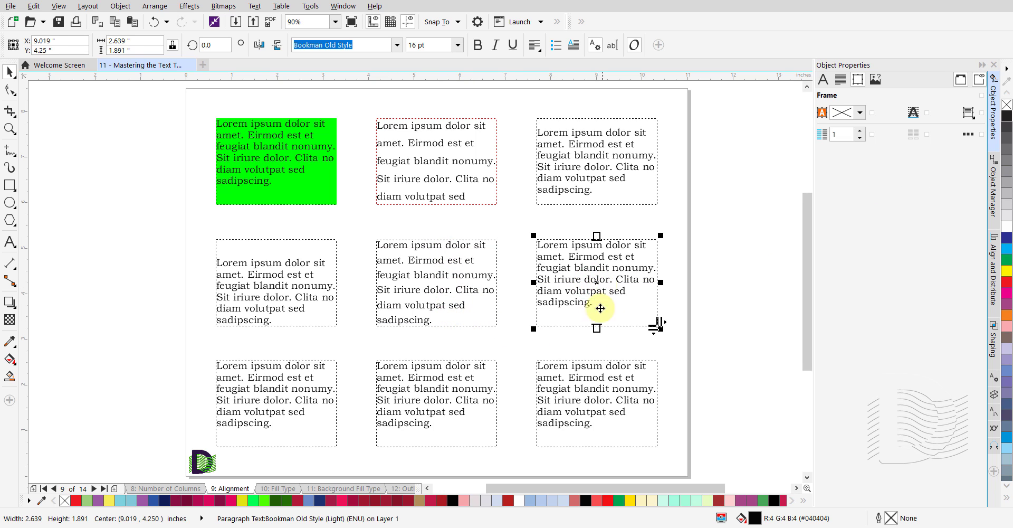
pyautogui.click(841, 81)
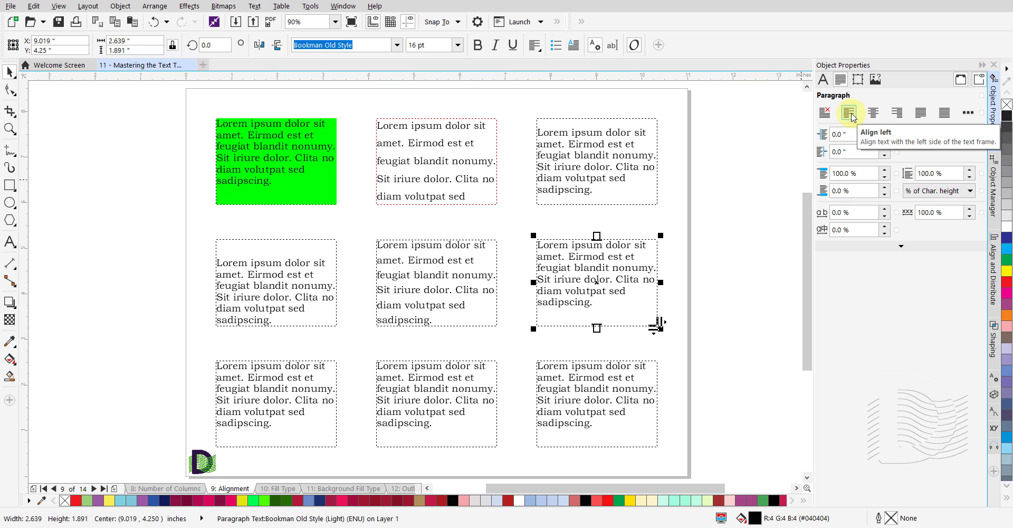
pyautogui.click(873, 112)
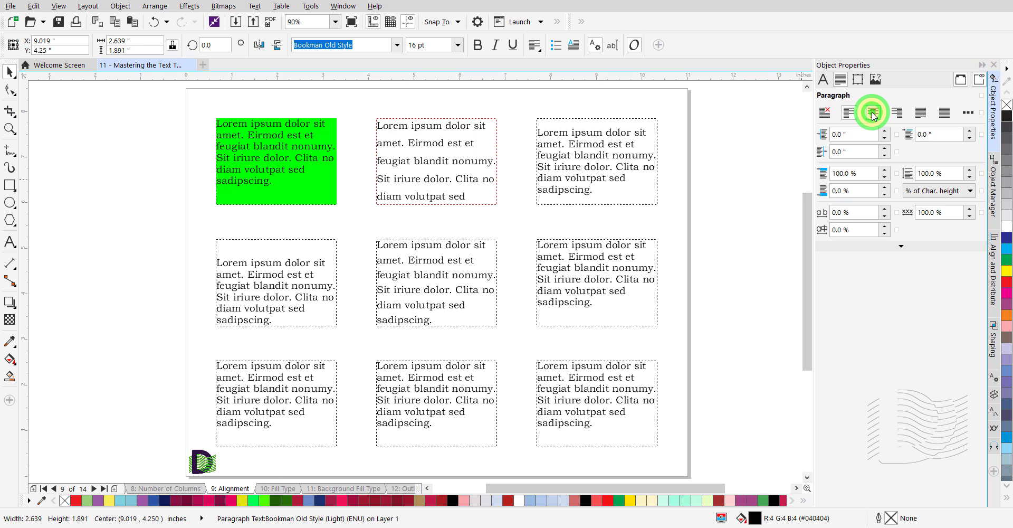
pyautogui.click(247, 397)
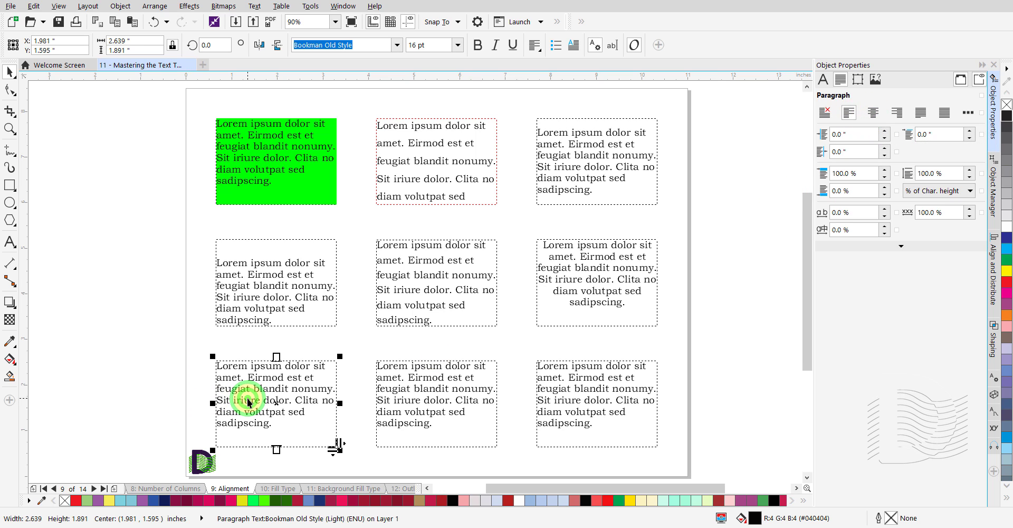
pyautogui.click(897, 113)
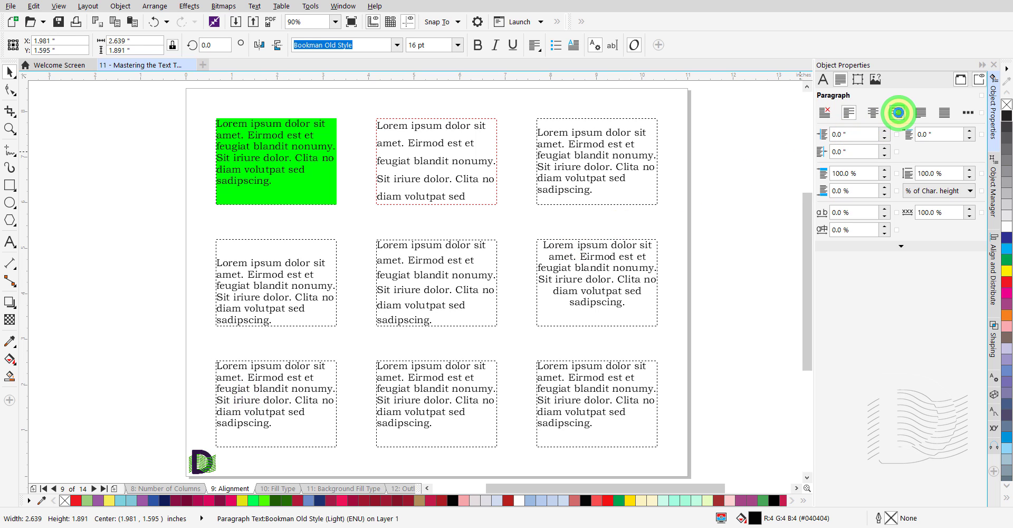
# - Fully justify the text in the lower row's middle frame and force-justify every line, including the last, in its third frame
pyautogui.click(407, 403)
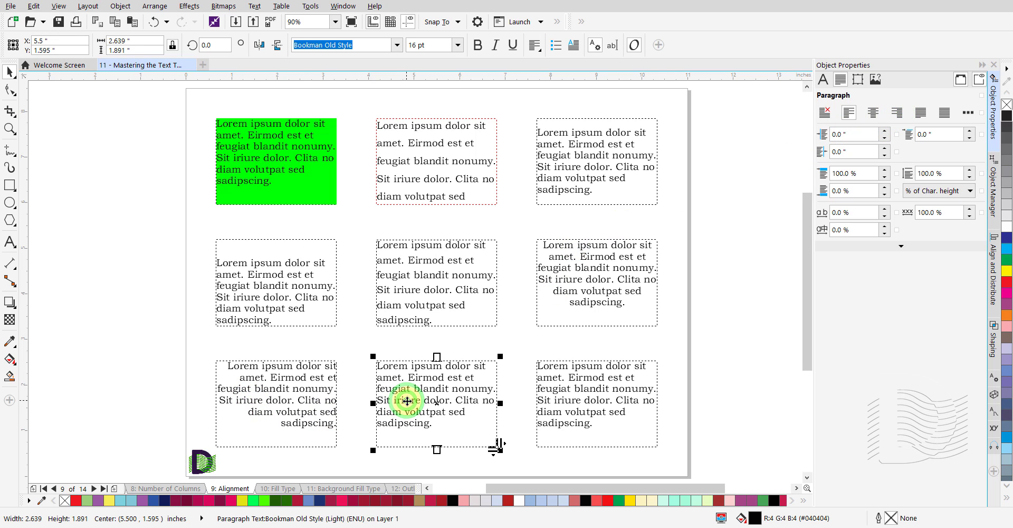
pyautogui.click(921, 113)
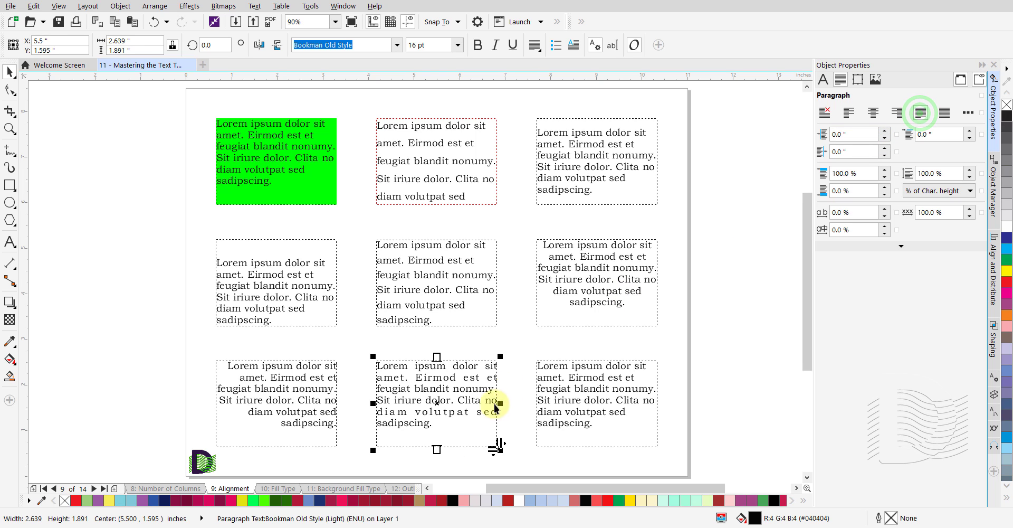
pyautogui.click(584, 405)
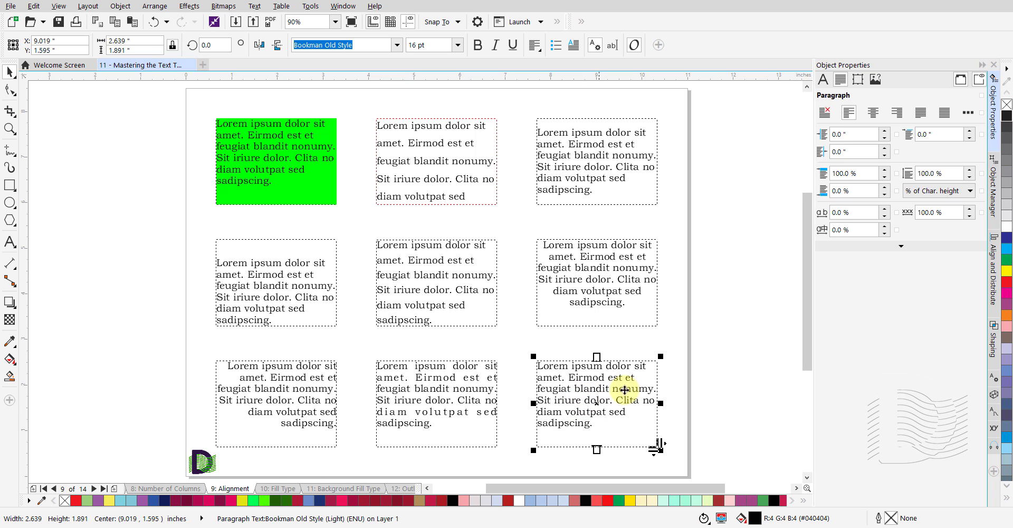
pyautogui.click(945, 112)
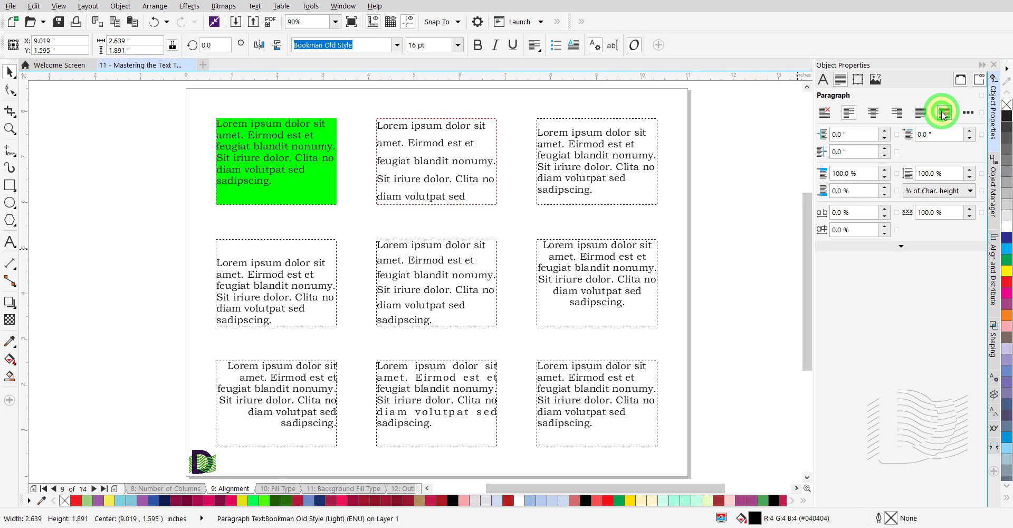
pyautogui.click(681, 378)
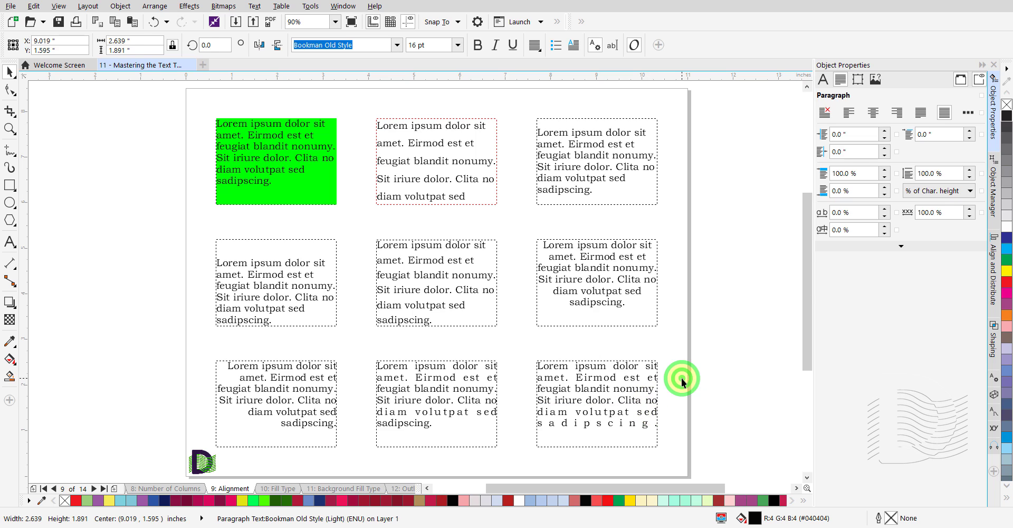
# - On page 10, "Fill Type", open the character properties of the paragraph text and fill it with Yellow
pyautogui.click(280, 489)
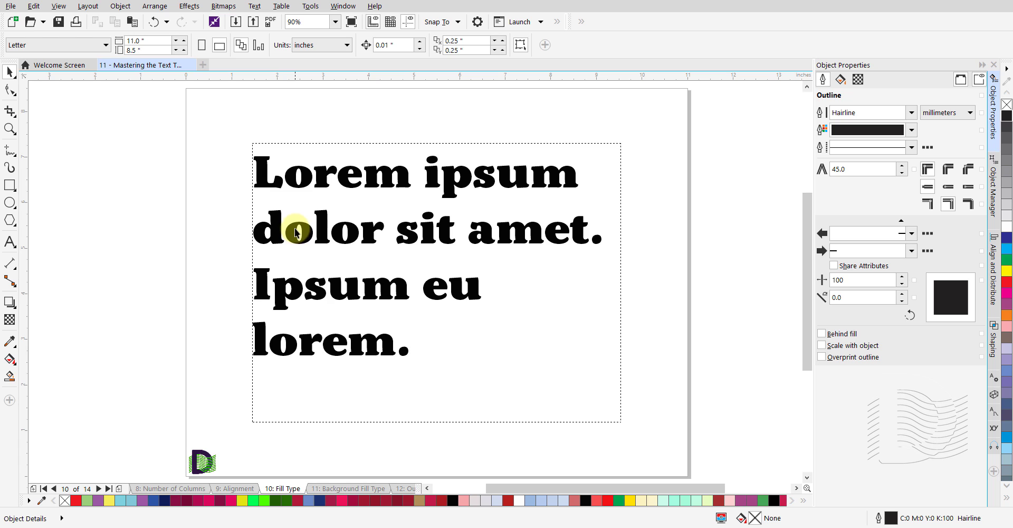
pyautogui.click(276, 222)
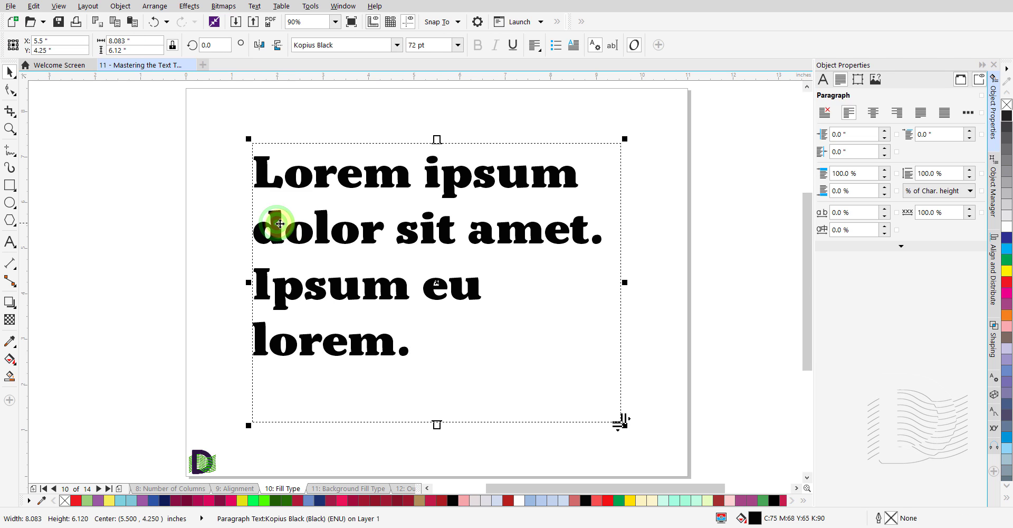
pyautogui.click(825, 80)
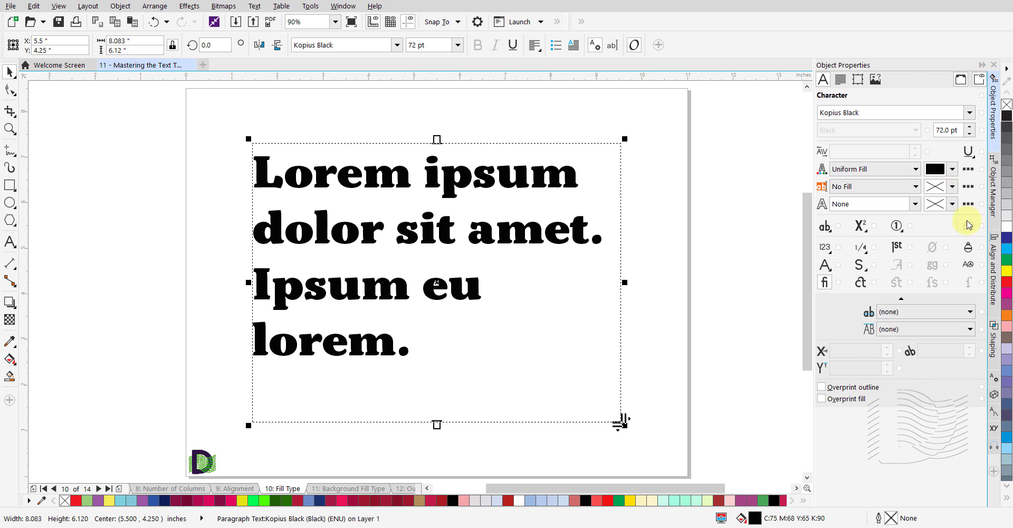
pyautogui.click(1008, 277)
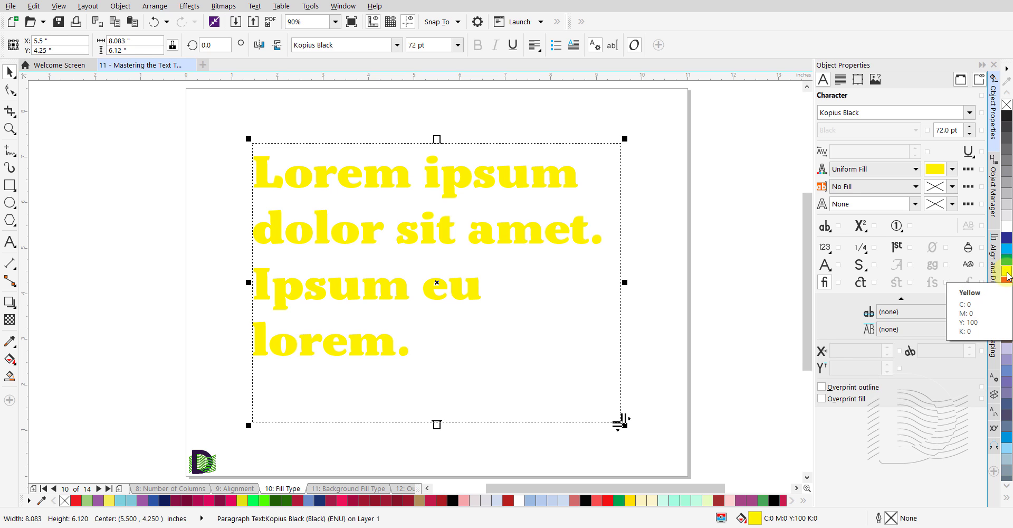
# - Change the text's uniform fill to light blue, C56 M0 Y14 K0
pyautogui.click(953, 170)
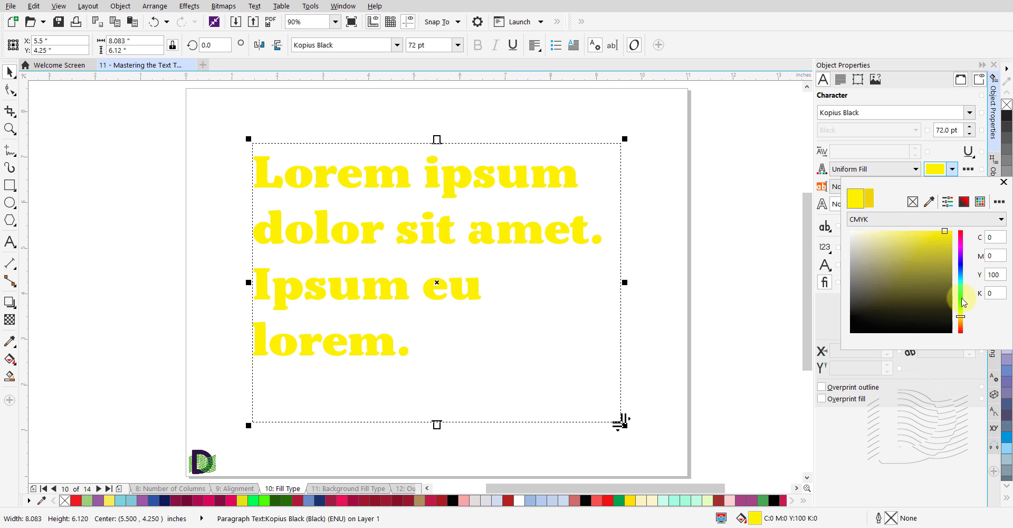
pyautogui.click(961, 281)
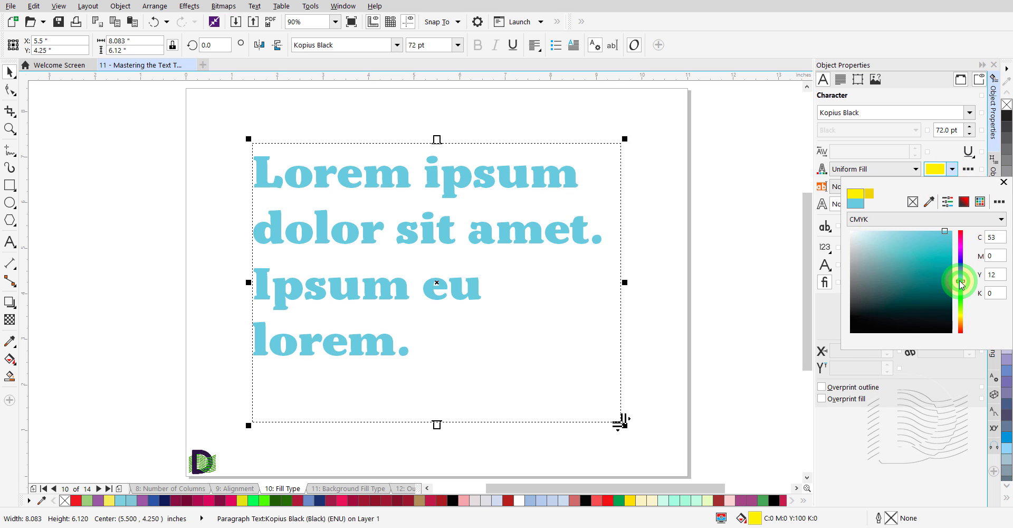
pyautogui.click(947, 235)
pyautogui.click(1003, 182)
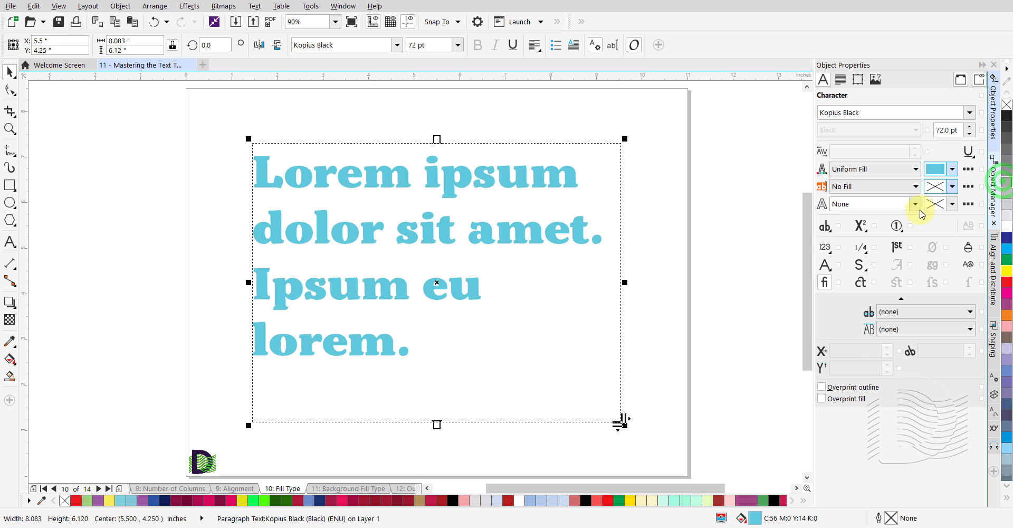
# - Switch the text's fill type to Fountain Fill and open the detailed fill settings
pyautogui.click(917, 169)
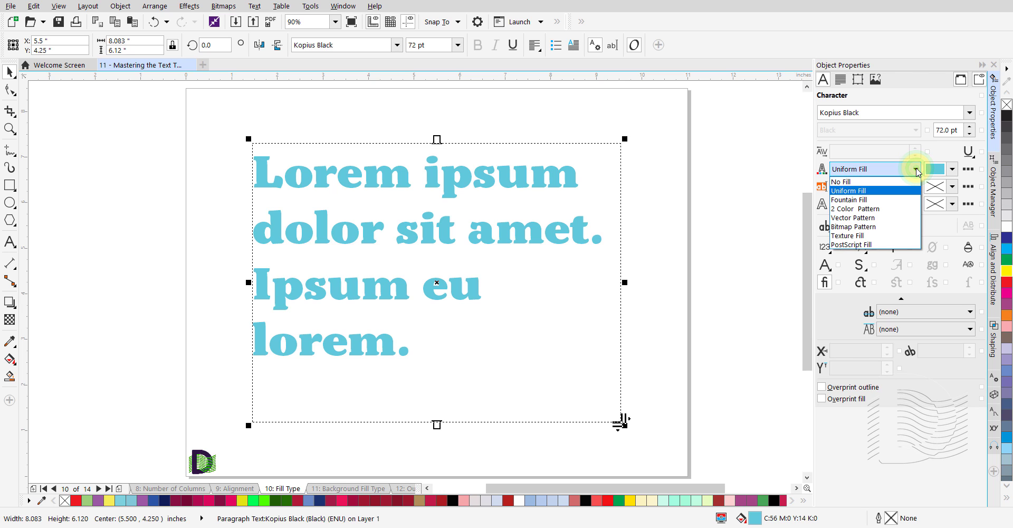
pyautogui.click(855, 200)
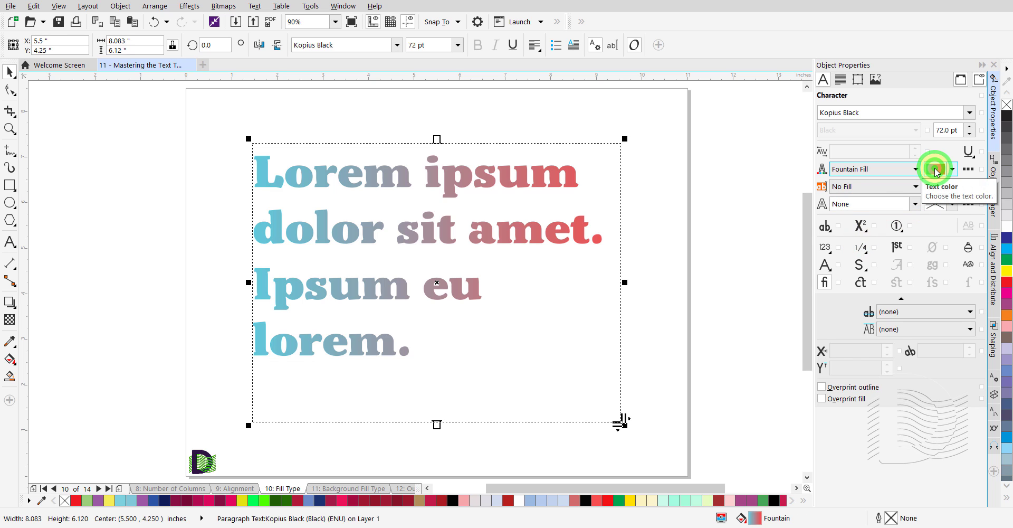
pyautogui.click(935, 169)
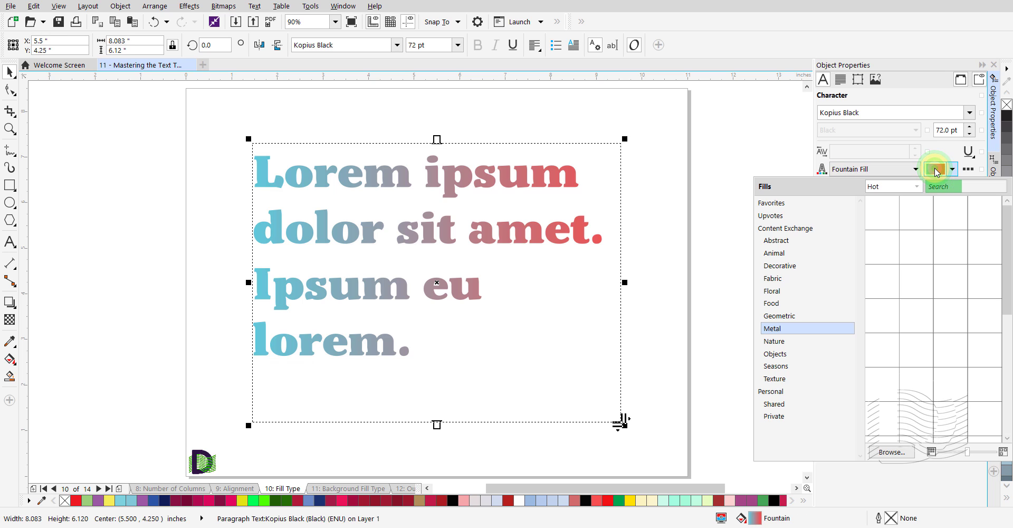
pyautogui.click(969, 169)
pyautogui.click(970, 171)
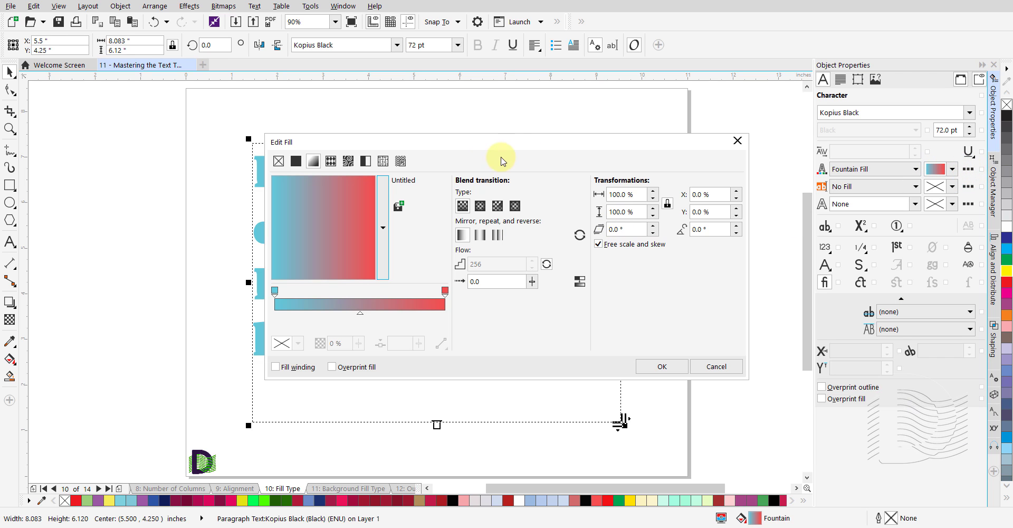
# - Set the start colour of the text's fountain fill to green, C65 M0 Y100 K0
pyautogui.moveTo(416, 141); pyautogui.dragTo(639, 270)
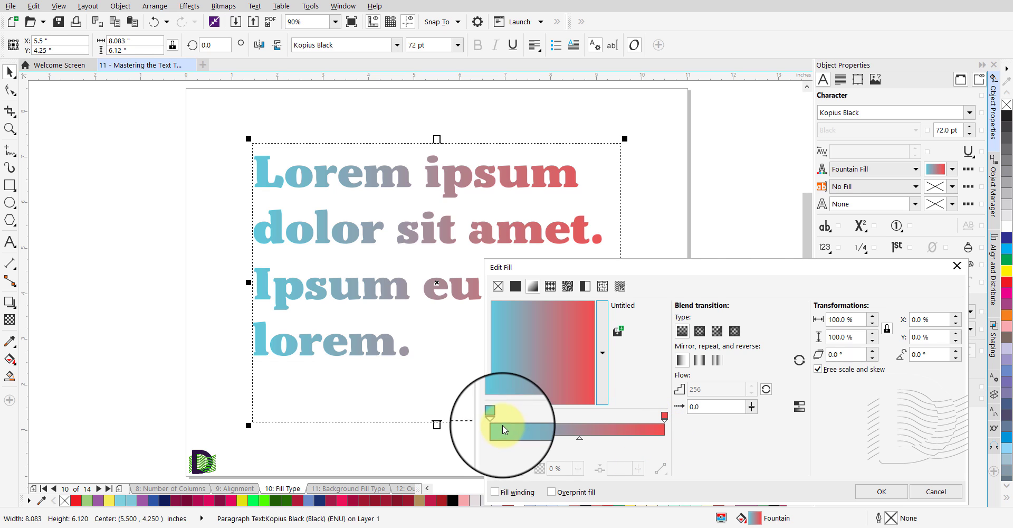
pyautogui.click(493, 413)
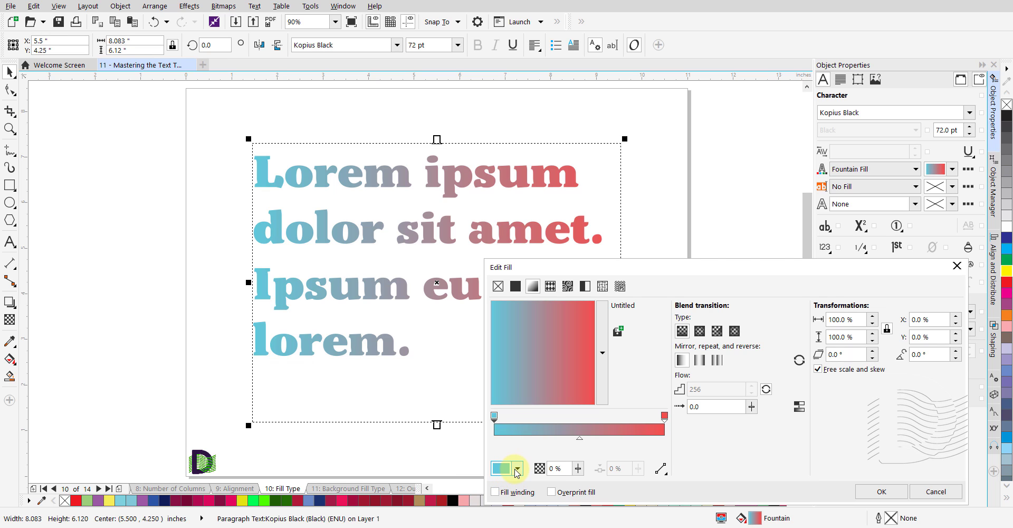
pyautogui.click(517, 468)
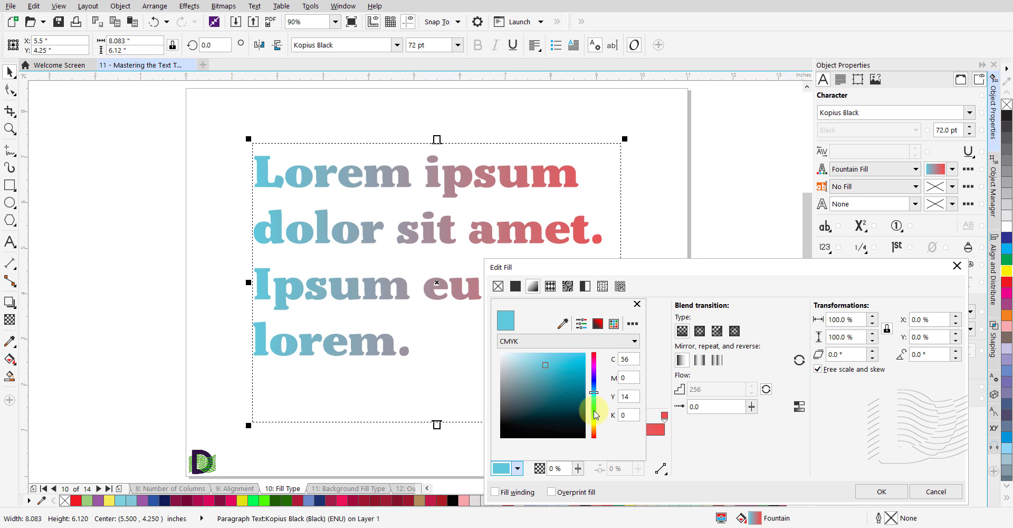
pyautogui.moveTo(595, 414); pyautogui.dragTo(596, 410)
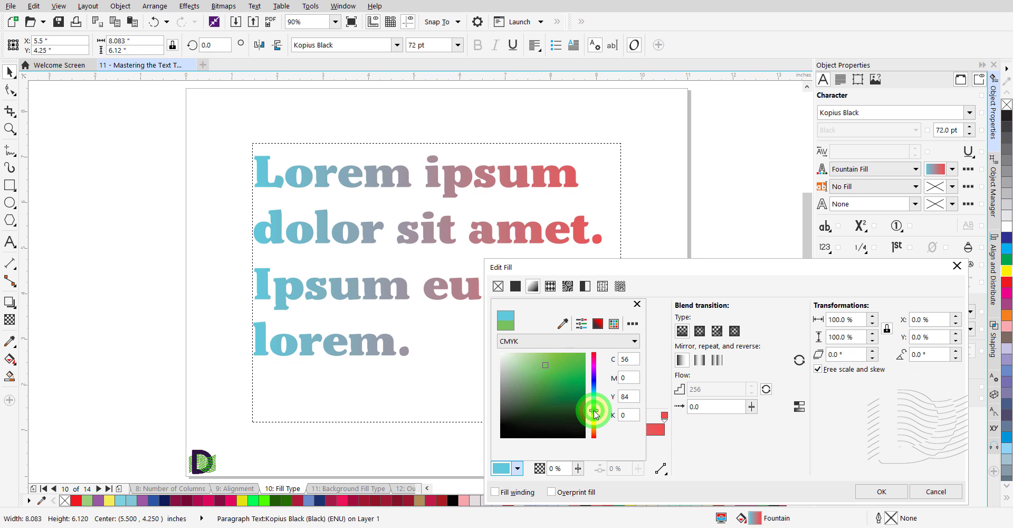
pyautogui.click(584, 355)
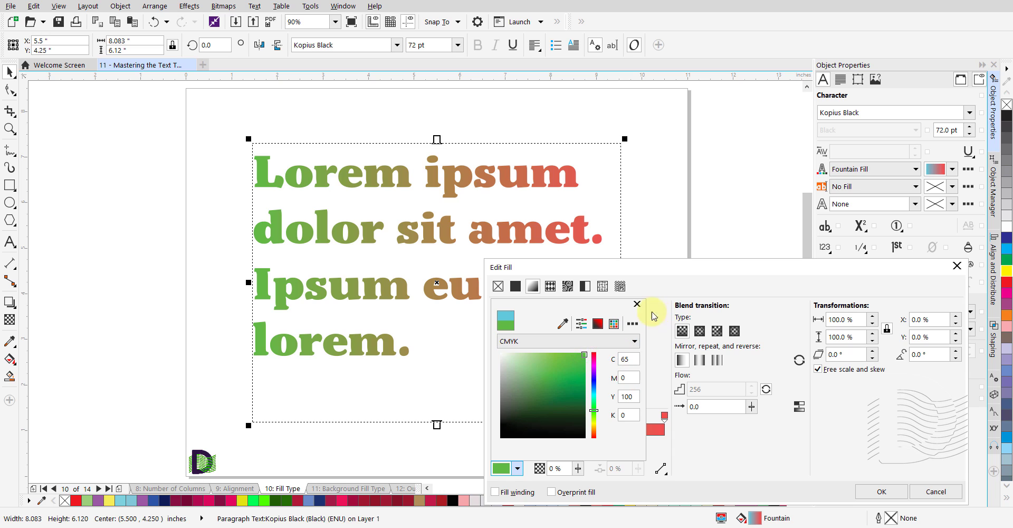
pyautogui.click(638, 305)
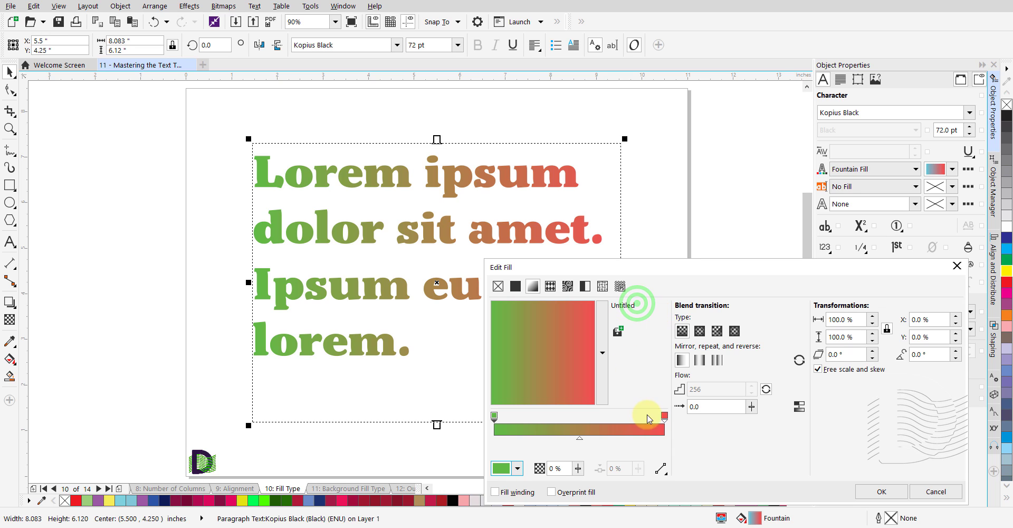
# - Set the end colour of the text's fountain fill to bright red, R250 G5 B5
pyautogui.click(664, 416)
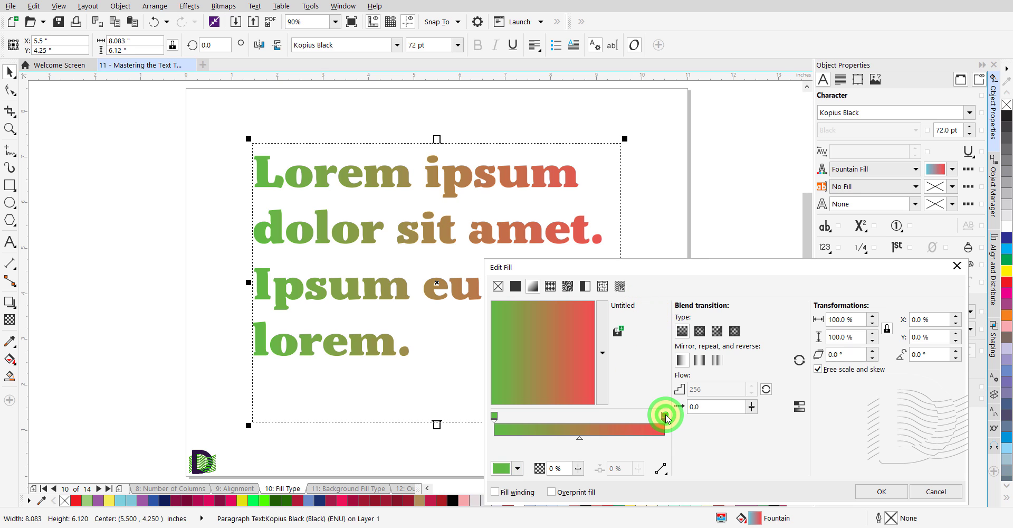
pyautogui.click(518, 469)
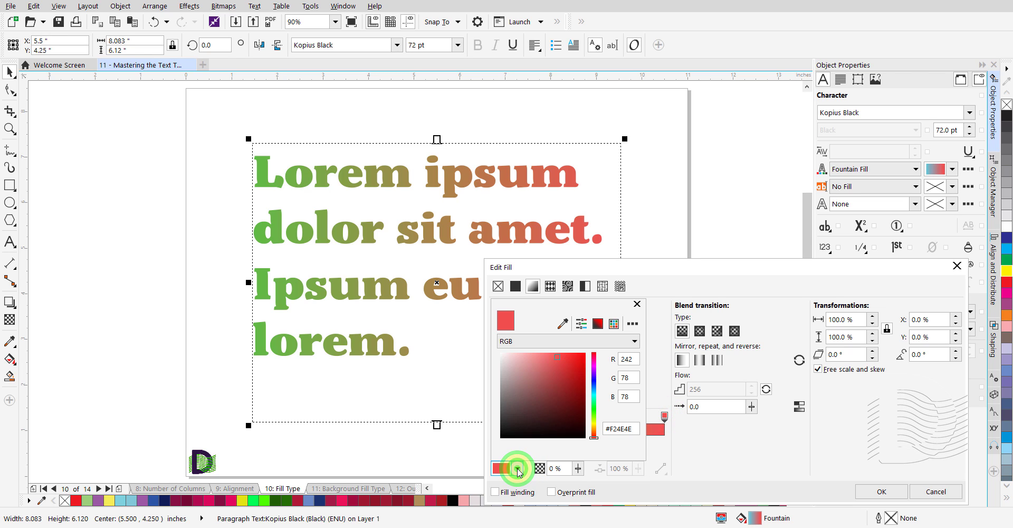
pyautogui.click(583, 356)
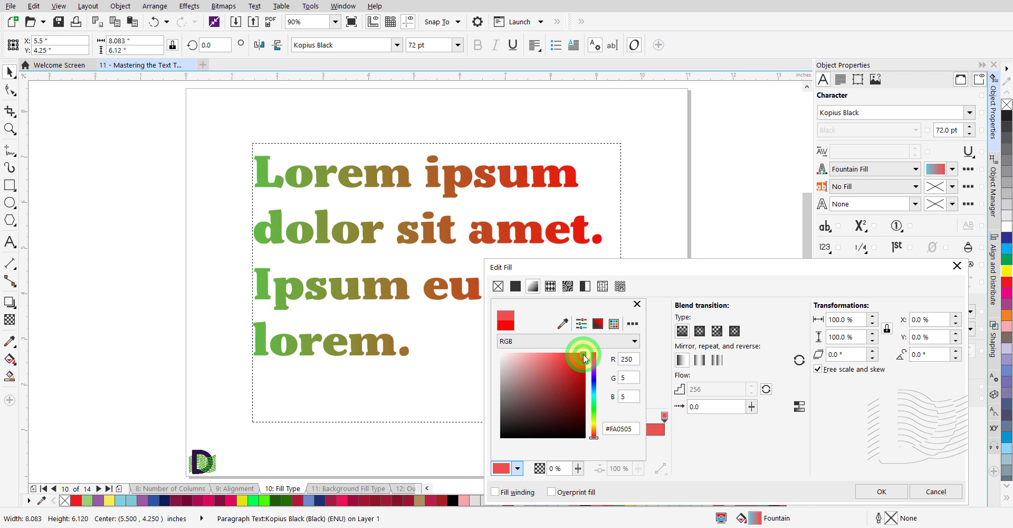
pyautogui.click(637, 305)
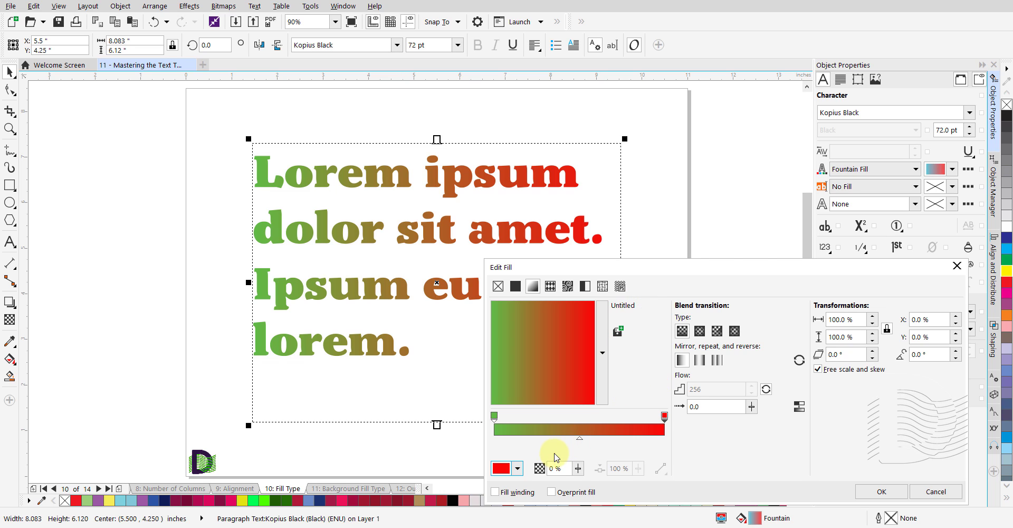
# - Shift the gradient's midpoint to 17% and return it to 50%
pyautogui.click(580, 439)
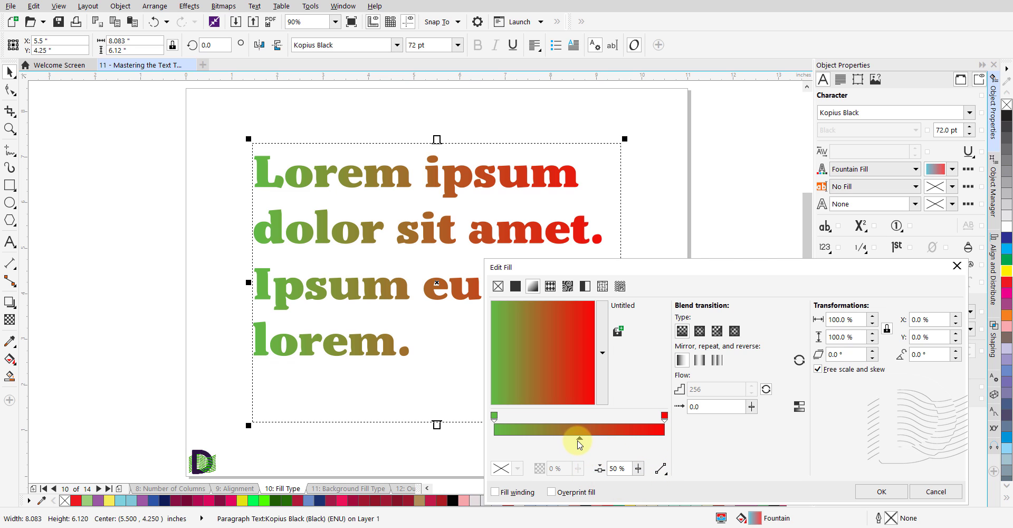
pyautogui.moveTo(578, 438)
pyautogui.mouseDown()
pyautogui.moveTo(613, 440)
pyautogui.moveTo(523, 441)
pyautogui.mouseUp()
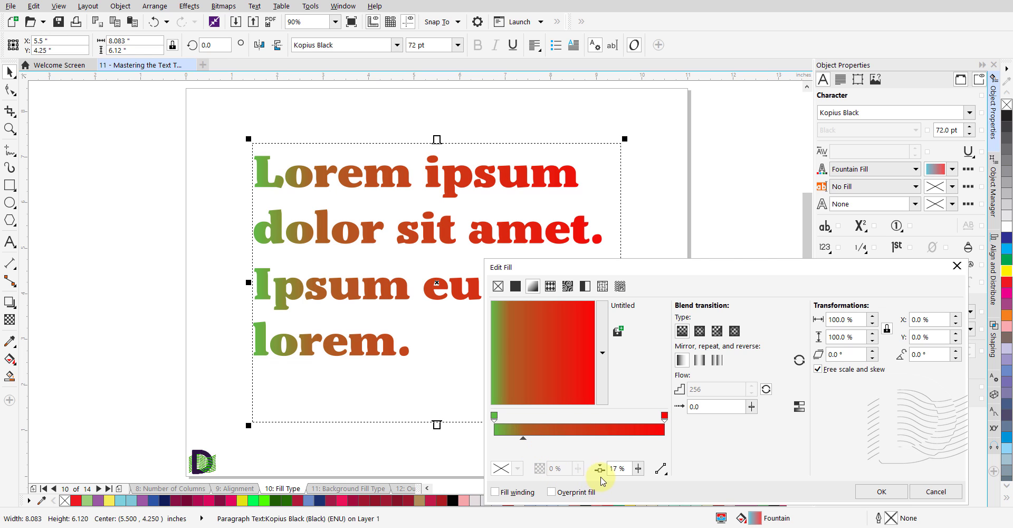
pyautogui.doubleClick(624, 468)
pyautogui.write('50')
pyautogui.press('Tab')
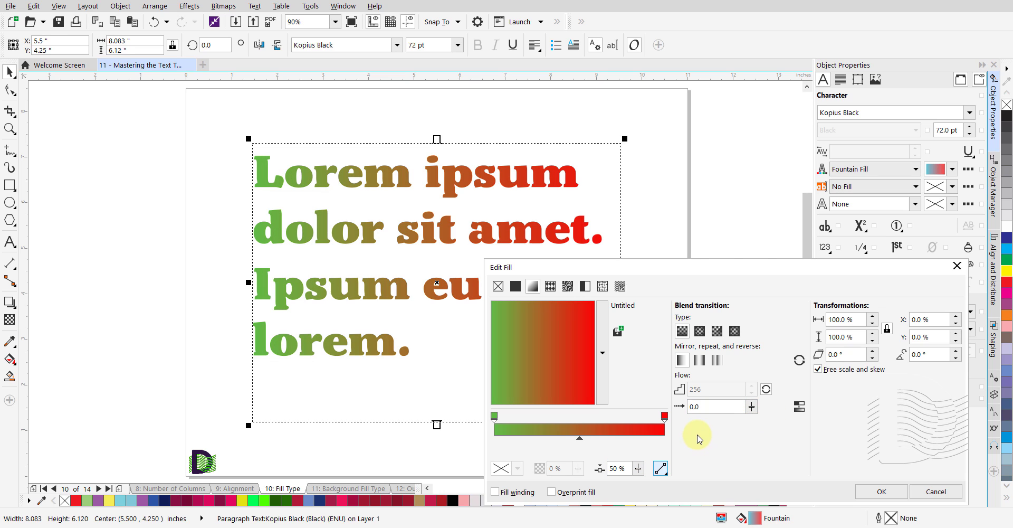
# - Try the Clockwise Color Blend on the gradient, switch to Counterclockwise Color Blend and apply the fountain fill
pyautogui.click(666, 473)
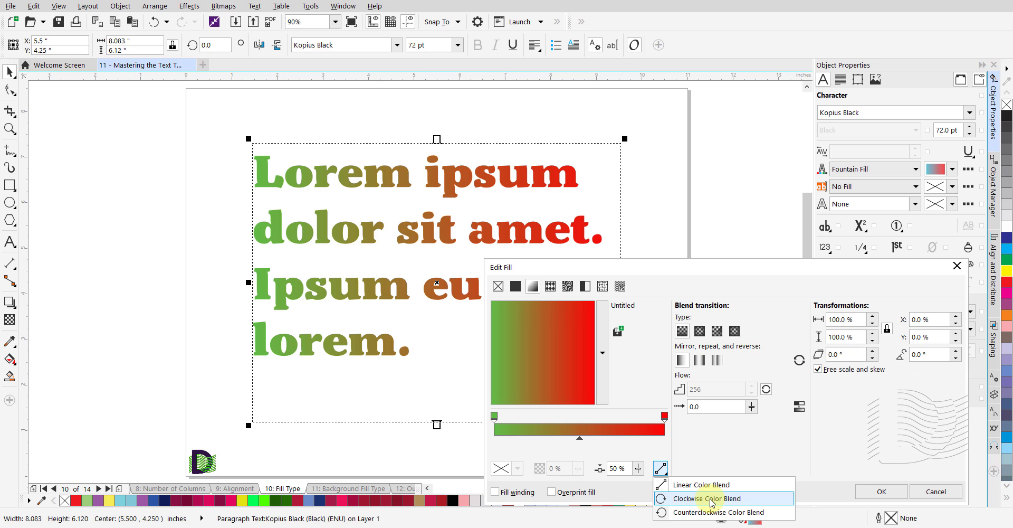
pyautogui.click(711, 499)
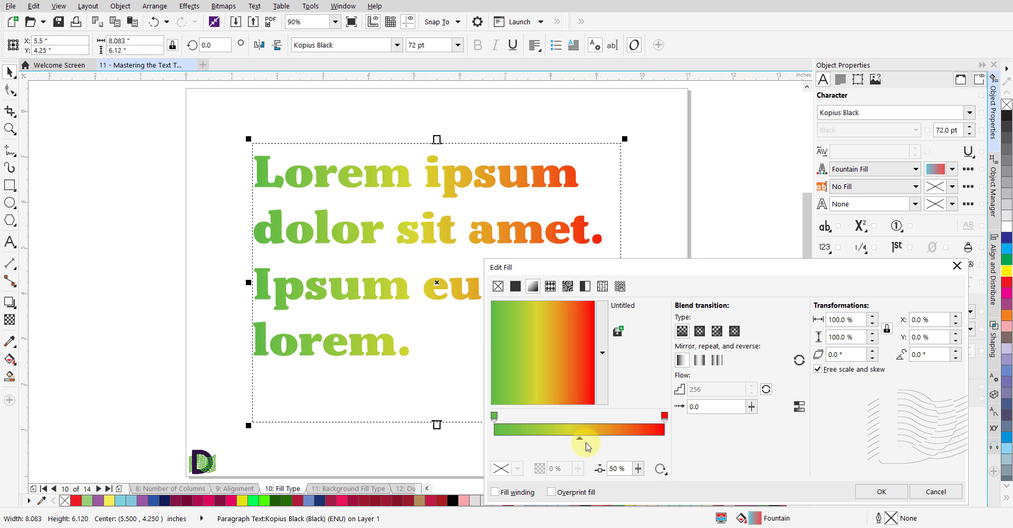
pyautogui.click(665, 474)
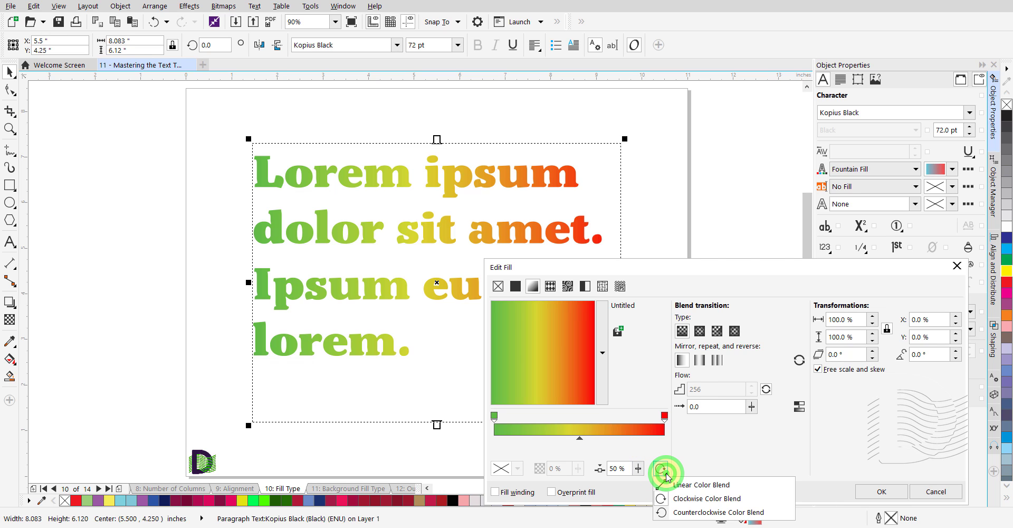
pyautogui.click(701, 513)
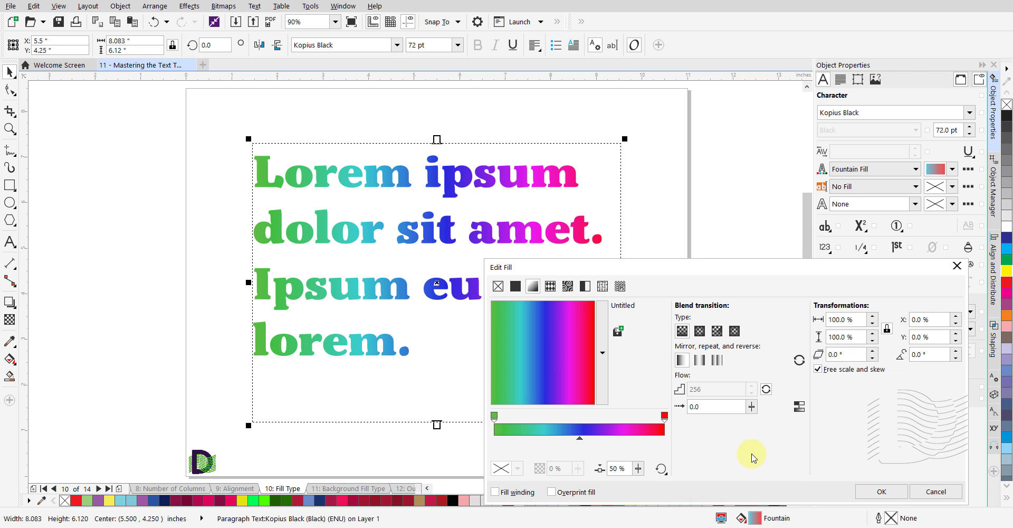
pyautogui.click(878, 492)
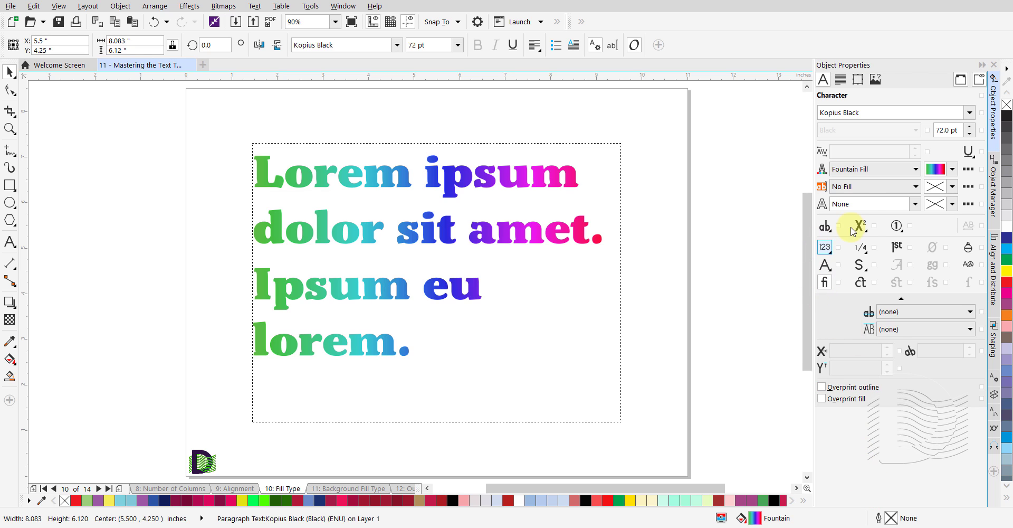
# - Switch the text's fill type to Vector Pattern and apply the red Stained Glass fill from the Content Exchange's Decorative category
pyautogui.click(916, 170)
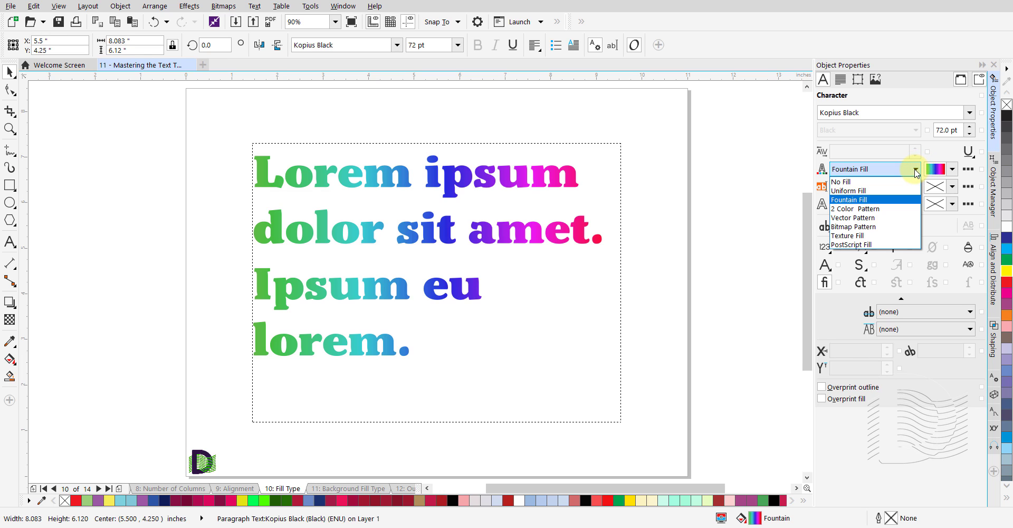
pyautogui.click(873, 218)
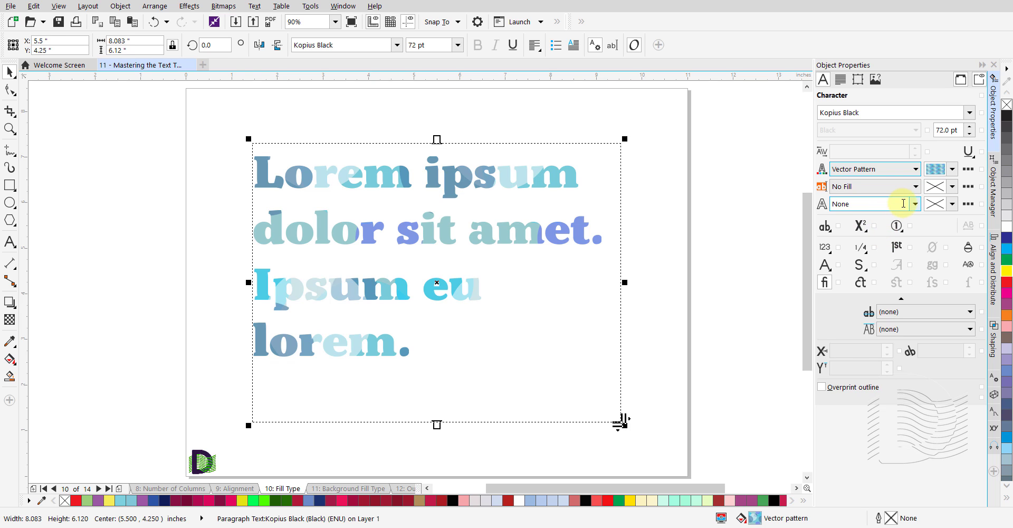
pyautogui.click(953, 169)
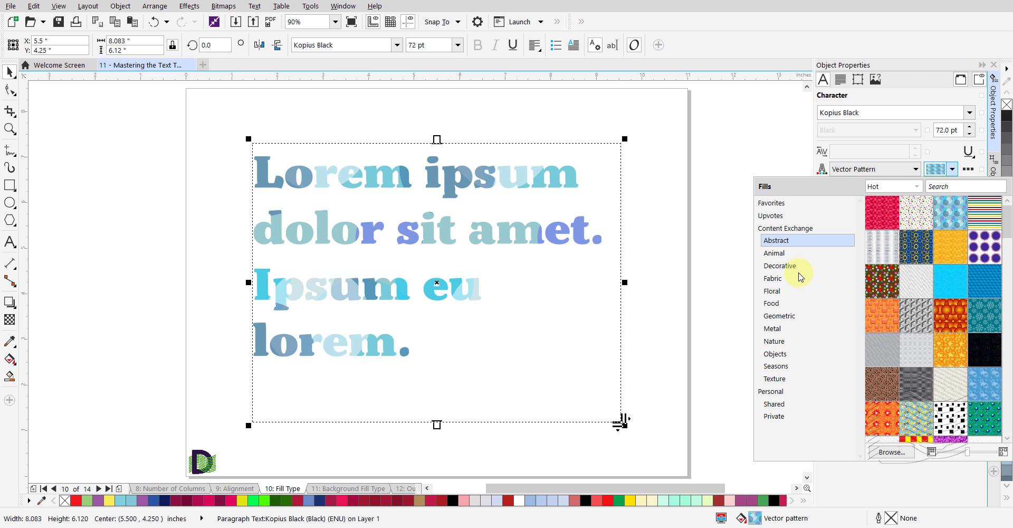
pyautogui.click(777, 267)
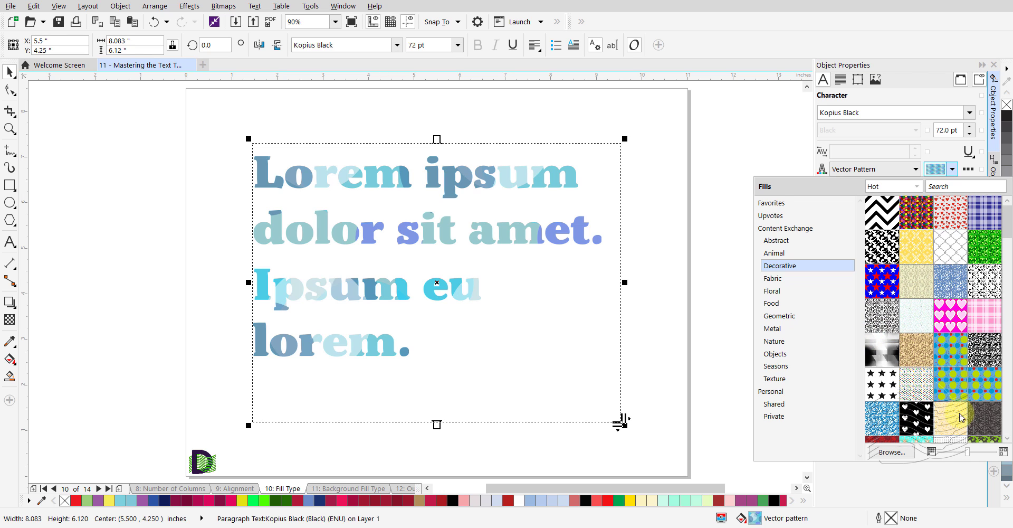
pyautogui.scroll(-2, 917, 399)
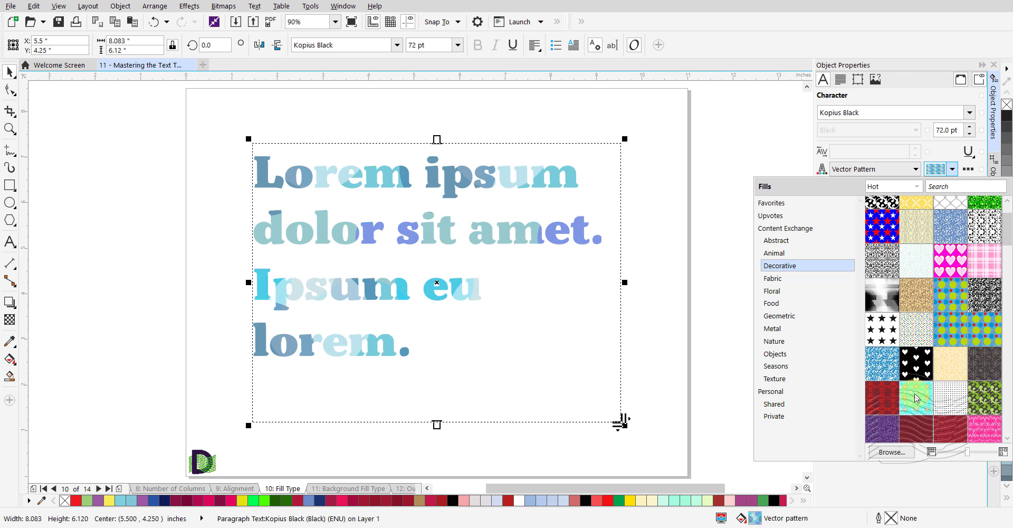
pyautogui.scroll(-1, 916, 399)
pyautogui.click(948, 399)
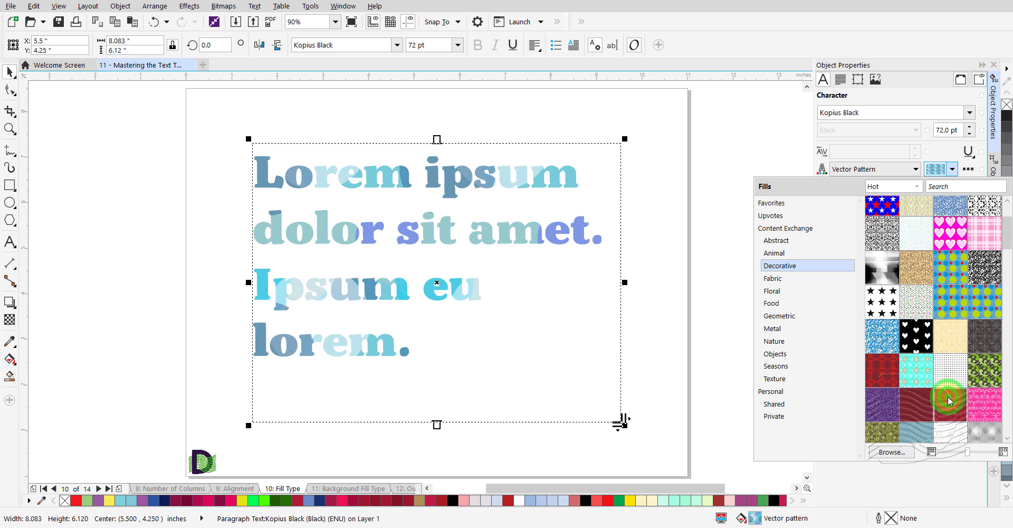
pyautogui.moveTo(948, 395)
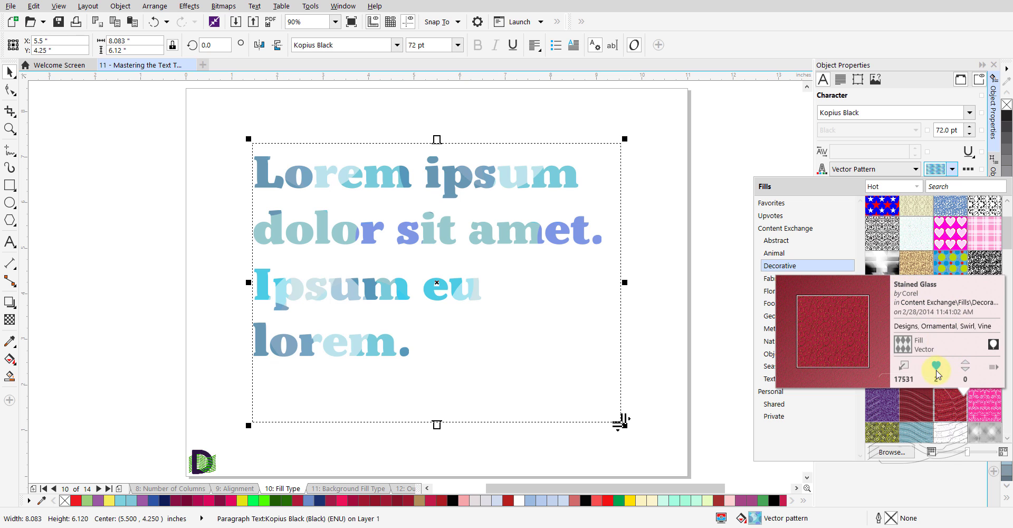
pyautogui.click(903, 370)
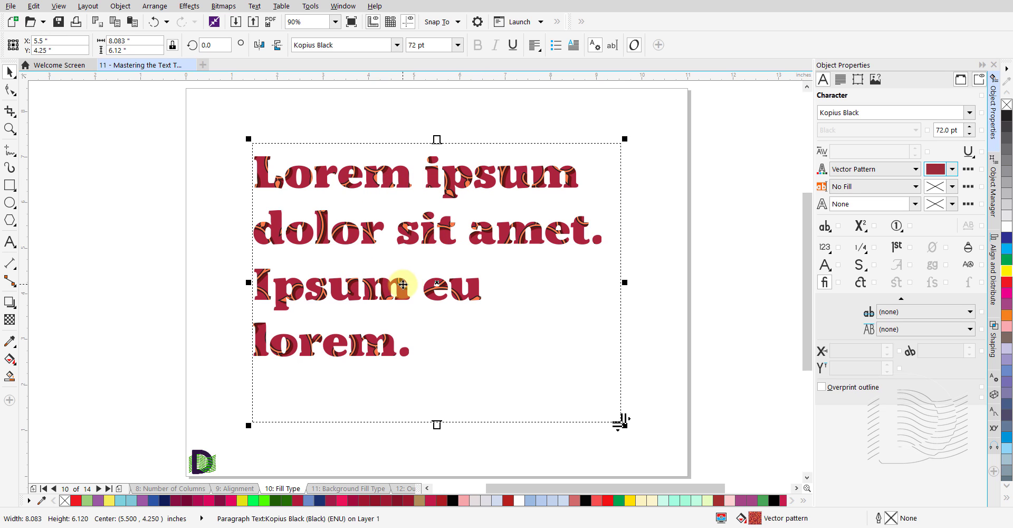
pyautogui.click(640, 233)
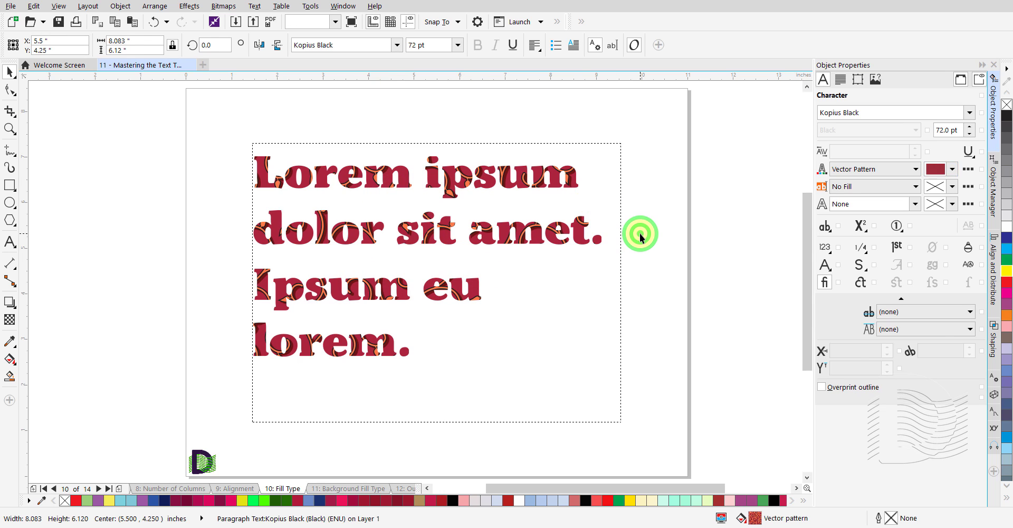
# - On page 11, "Background Fill Type", set the paragraph text's background fill to Fountain Fill
pyautogui.click(333, 488)
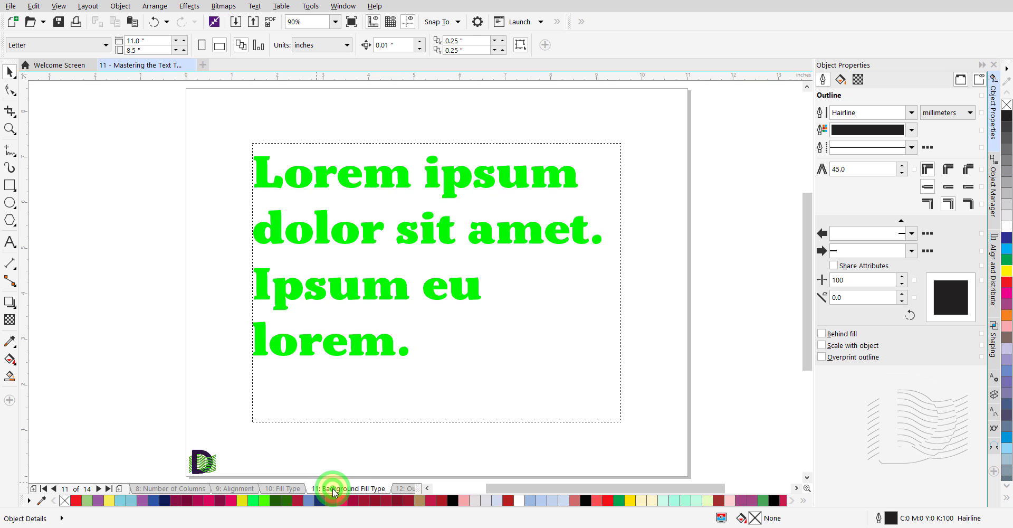
pyautogui.click(372, 226)
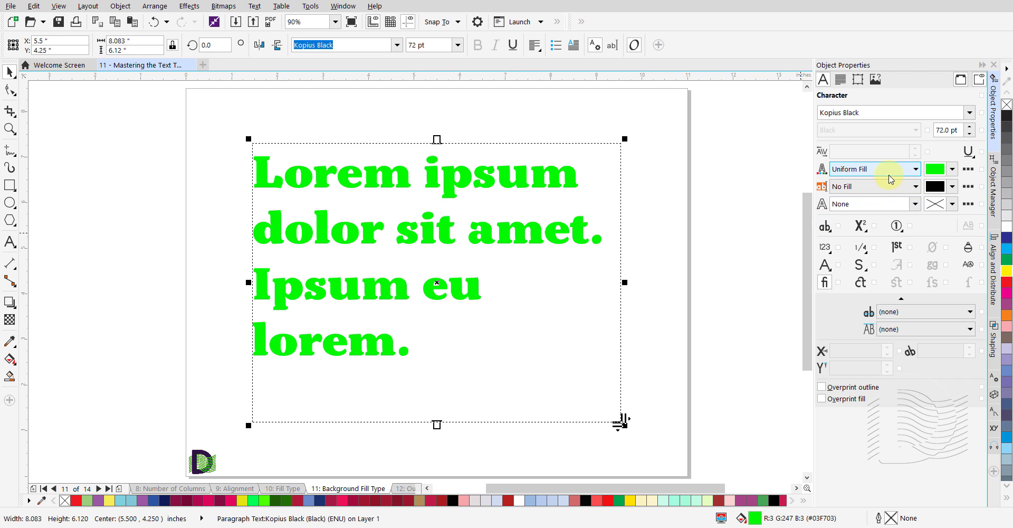
pyautogui.click(917, 188)
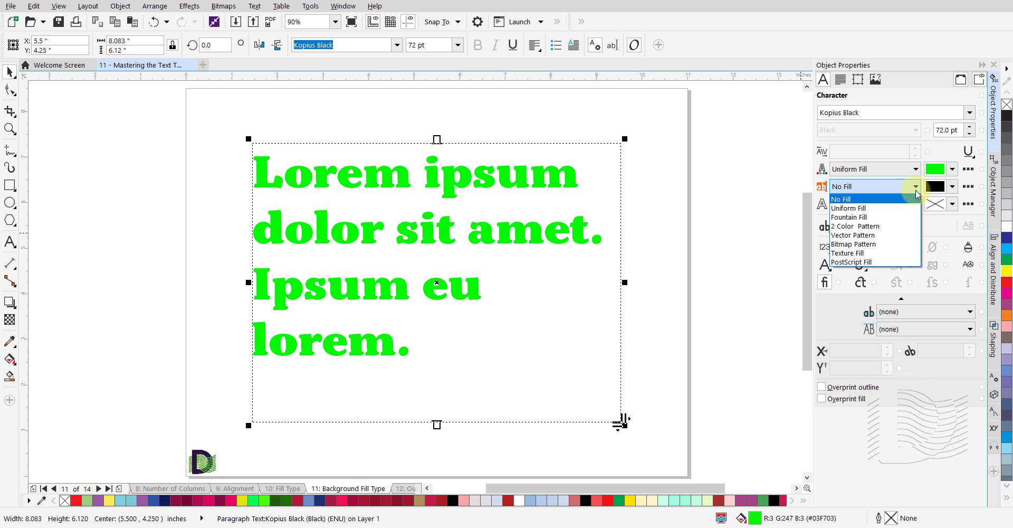
pyautogui.click(877, 218)
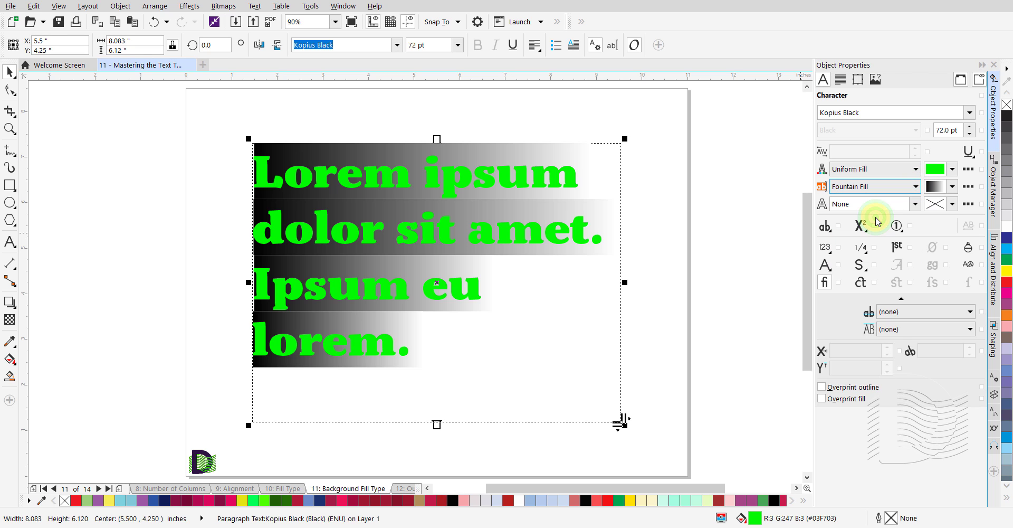
# - Edit the background fountain fill and set the gradient's start color to light red #FA8484
pyautogui.click(968, 188)
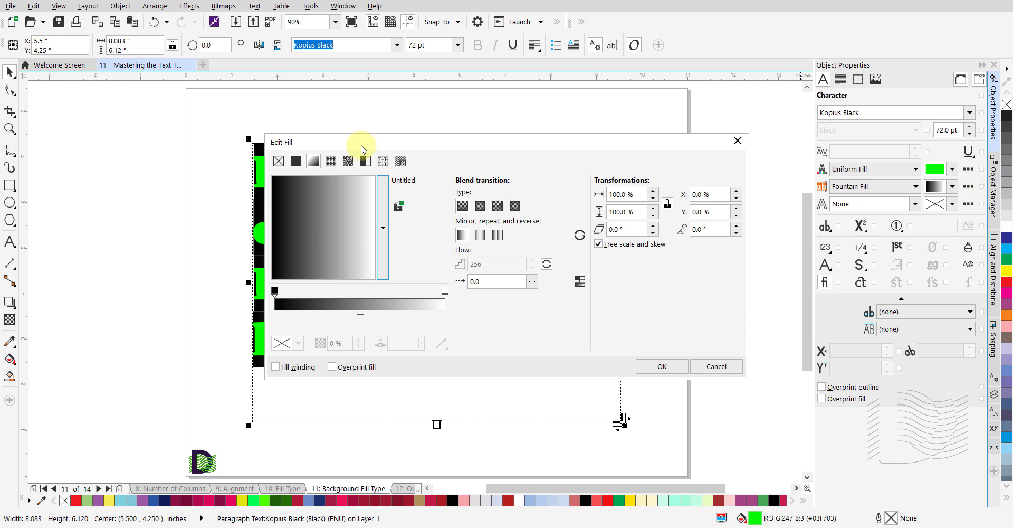
pyautogui.moveTo(361, 149); pyautogui.dragTo(560, 272)
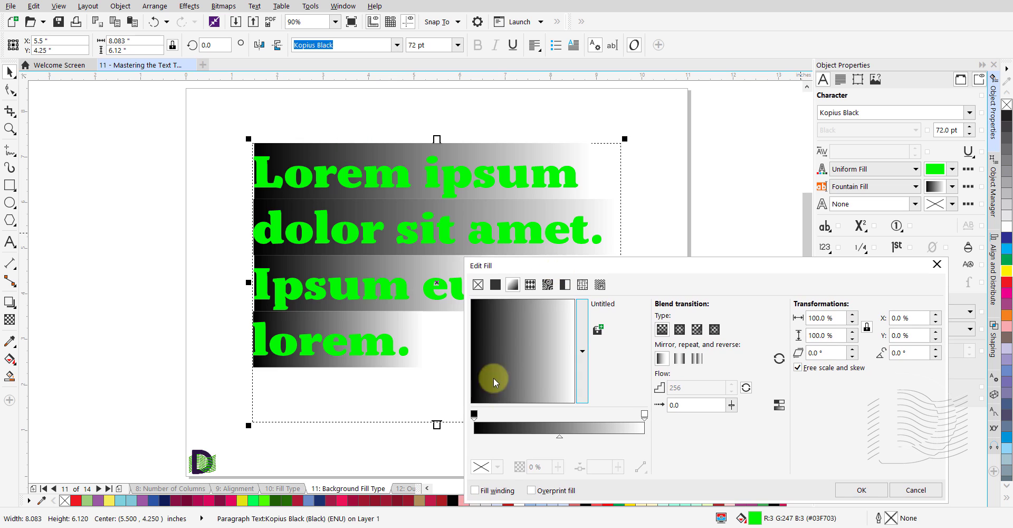
pyautogui.click(474, 414)
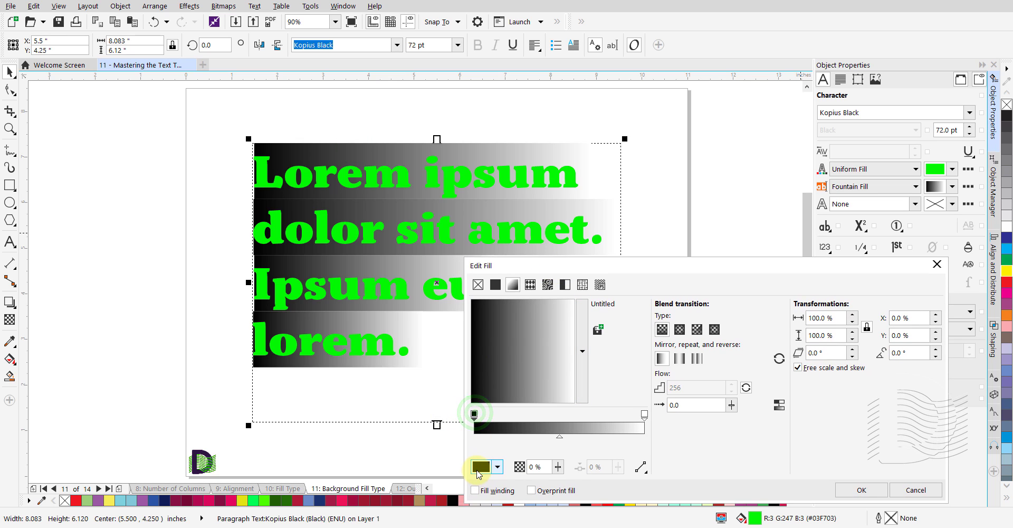
pyautogui.click(477, 470)
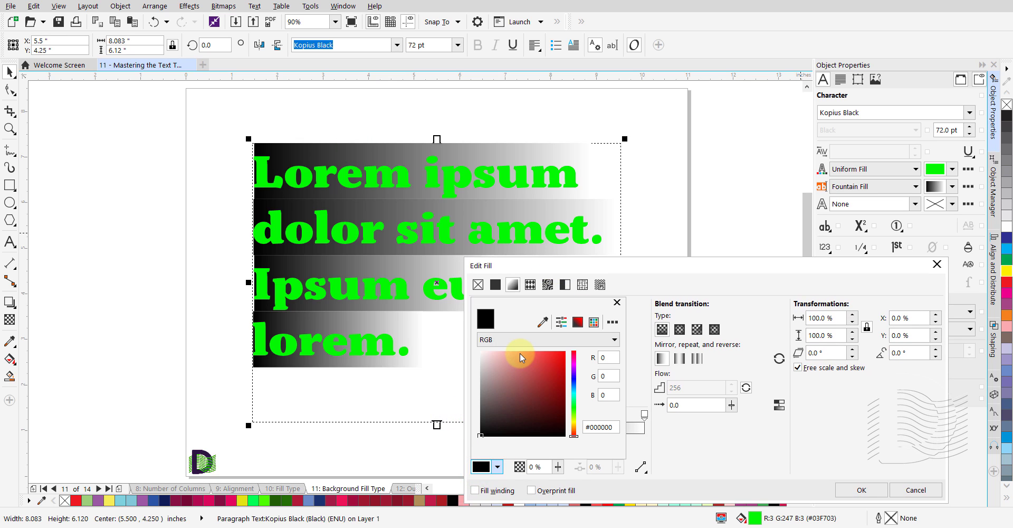
pyautogui.click(521, 352)
pyautogui.click(617, 303)
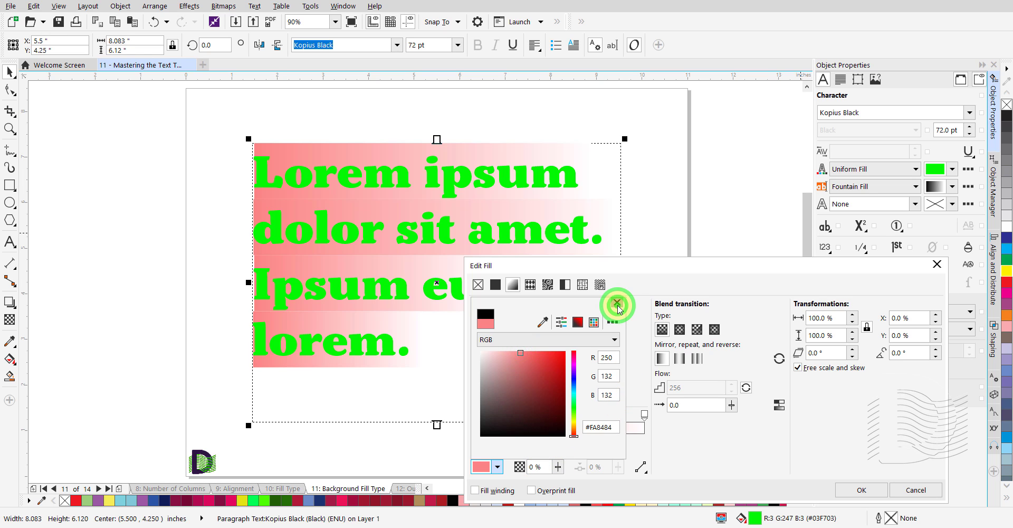
# - Set the gradient's end color to blue #286EFA and apply the background fountain fill
pyautogui.click(645, 415)
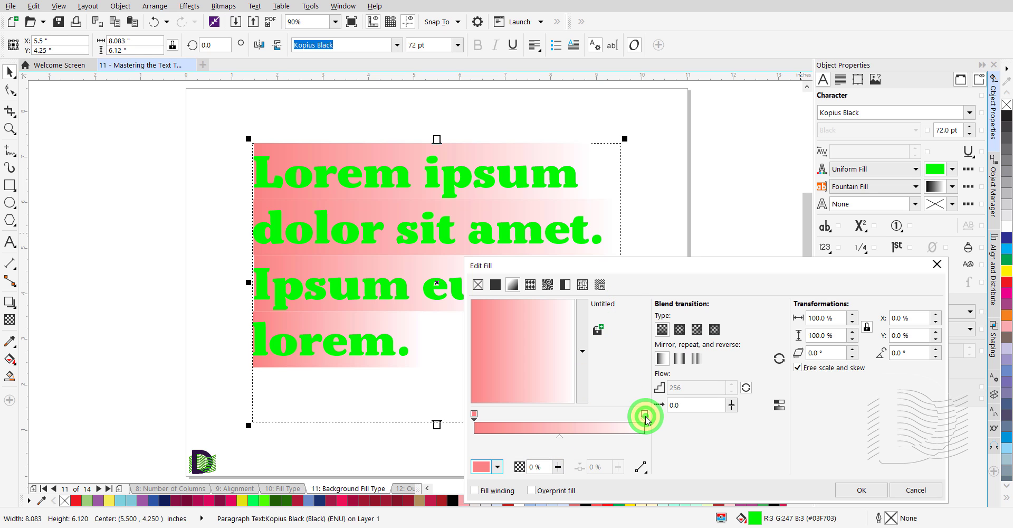
pyautogui.click(481, 466)
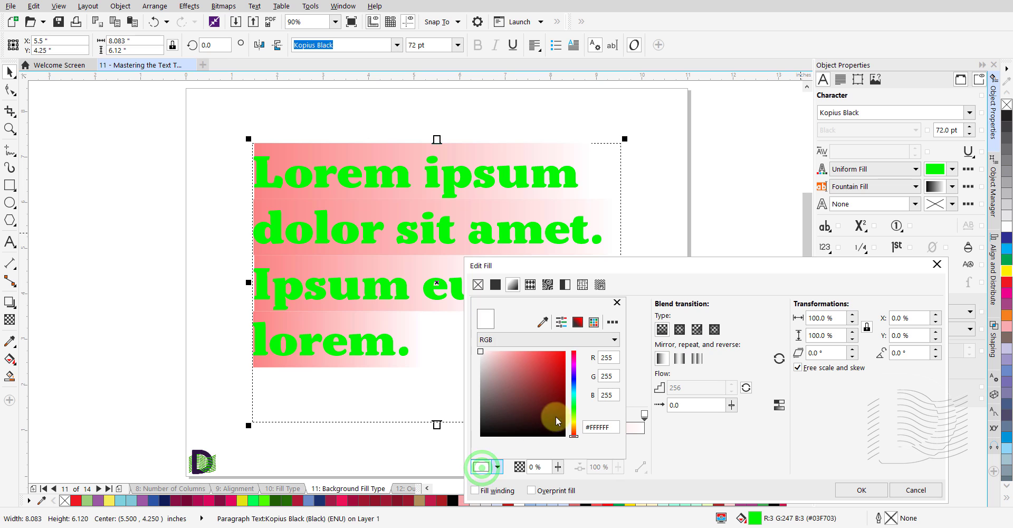
pyautogui.click(573, 406)
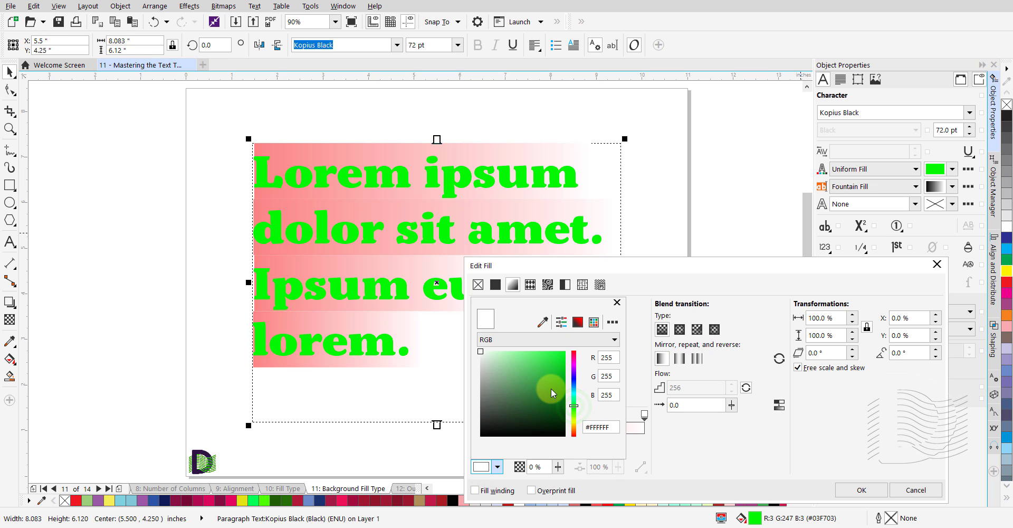
pyautogui.click(573, 385)
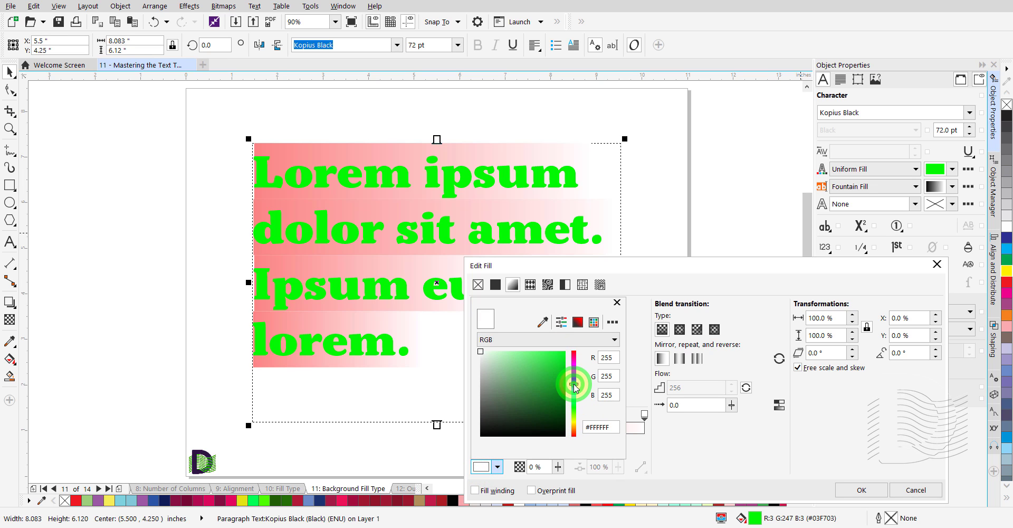
pyautogui.click(552, 352)
pyautogui.click(857, 490)
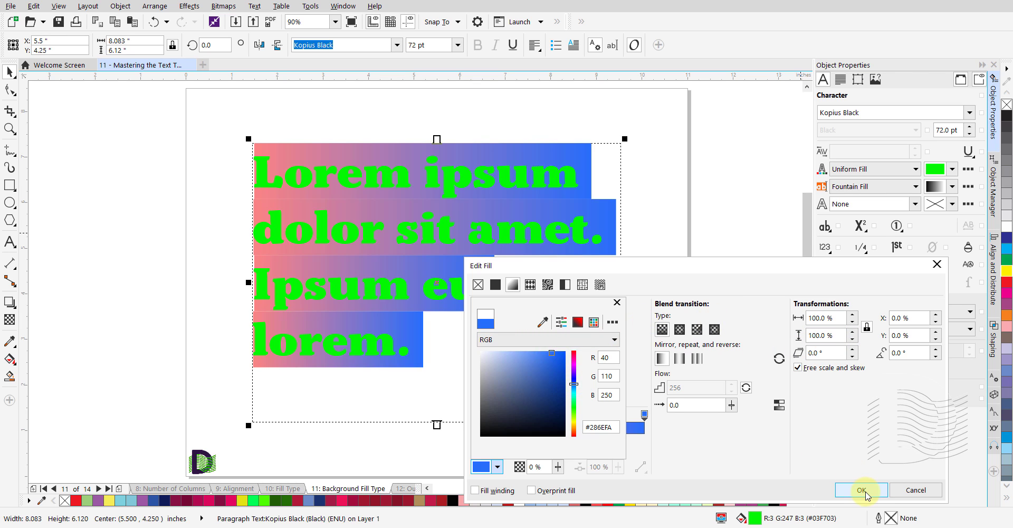
pyautogui.click(841, 488)
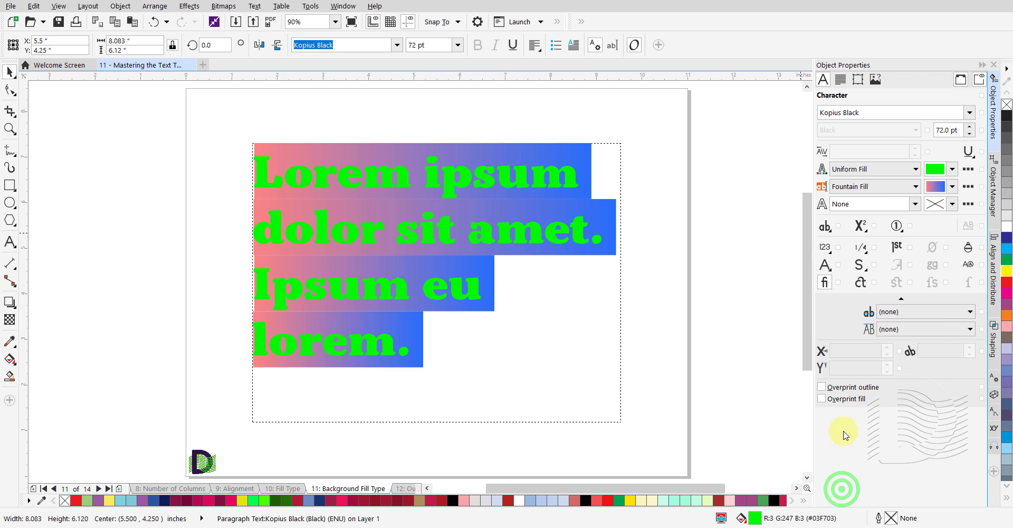
# - Switch the text's background fill to Vector Pattern and apply Retro Squares from the Content Exchange's Abstract category
pyautogui.click(915, 188)
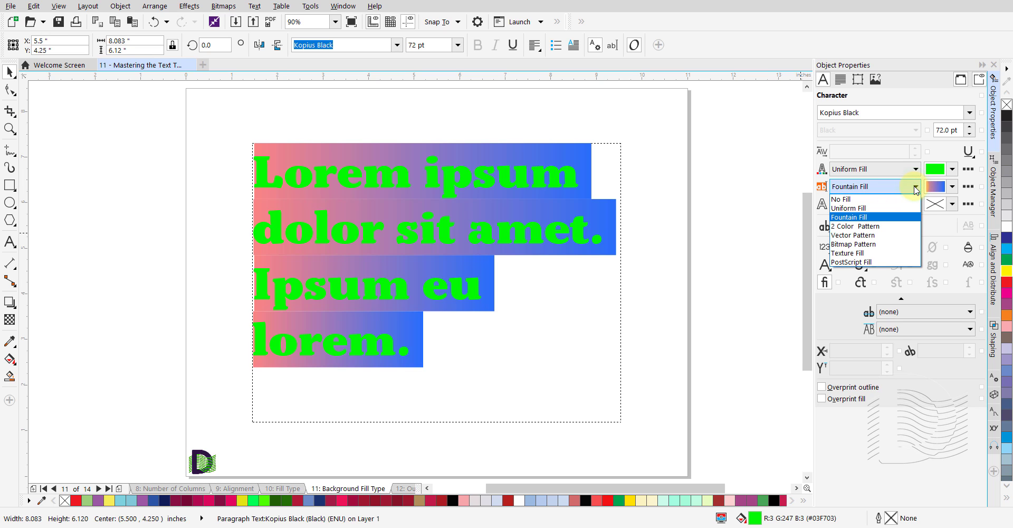
pyautogui.click(853, 235)
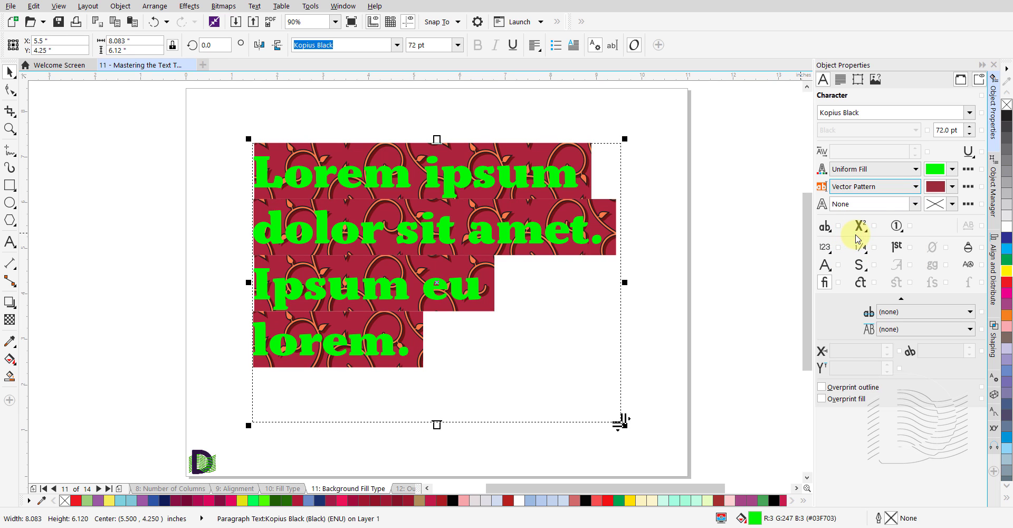
pyautogui.click(953, 188)
pyautogui.click(953, 188)
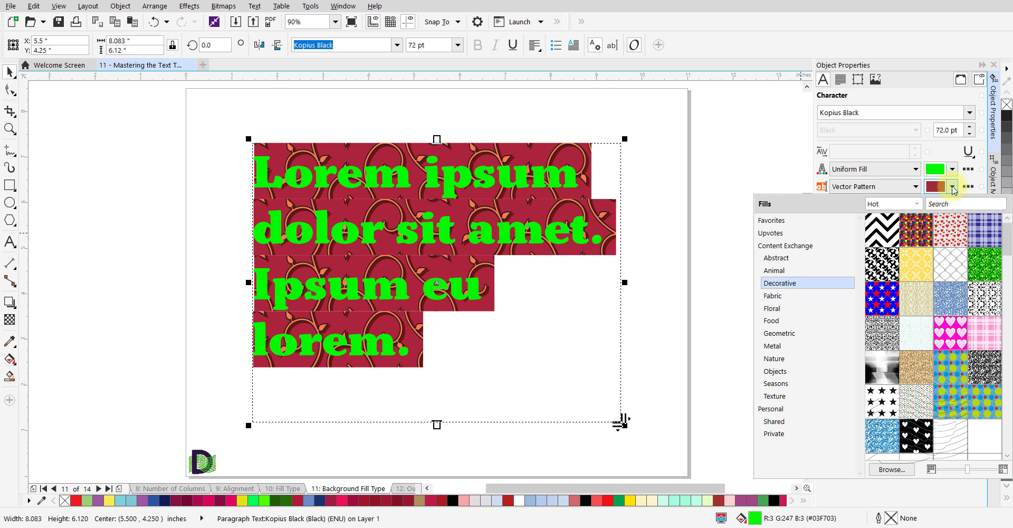
pyautogui.click(775, 260)
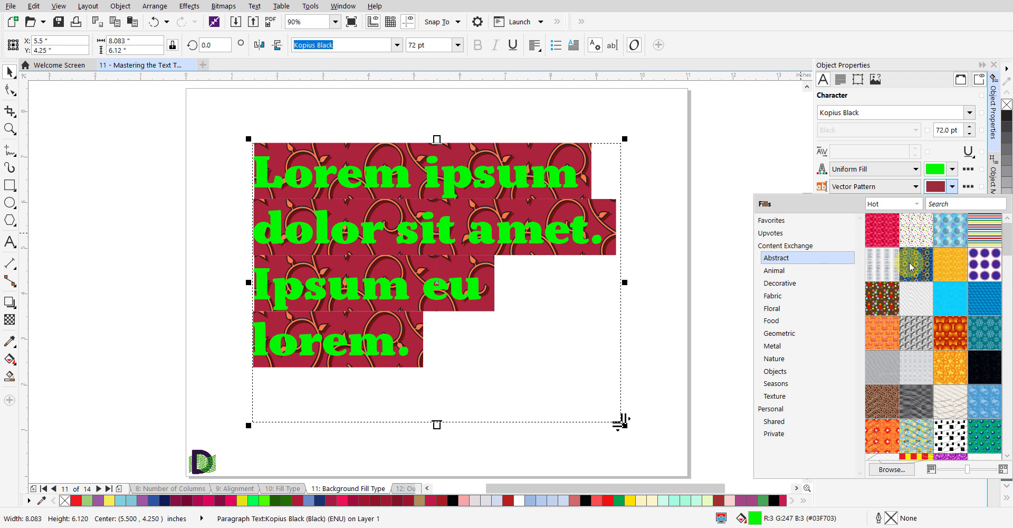
pyautogui.click(914, 266)
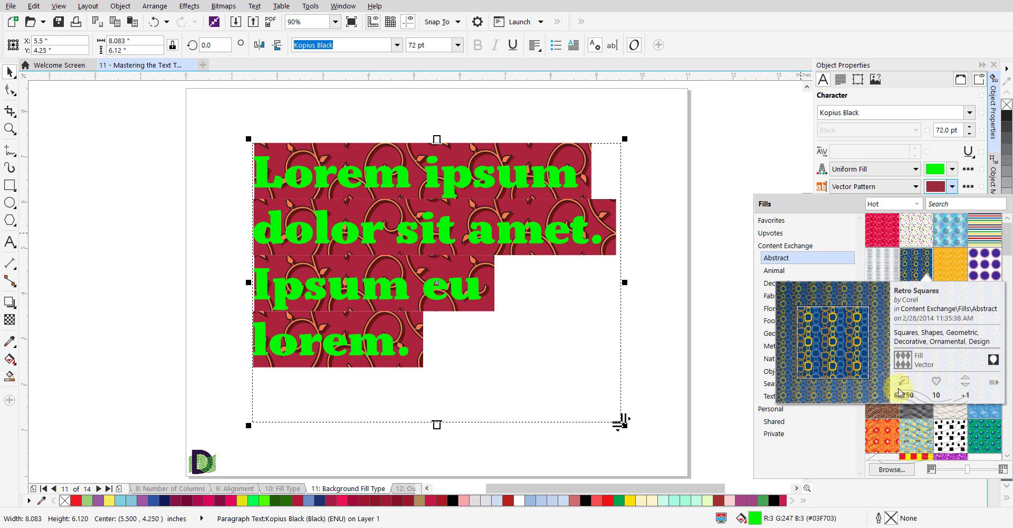
pyautogui.click(903, 382)
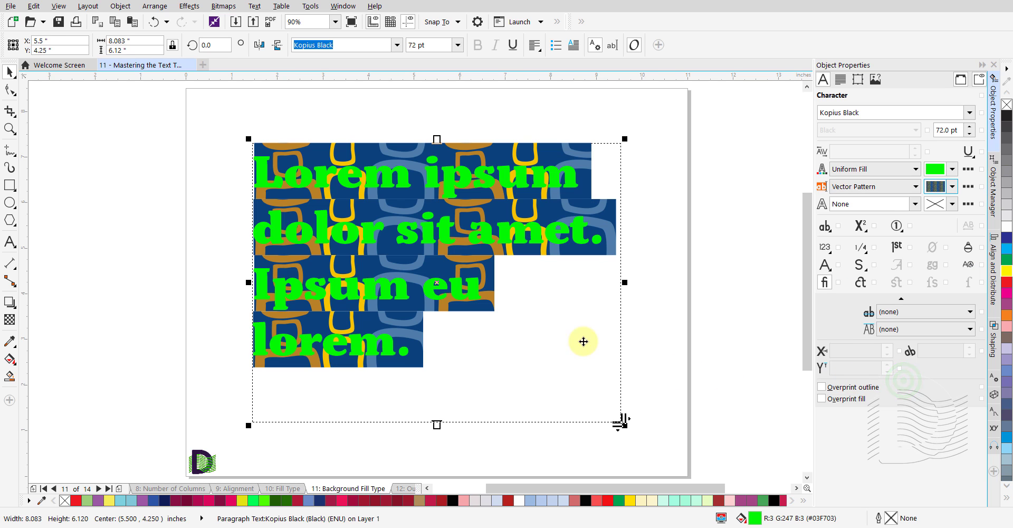
pyautogui.click(653, 278)
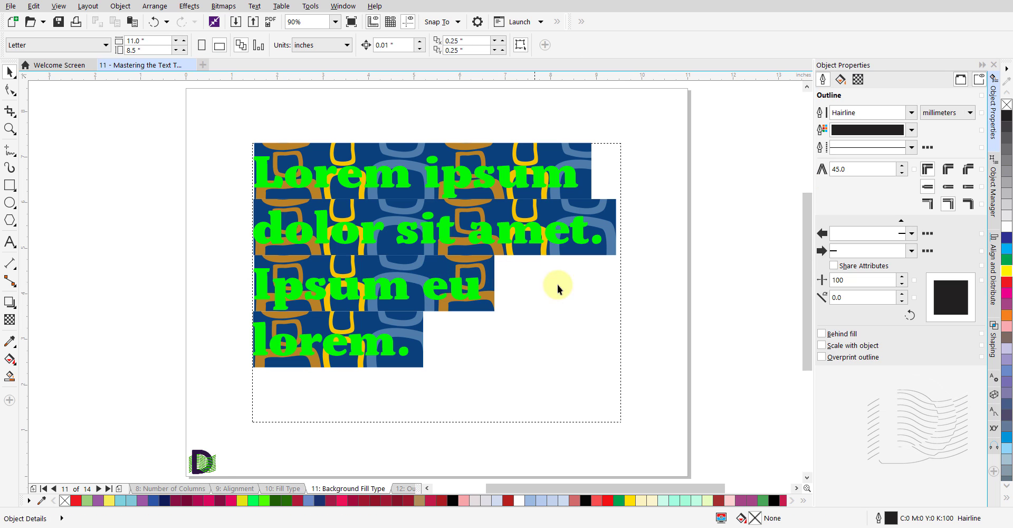
# - On page 12, "Outline Width", give the paragraph text a 1.0 mm outline in light red #FC9494
pyautogui.click(405, 489)
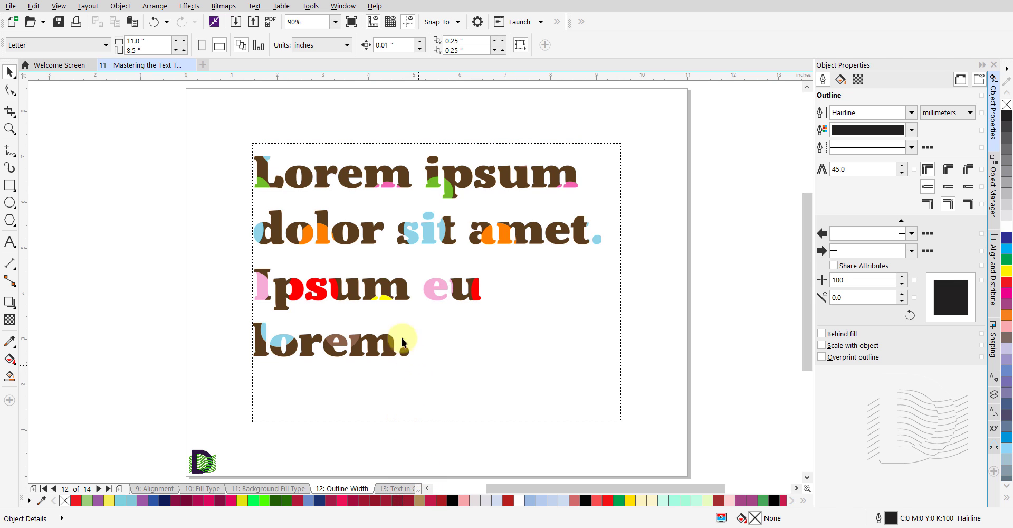
pyautogui.click(404, 284)
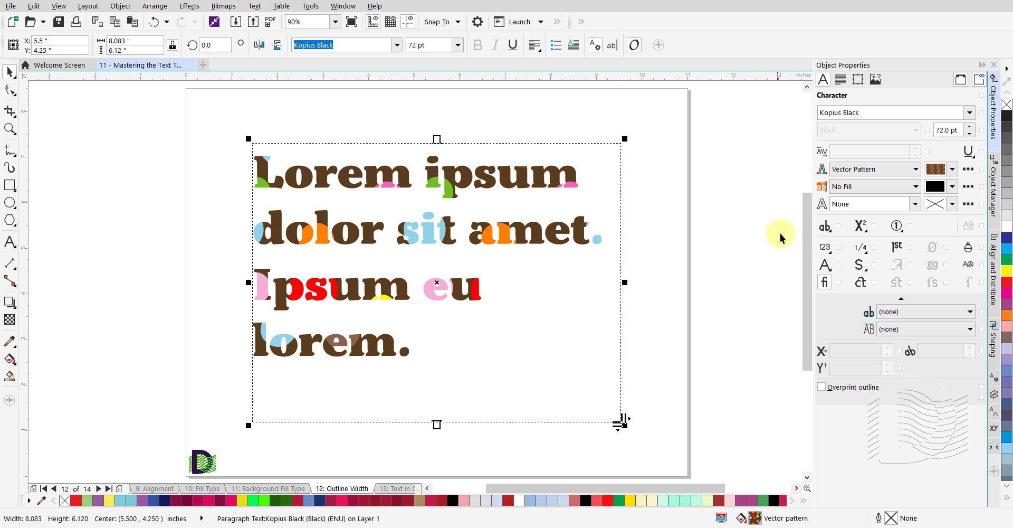
pyautogui.click(916, 206)
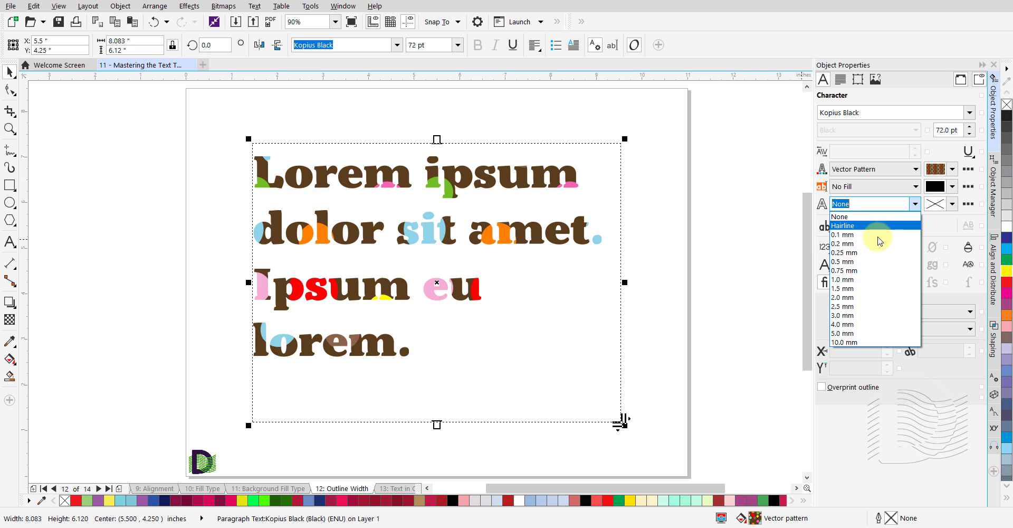
pyautogui.click(856, 279)
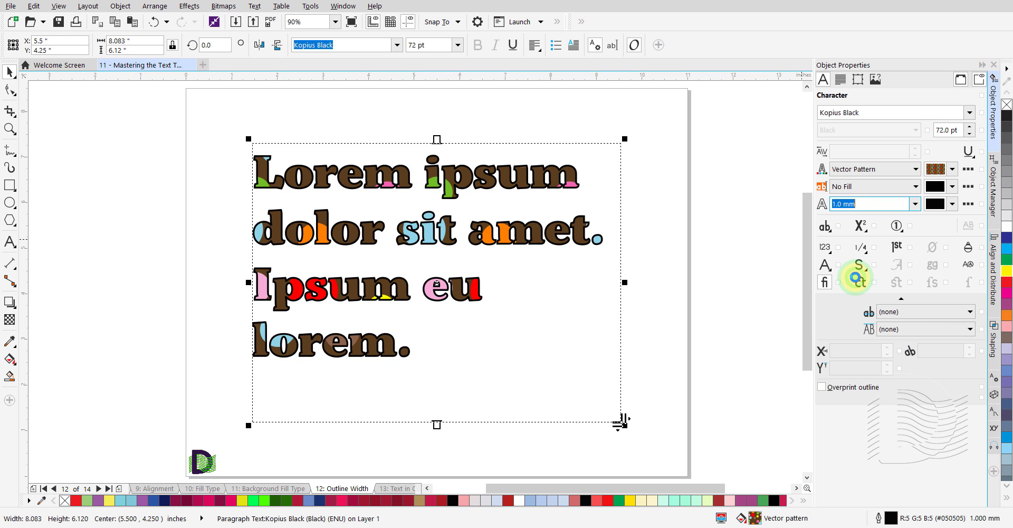
pyautogui.click(953, 204)
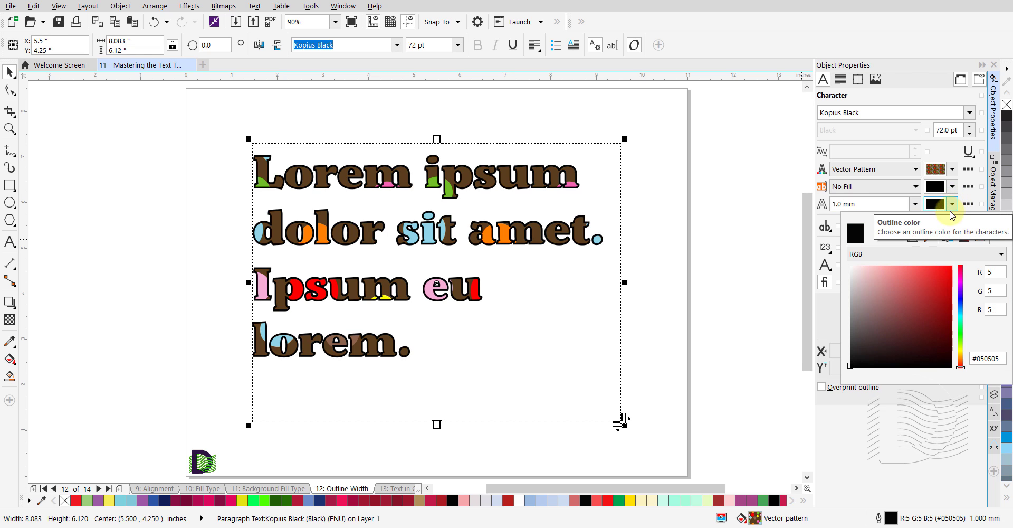
pyautogui.click(891, 267)
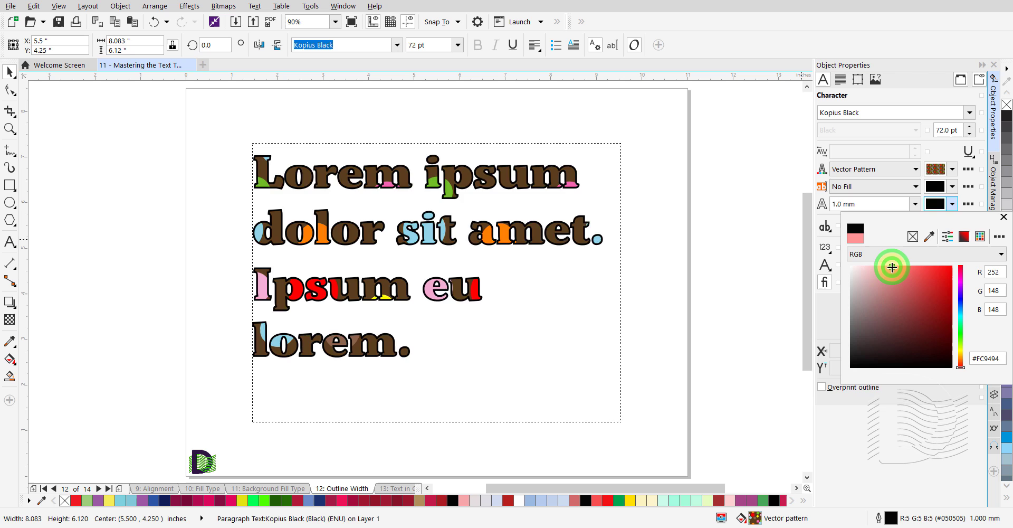
pyautogui.click(655, 255)
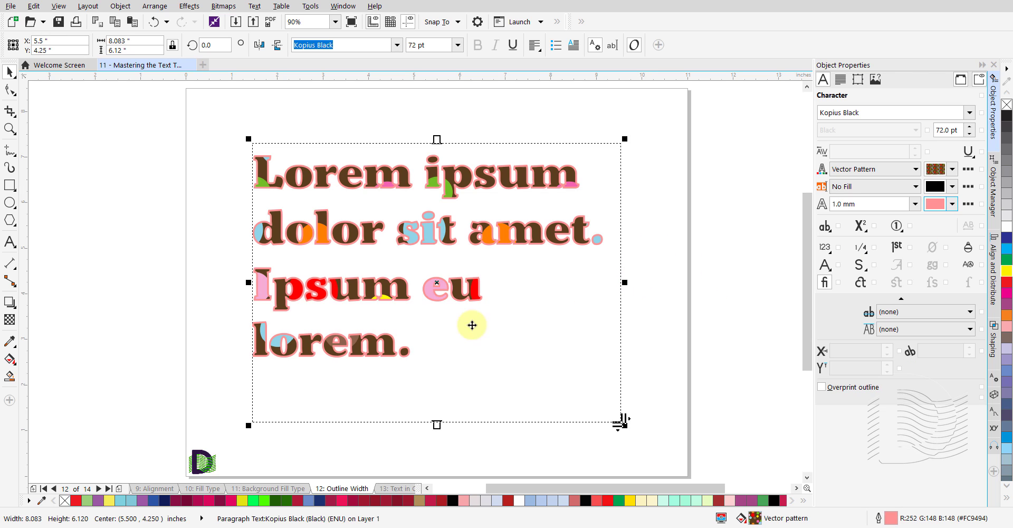
# - On page 13, "Text in Object", turn the S-shaped curve into an empty paragraph text frame
pyautogui.click(398, 488)
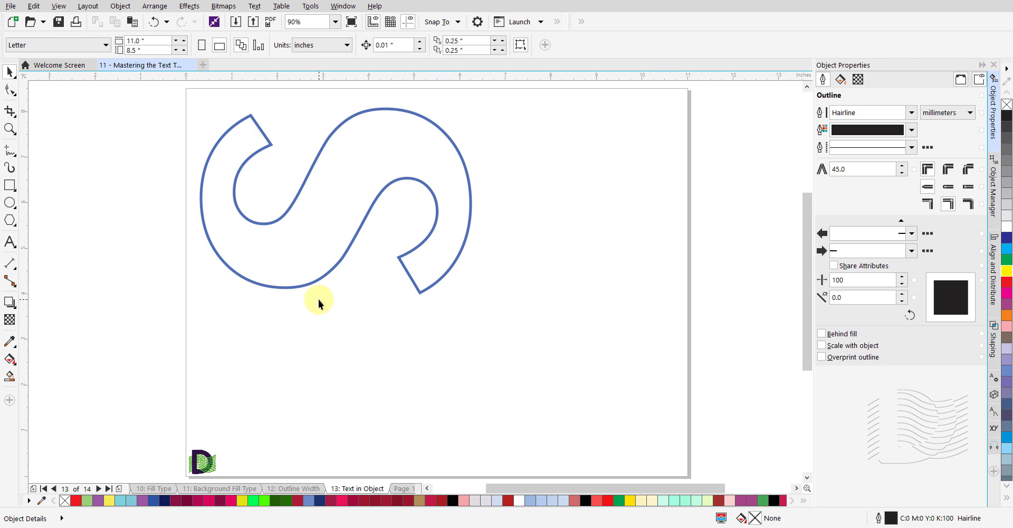
pyautogui.click(302, 268)
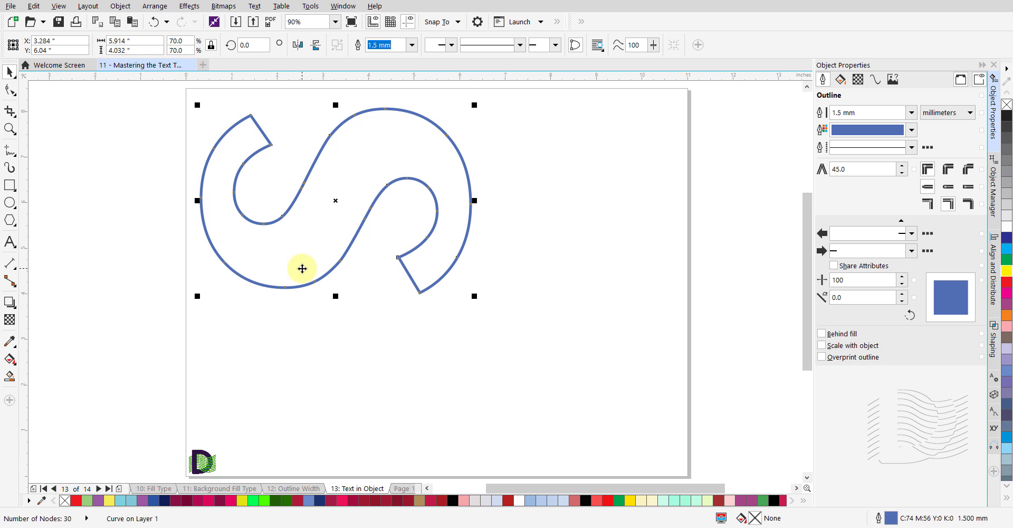
pyautogui.click(257, 9)
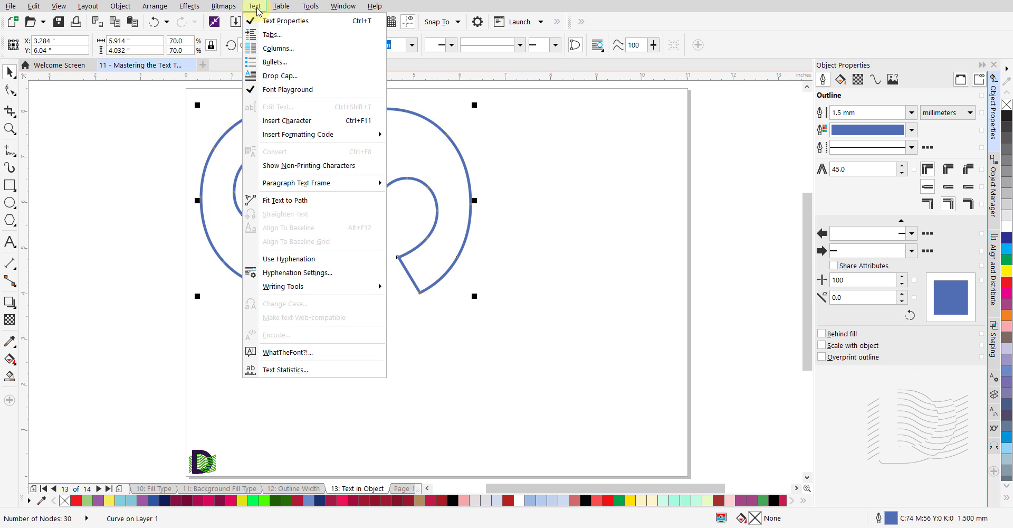
pyautogui.moveTo(346, 188)
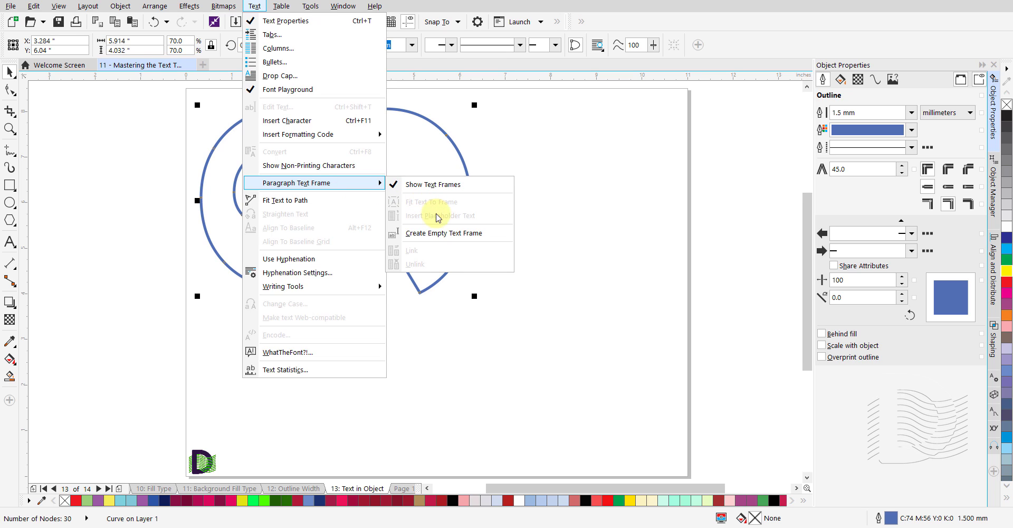
pyautogui.click(485, 237)
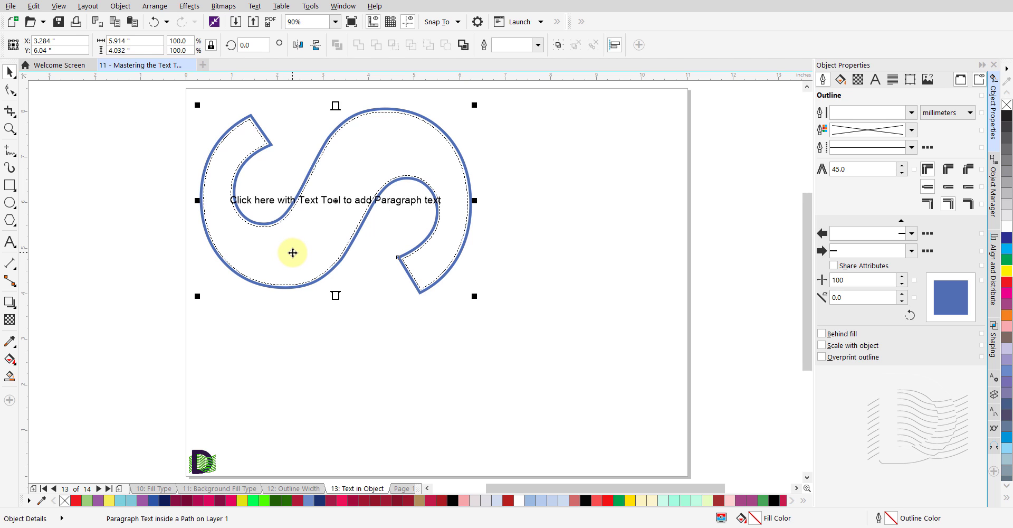
# - Place the text cursor inside the S-shaped frame with the Text tool and fill it with placeholder text
pyautogui.press('F8')
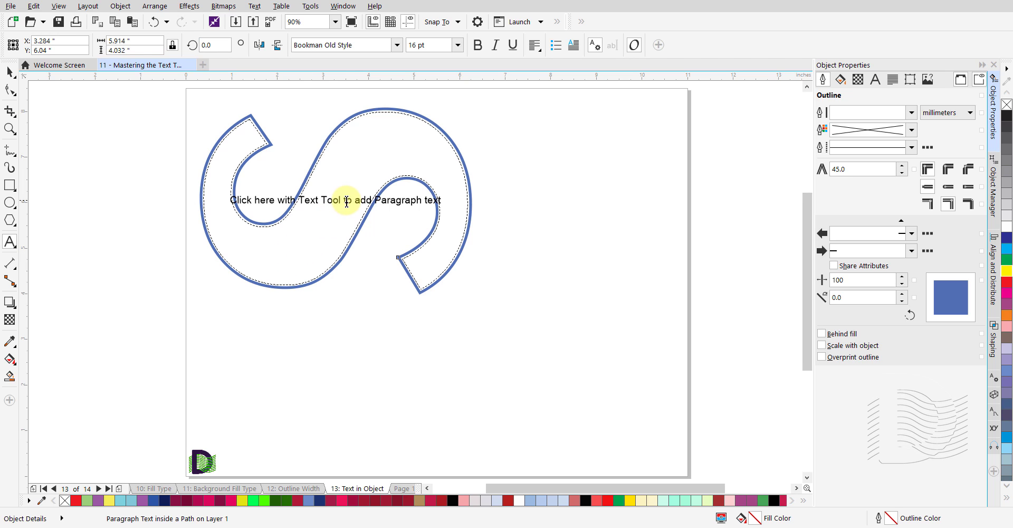
pyautogui.click(378, 131)
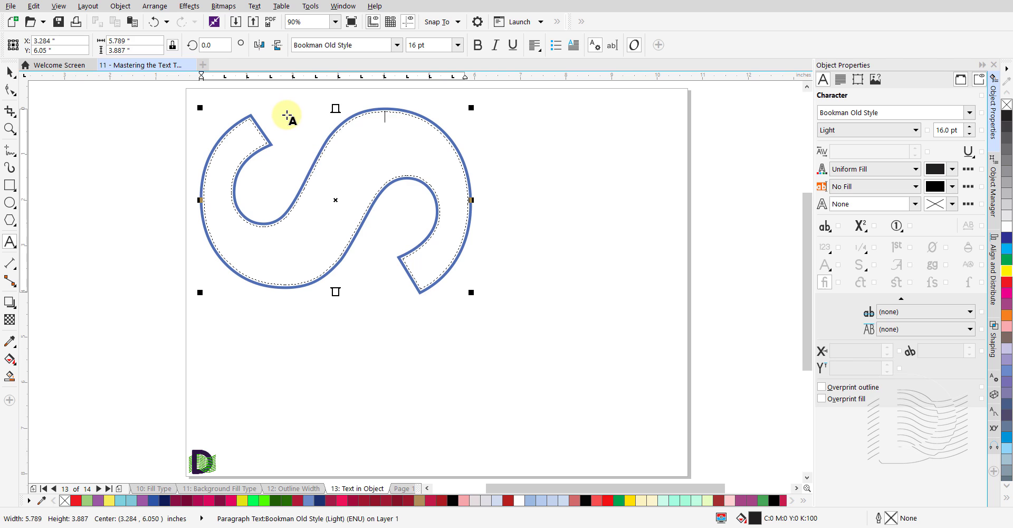
pyautogui.click(255, 7)
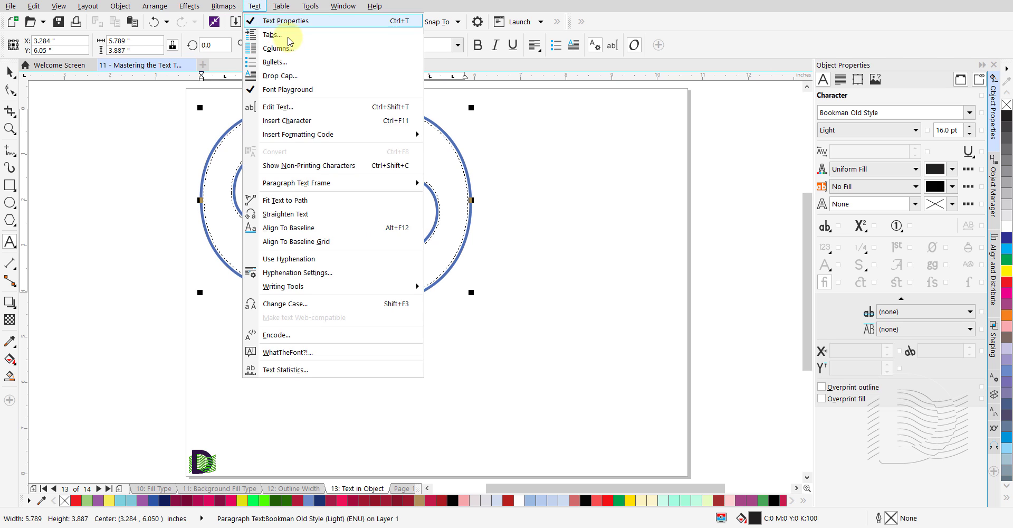
pyautogui.moveTo(387, 185)
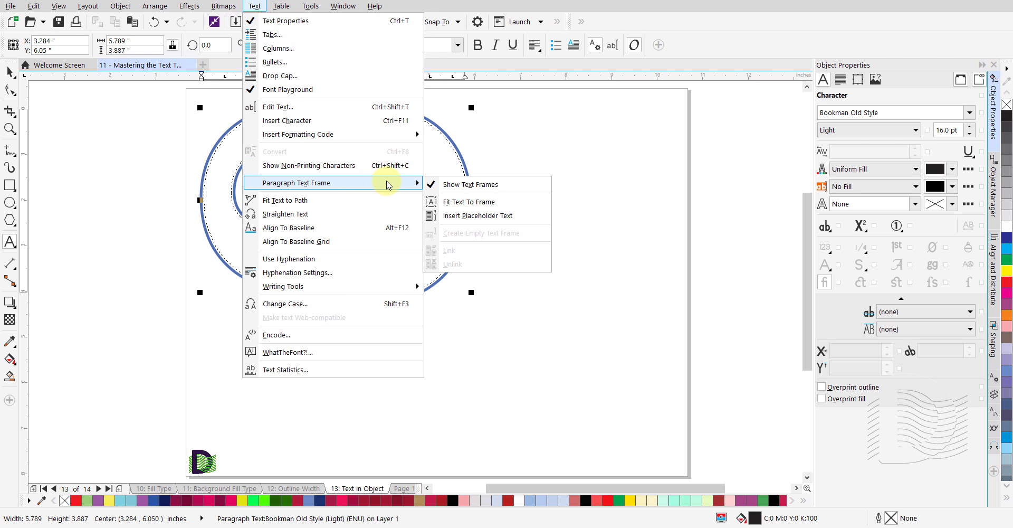
pyautogui.click(515, 215)
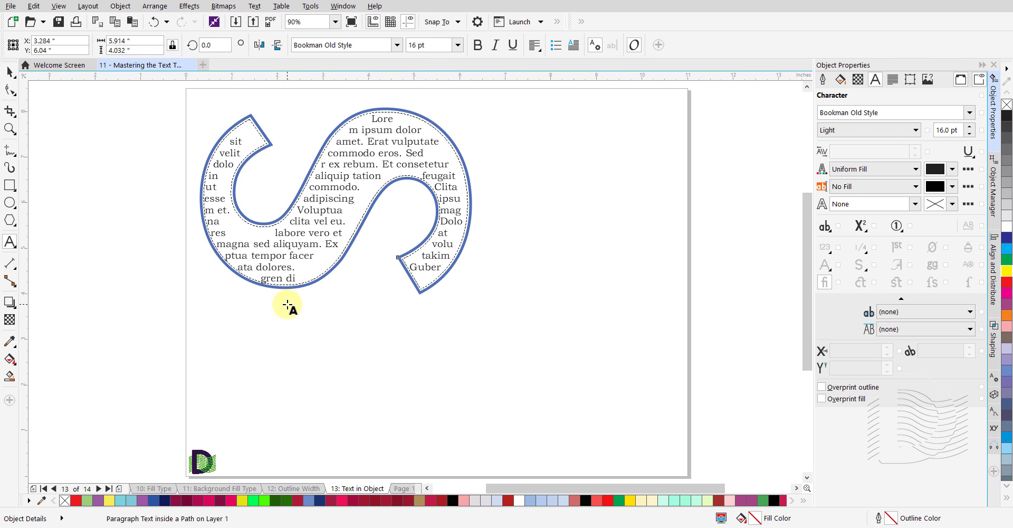
# - Break the paragraph text inside the S-shaped path apart so that text and curve are separate objects
pyautogui.hotkey('ctrl', 'space')
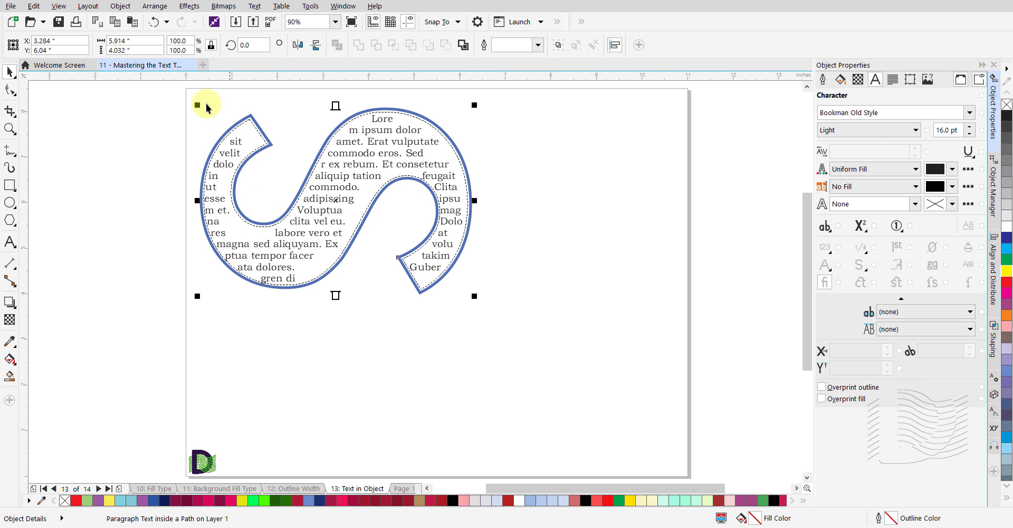
pyautogui.click(120, 7)
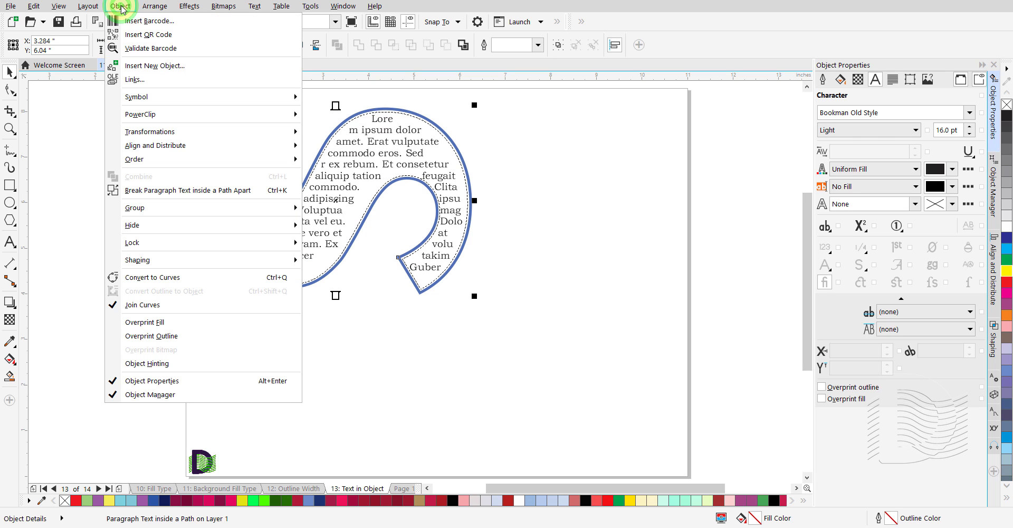
pyautogui.click(252, 195)
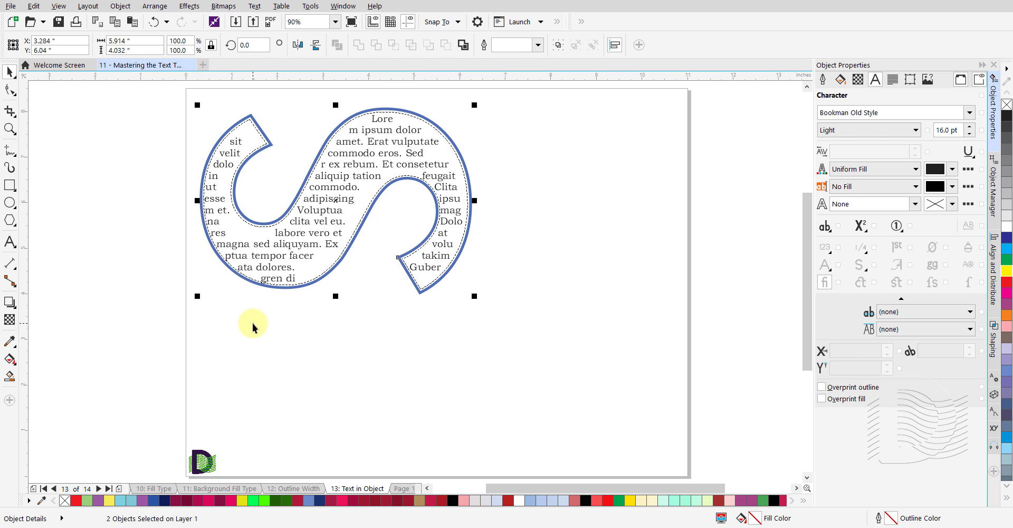
# - Move only the blue S-shaped curve away from its text, to about X 6.31 in, Y 2.66 in, and deselect it
pyautogui.click(242, 337)
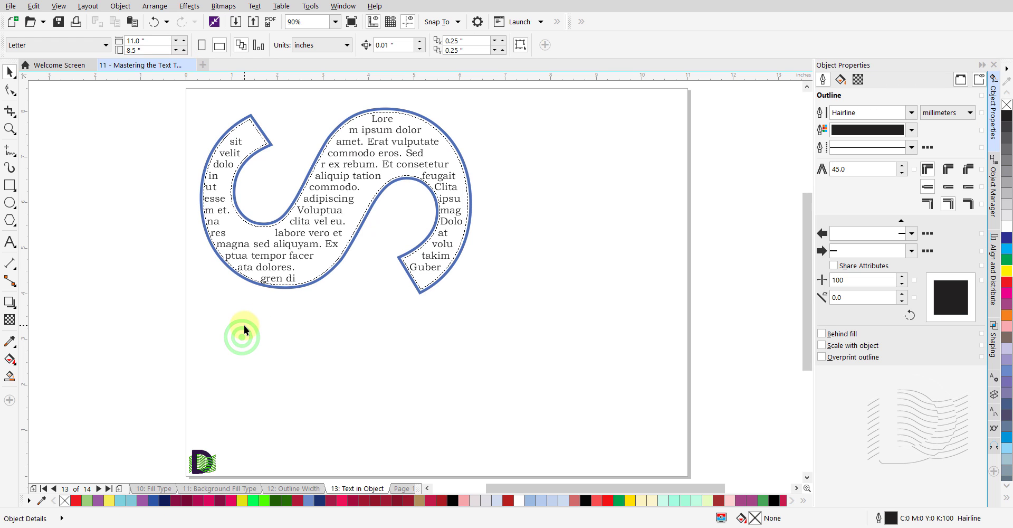
pyautogui.click(298, 288)
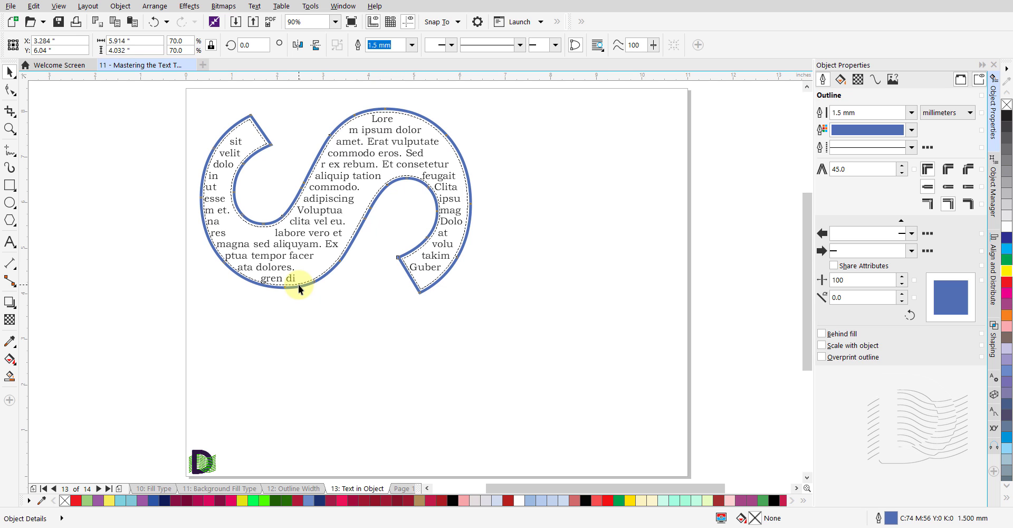
pyautogui.moveTo(299, 288); pyautogui.dragTo(439, 445)
pyautogui.click(601, 209)
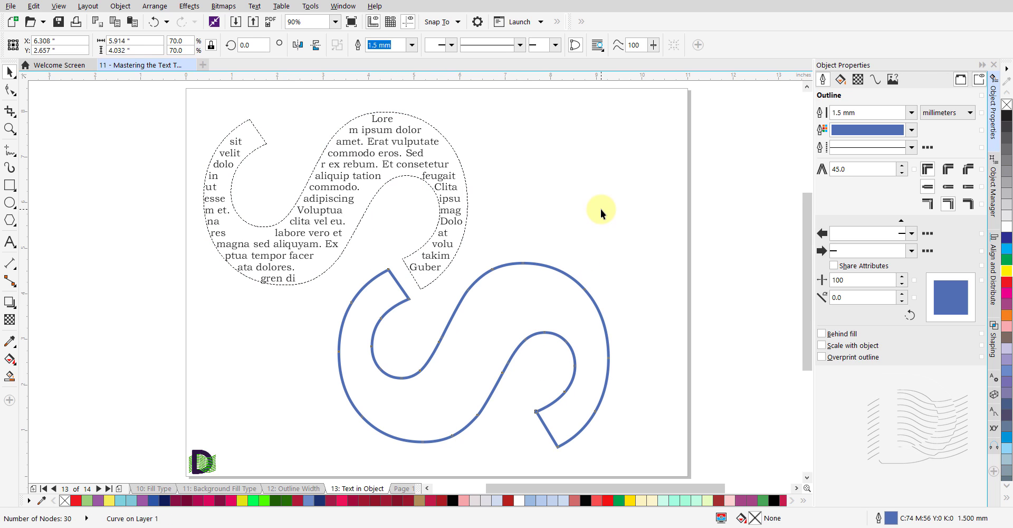